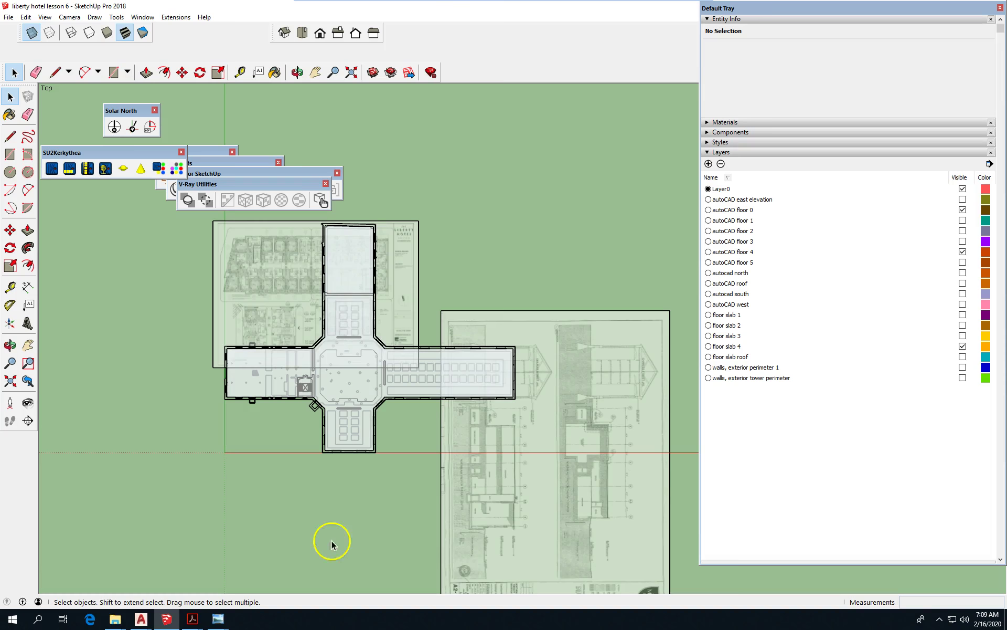
- Add a new layer named 'underlay images' in the Layers panel
scroll(283, 341, "up", 2)
scroll(175, 349, "down", 2)
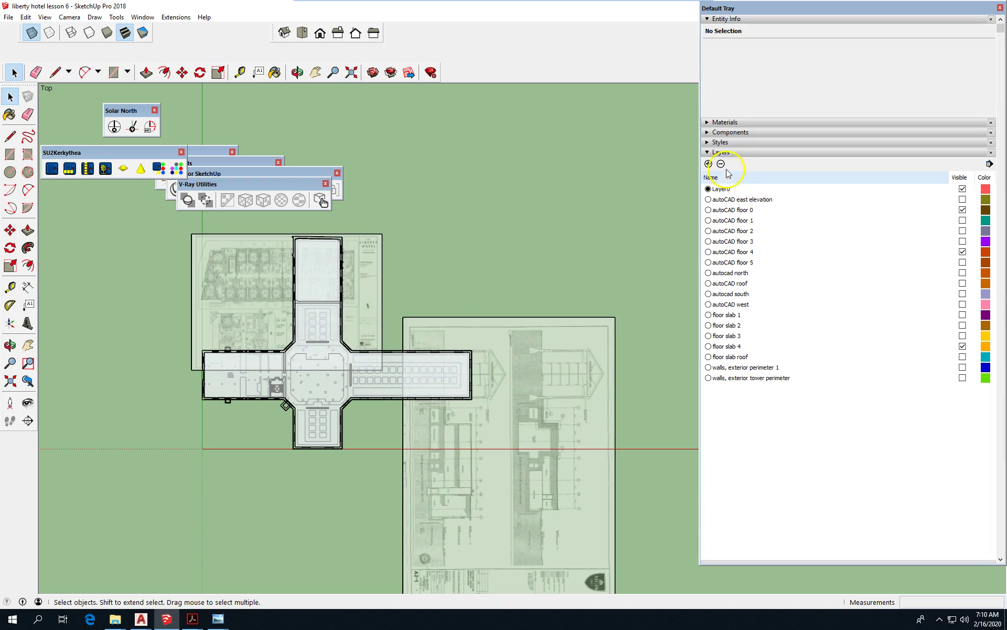
left_click(709, 164)
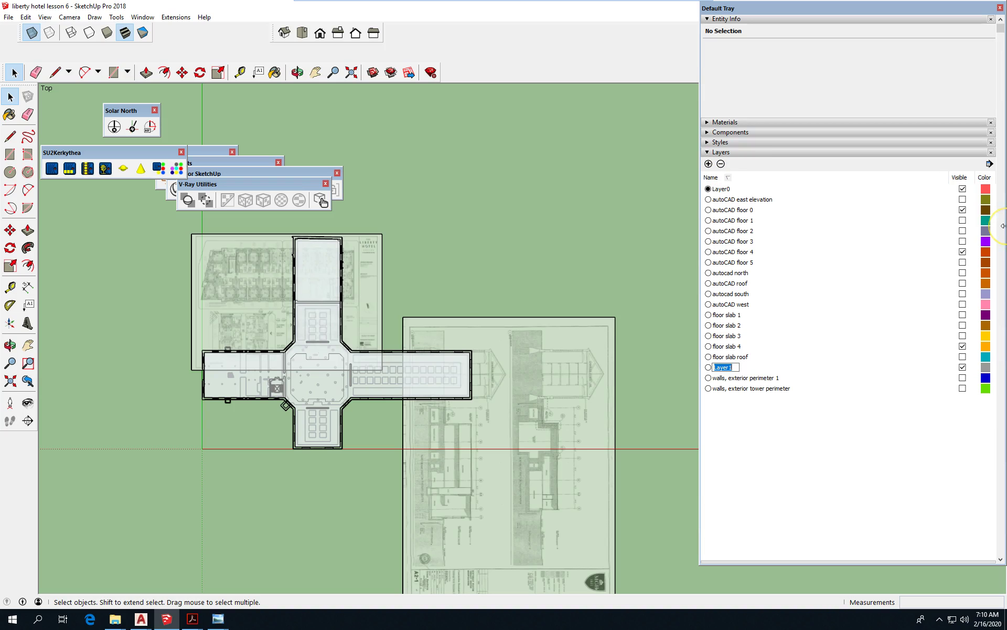
type("underlay images")
key("Return")
left_click(724, 368)
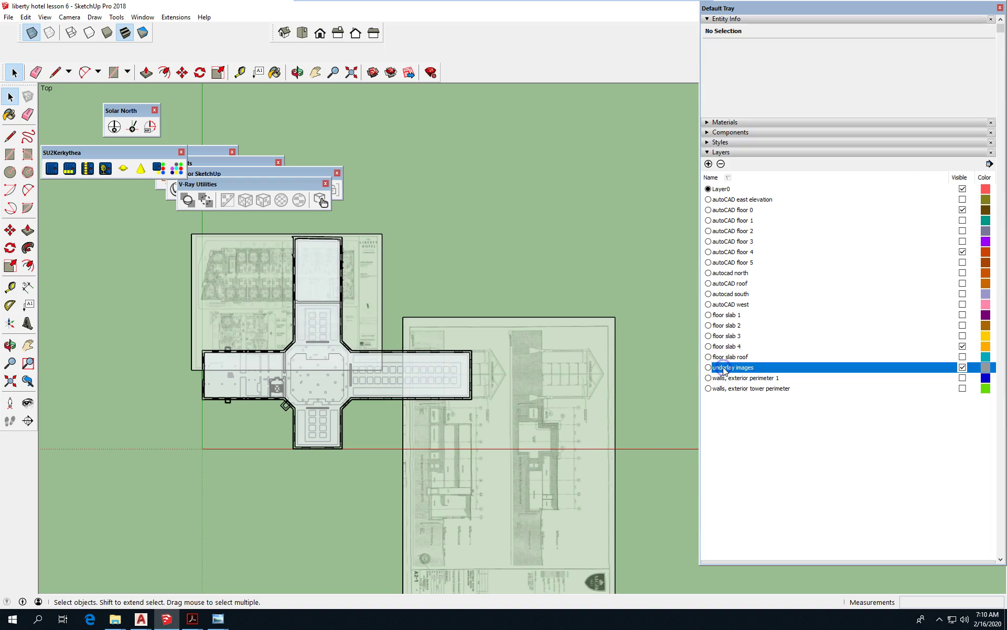
- Move both scanned drawing-sheet groups from Layer0 onto the underlay images layer
left_click(381, 278)
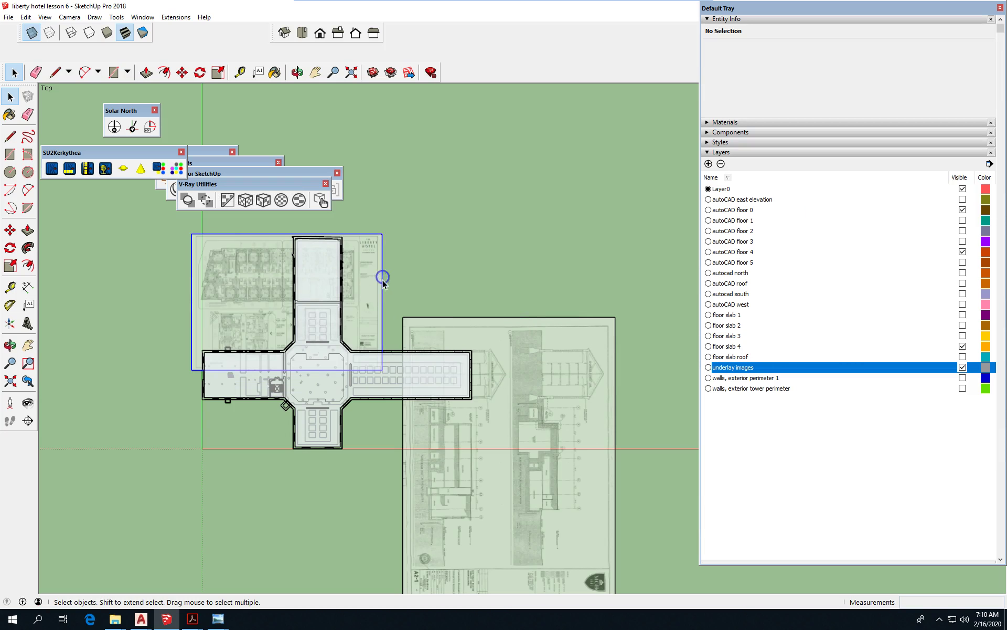
left_click(514, 320, "ctrl")
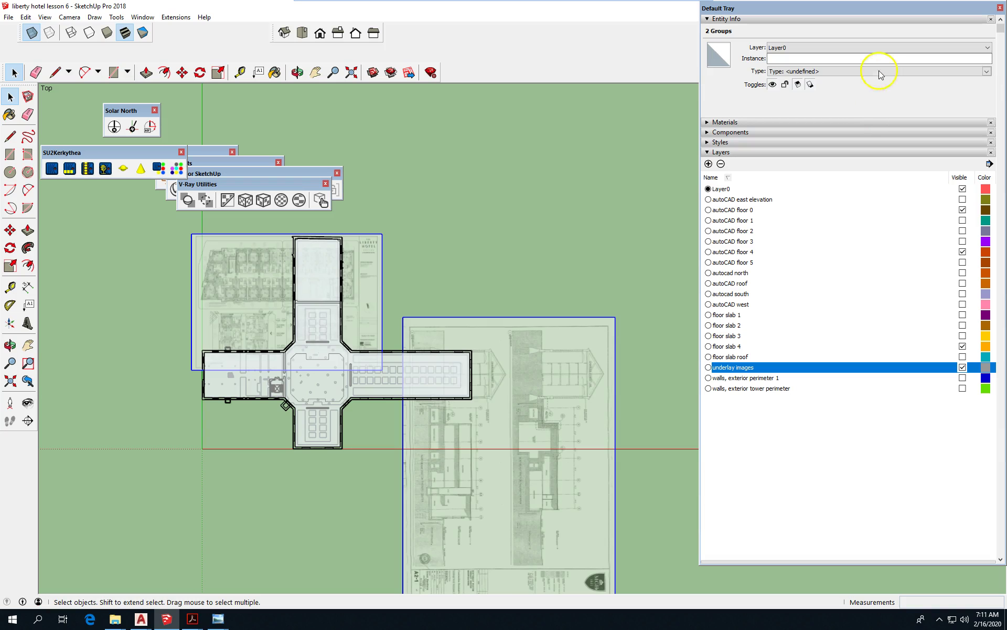
left_click(875, 48)
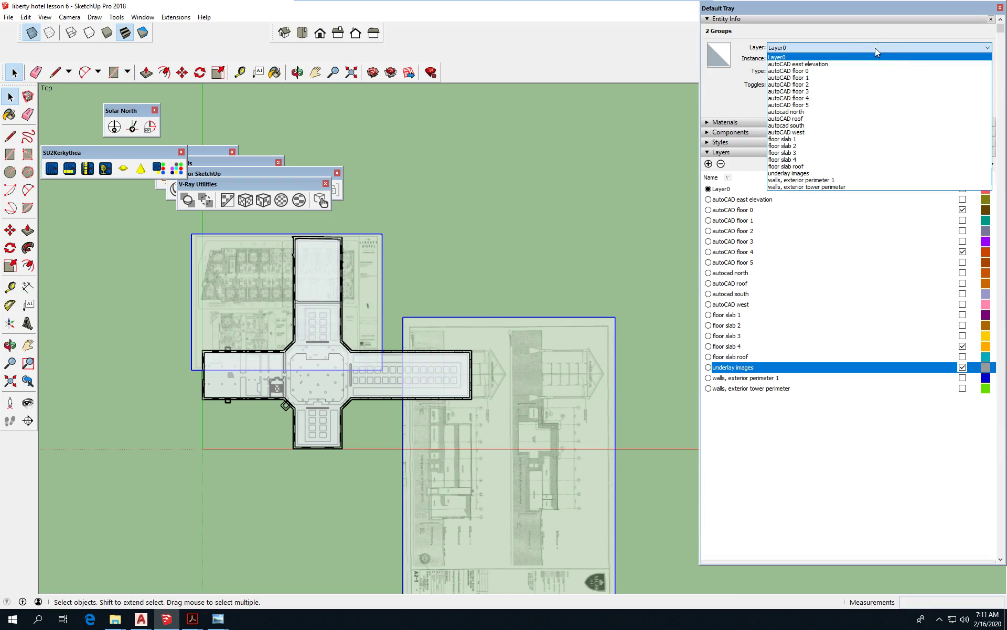
left_click(829, 173)
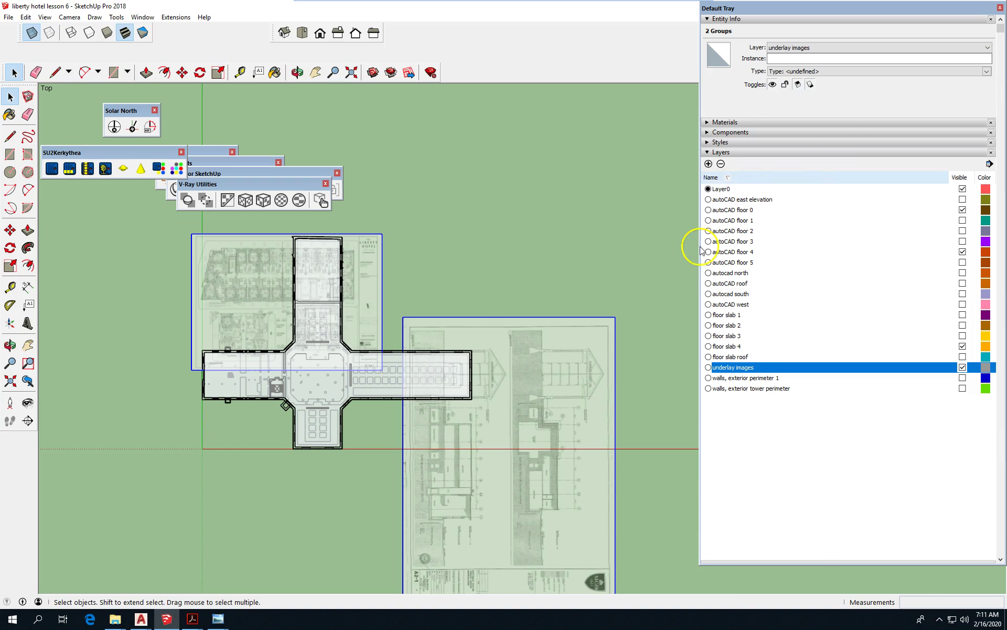
left_click(629, 289)
- Turn off the underlay images layer's visibility, comparing on and off before leaving it hidden
scroll(316, 336, "up", 4)
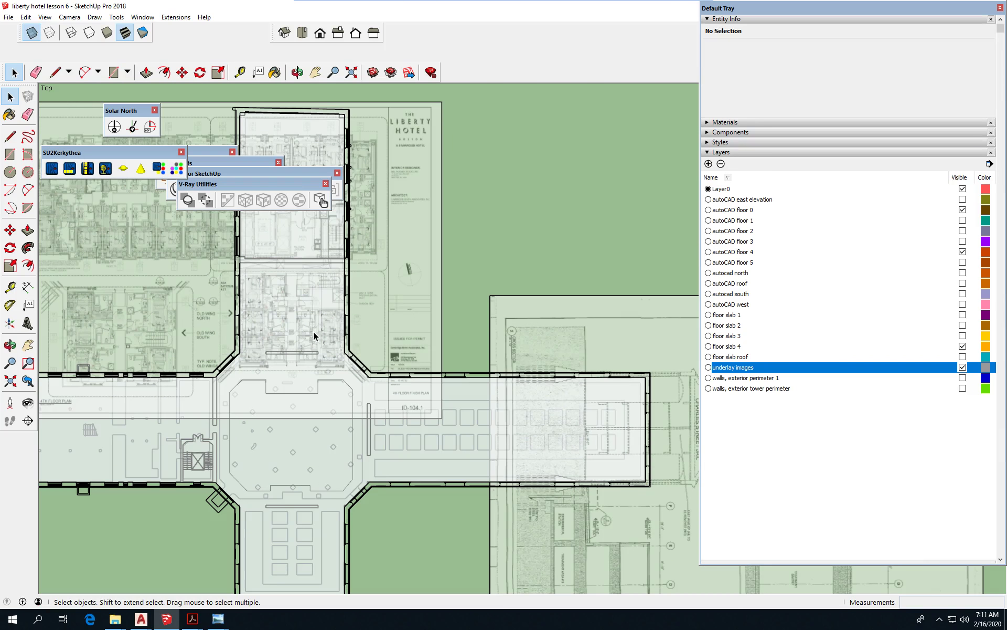
scroll(441, 247, "down", 5)
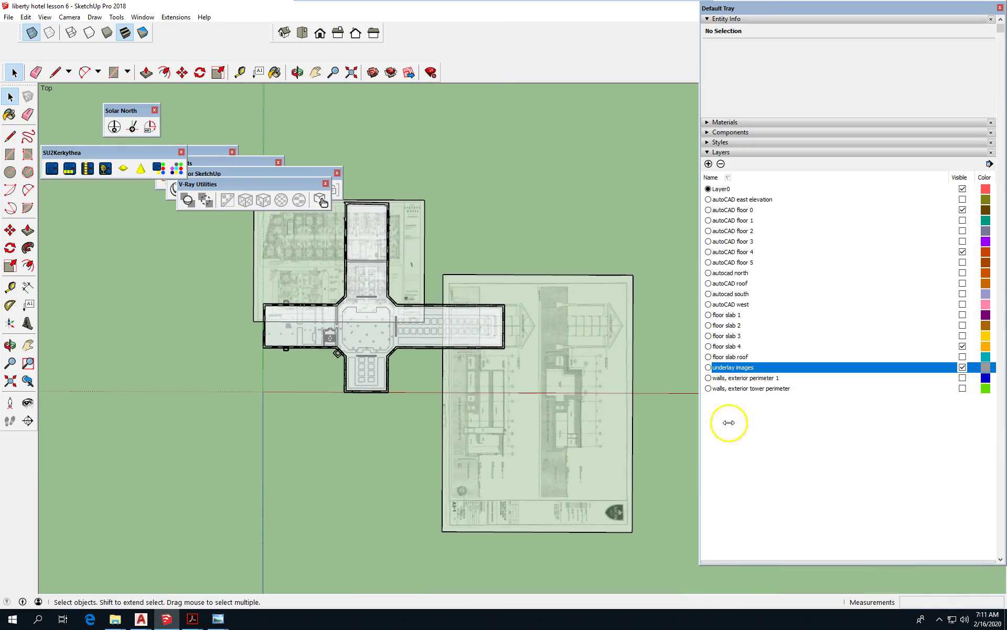
left_click(963, 368)
left_click(963, 367)
left_click(963, 367)
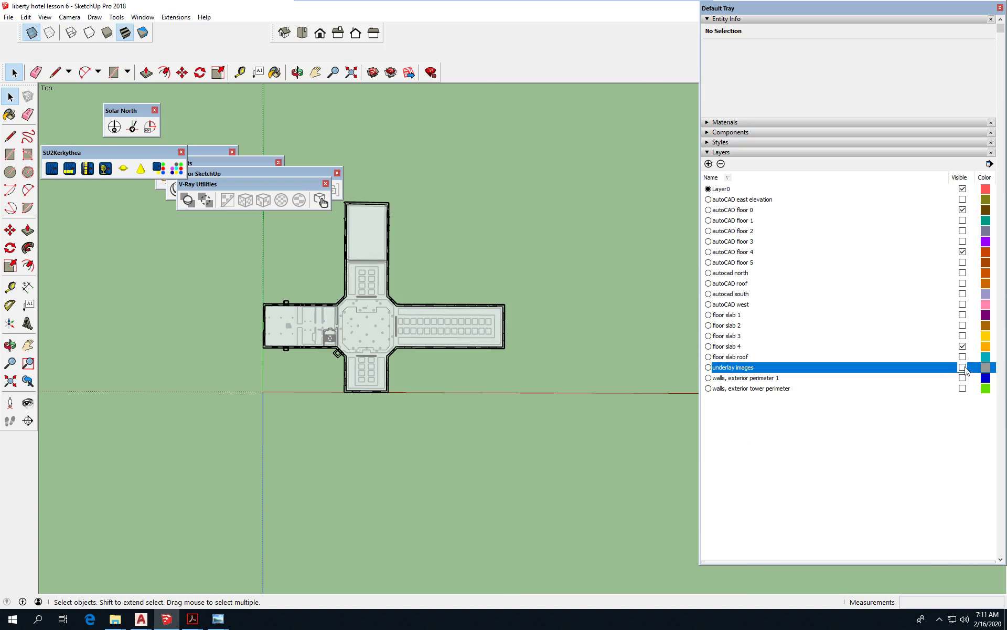
left_click(963, 367)
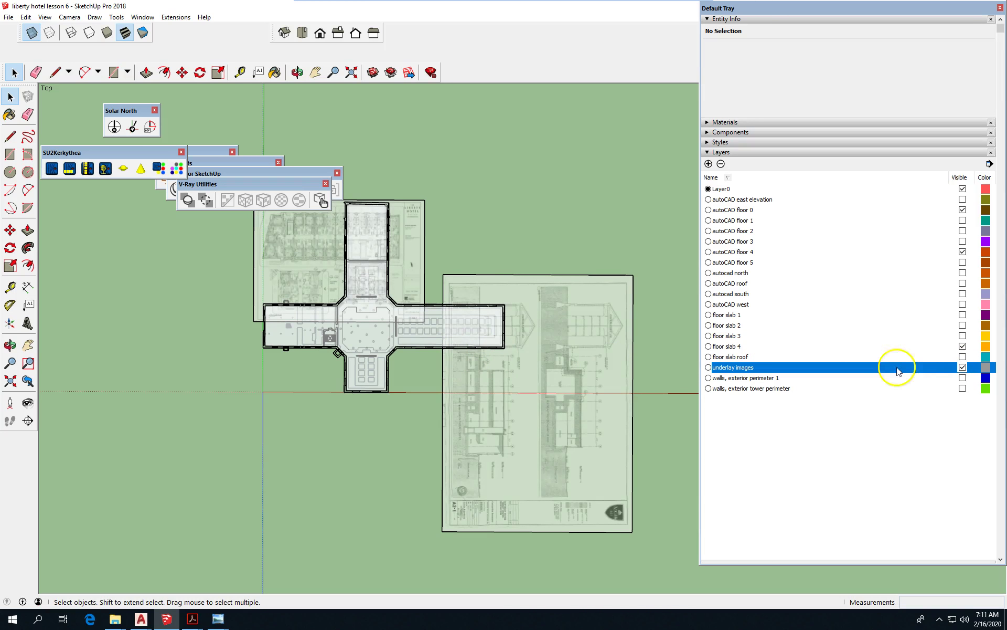
left_click(962, 367)
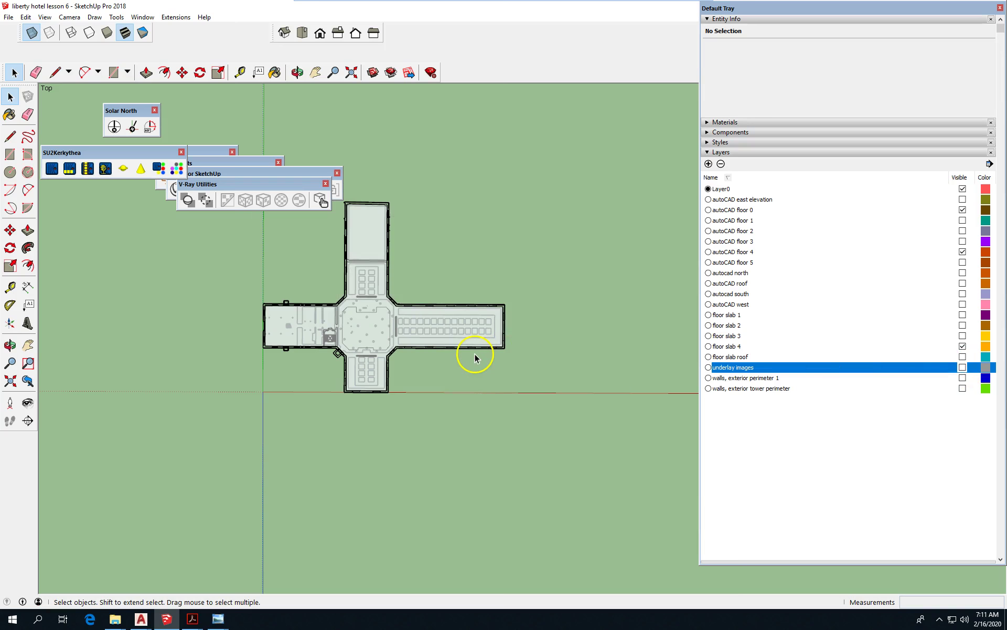
- Switch to Iso view, orbit down onto the floor plan and select an edge in the central hall
left_click(284, 33)
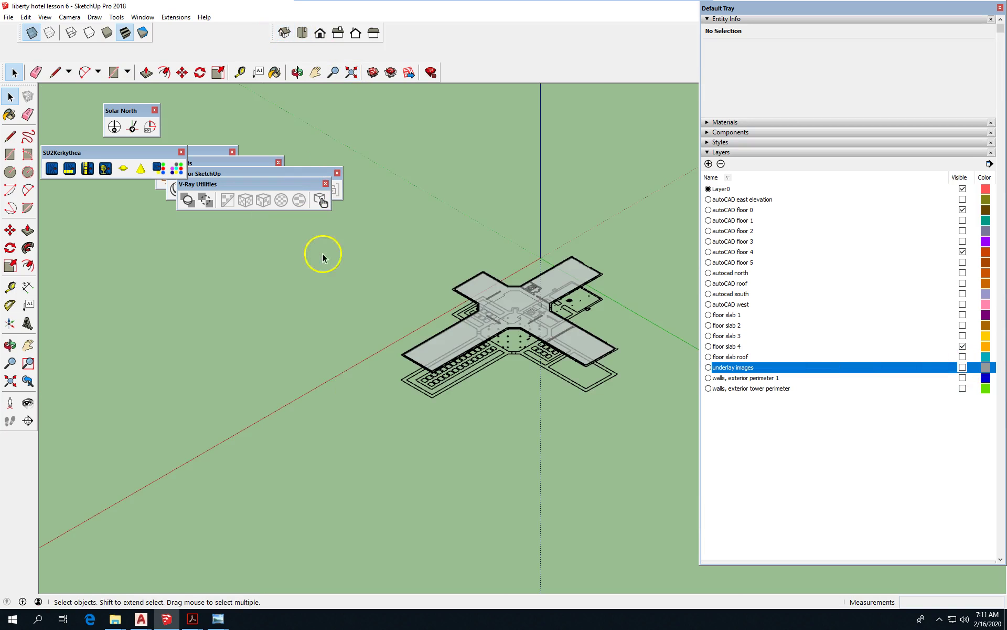
scroll(501, 312, "up", 5)
scroll(485, 353, "up", 3)
middle_click_drag(486, 353, 514, 177, "shift")
middle_click_drag(456, 326, 509, 442)
scroll(509, 442, "down", 6)
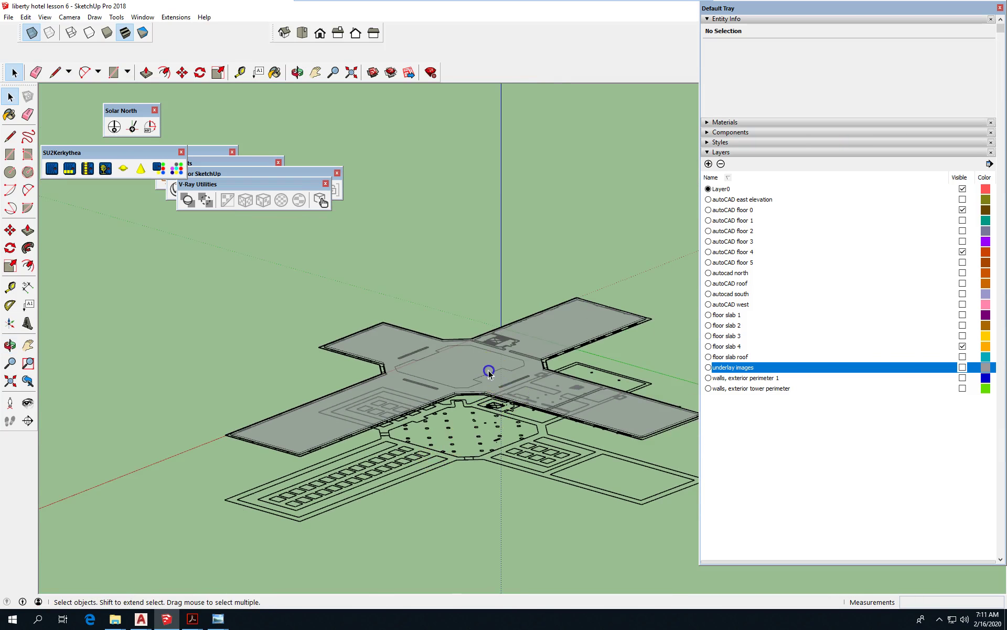
left_click(490, 379)
scroll(490, 379, "up", 4)
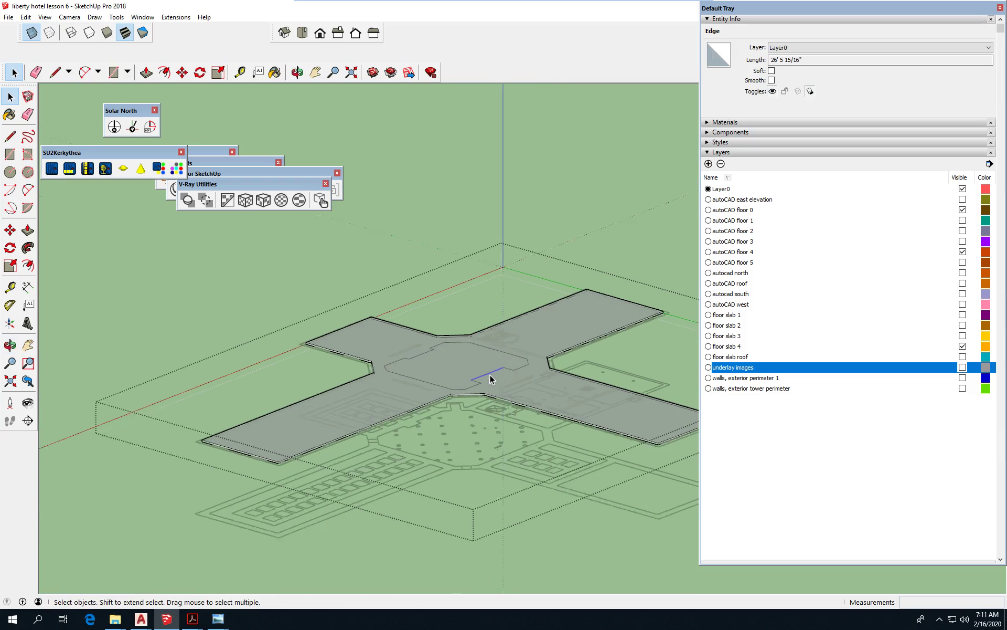
scroll(493, 376, "up", 3)
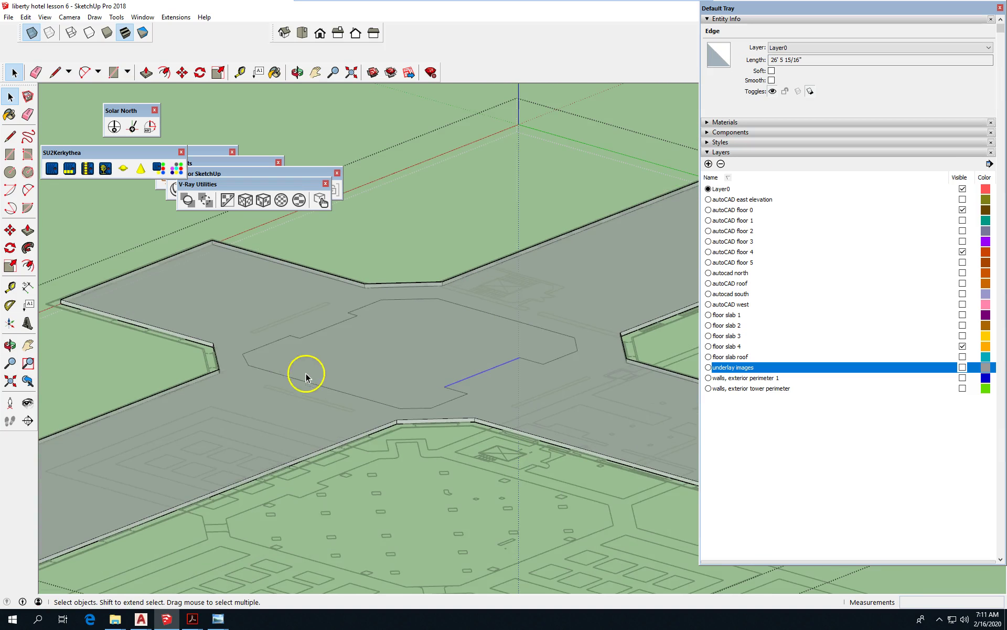
scroll(251, 369, "up", 2)
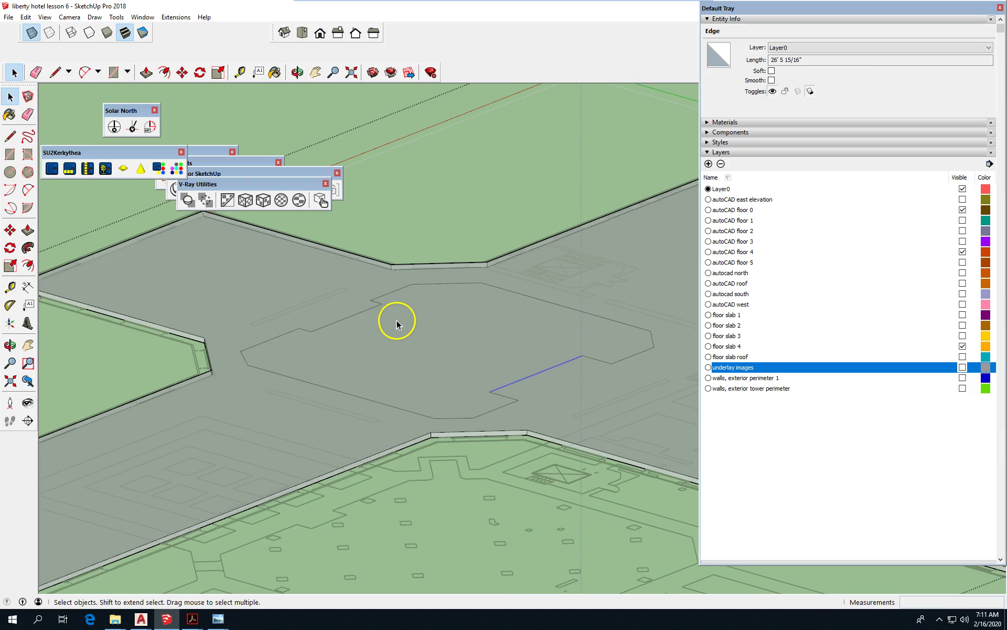
- In Top view, window-select the notched shape in the central hall and delete it
left_click(302, 35)
scroll(257, 431, "down", 6)
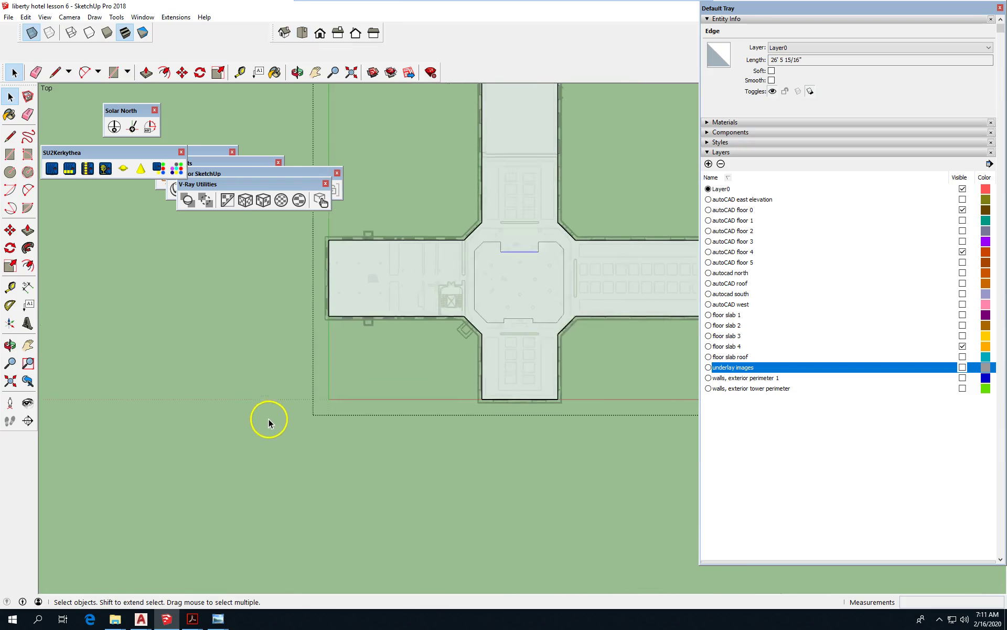
scroll(524, 275, "up", 3)
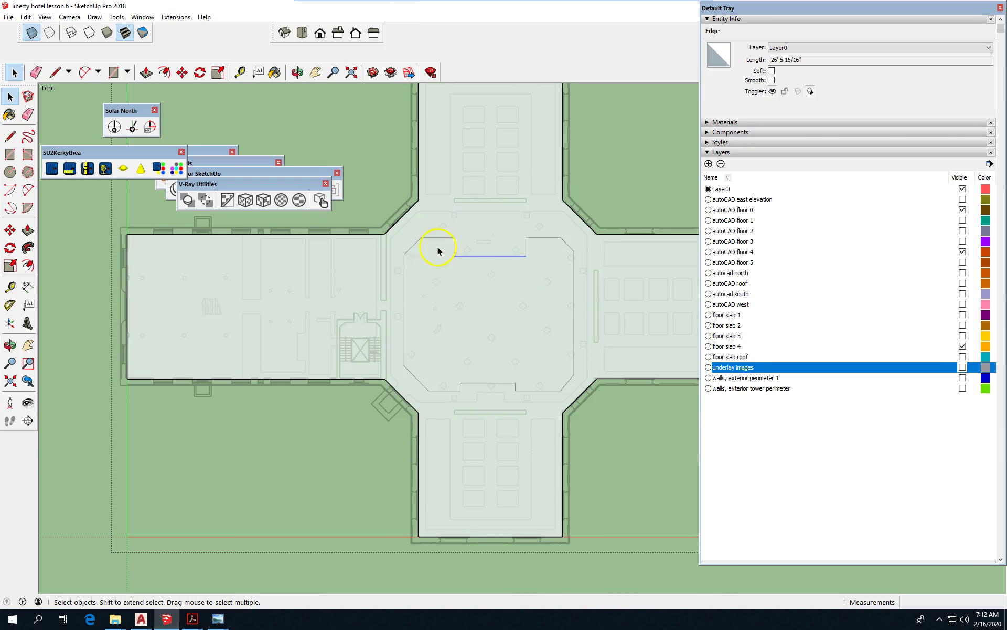
scroll(400, 241, "up", 1)
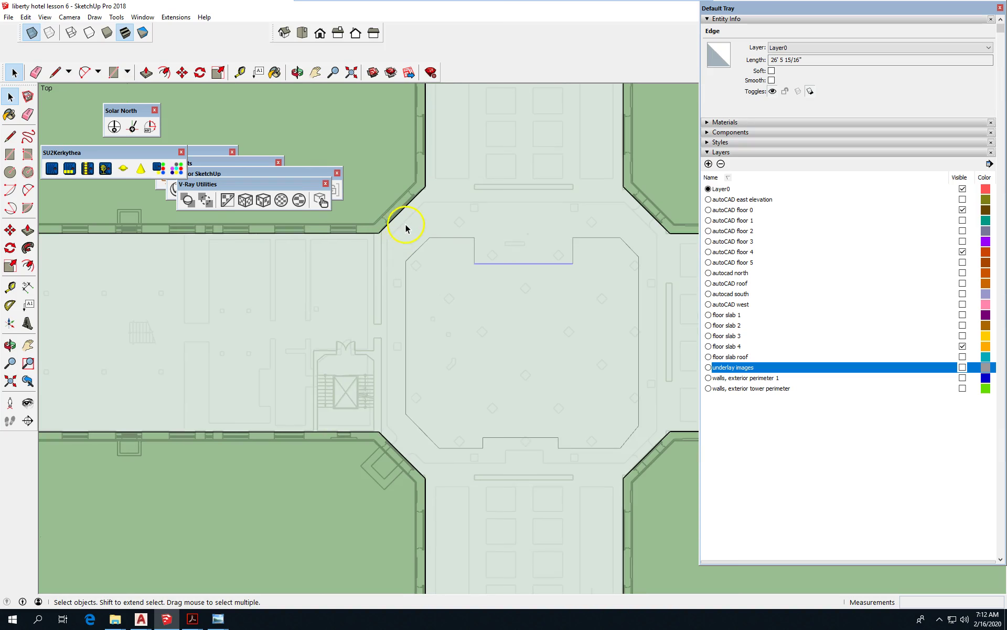
left_click_drag(395, 223, 640, 456)
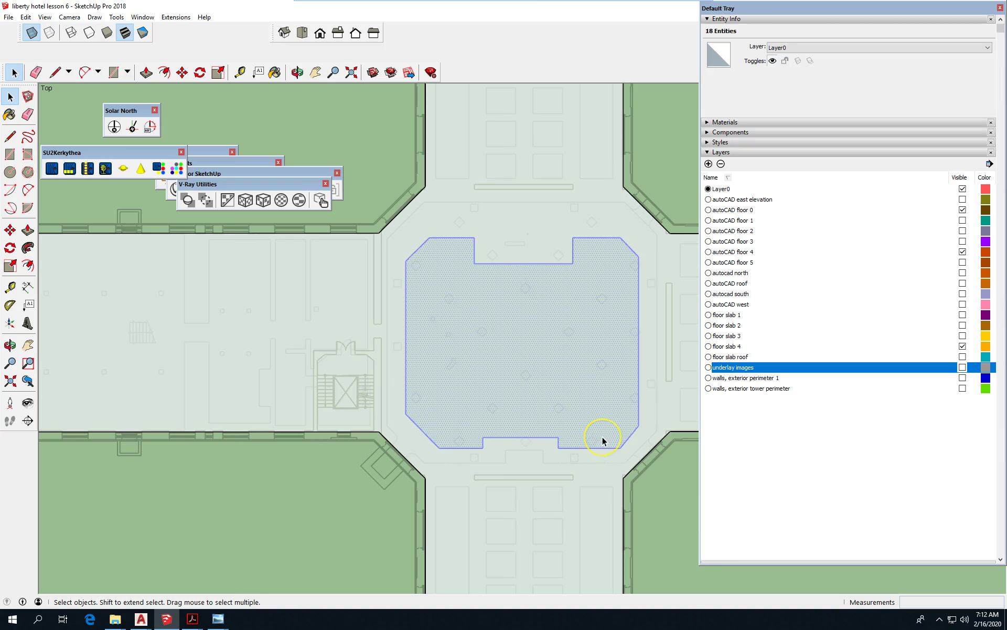
key("Delete")
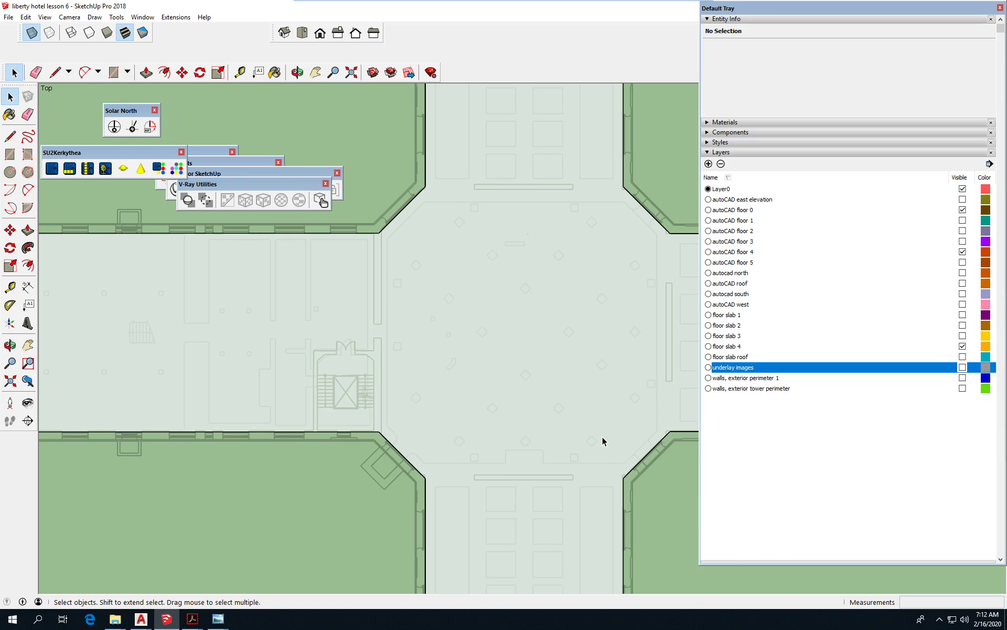
- Close the group being edited from the right-click menu
scroll(459, 333, "down", 3)
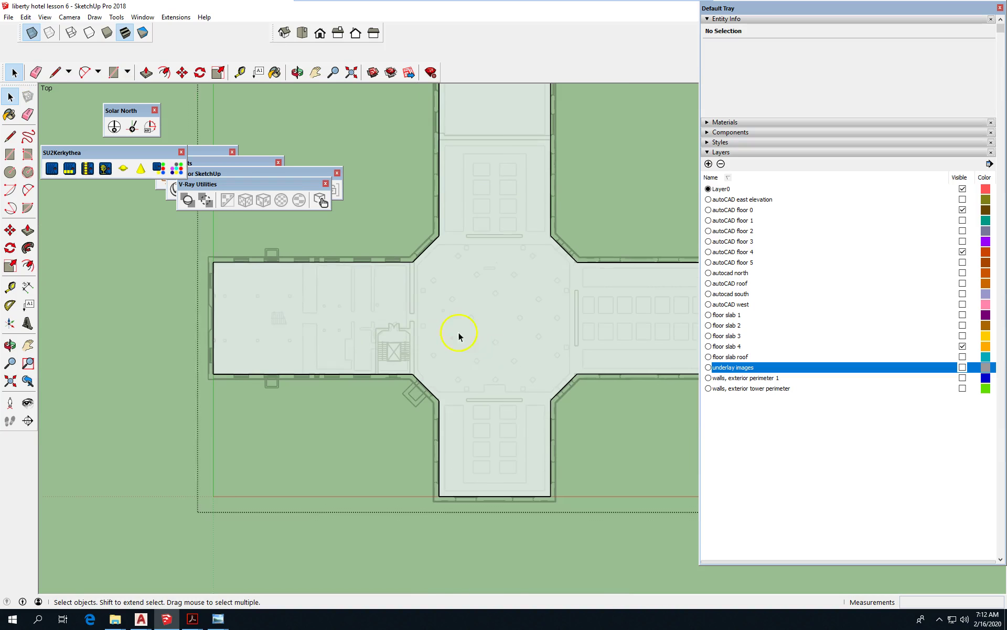
right_click(597, 234)
left_click(624, 235)
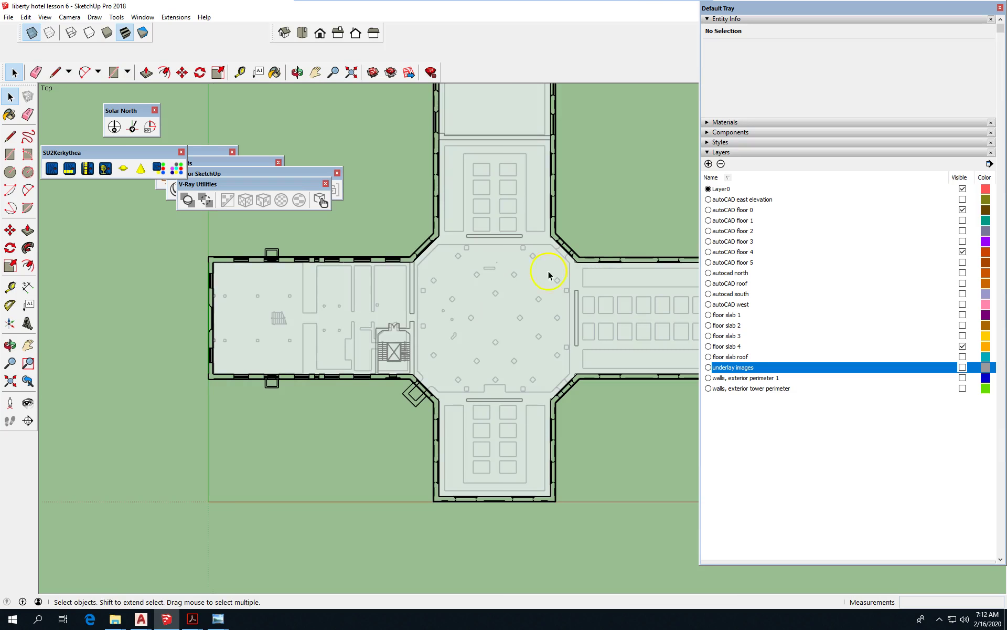
scroll(338, 299, "down", 2)
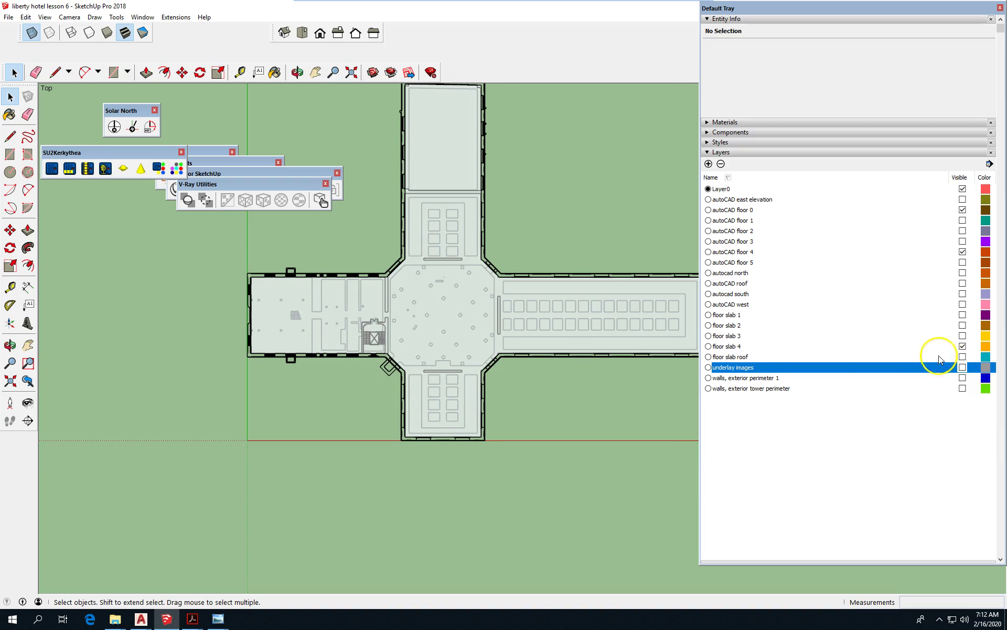
- Orbit the plan into a tilted 3-D view, collapse Layers and close the Instructor panel
scroll(524, 409, "down", 4)
middle_click_drag(524, 409, 420, 138)
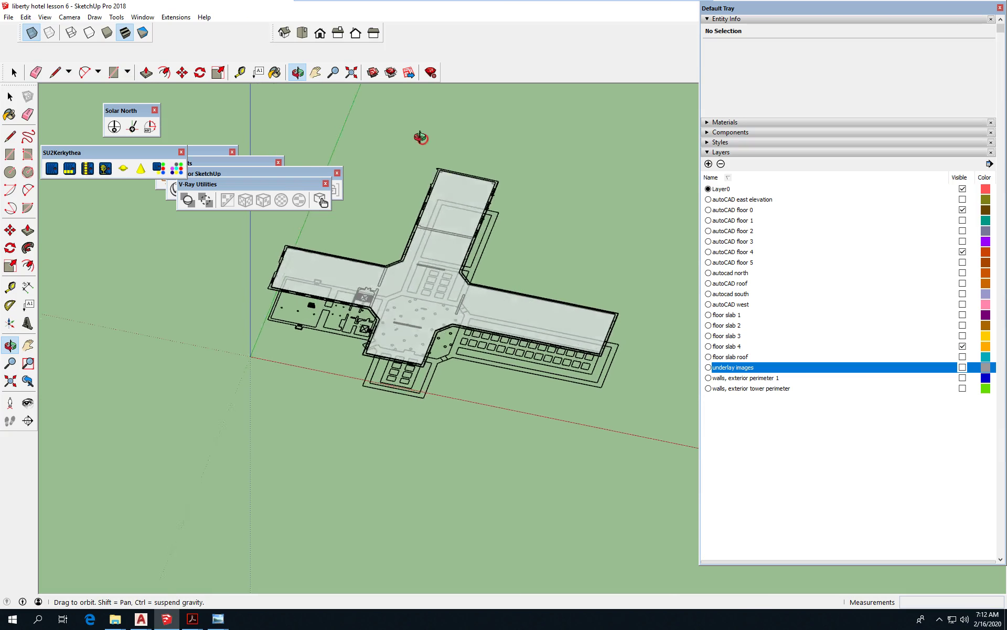
scroll(459, 340, "up", 3)
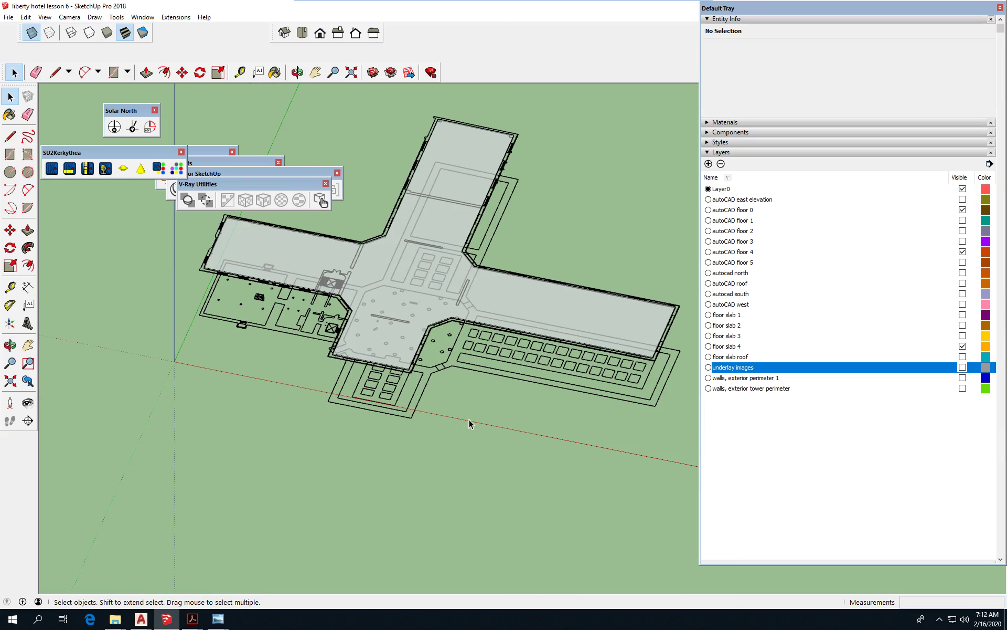
scroll(286, 438, "down", 2)
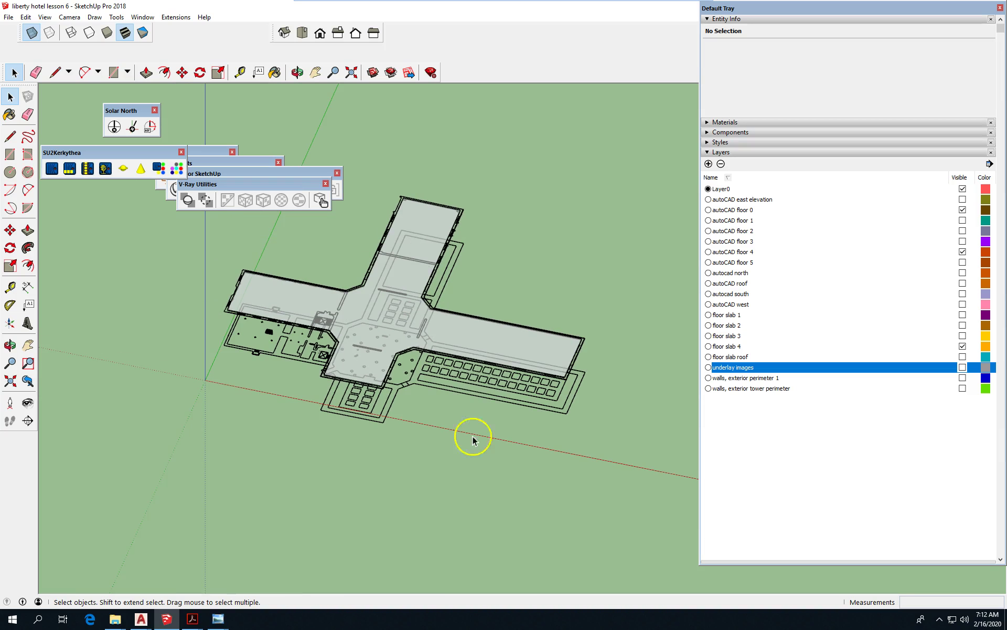
left_click(719, 152)
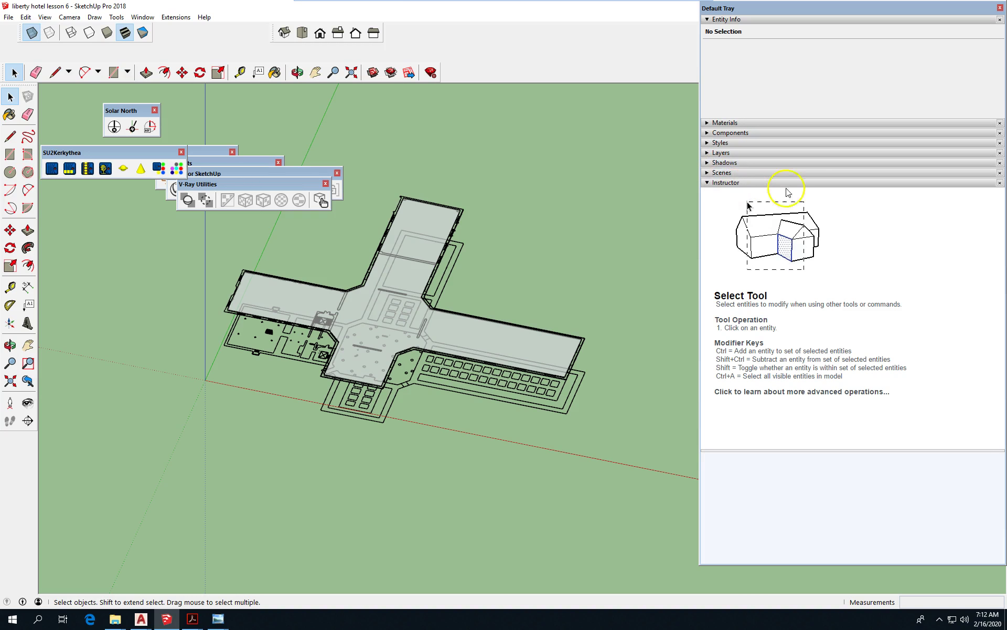
left_click(1001, 183)
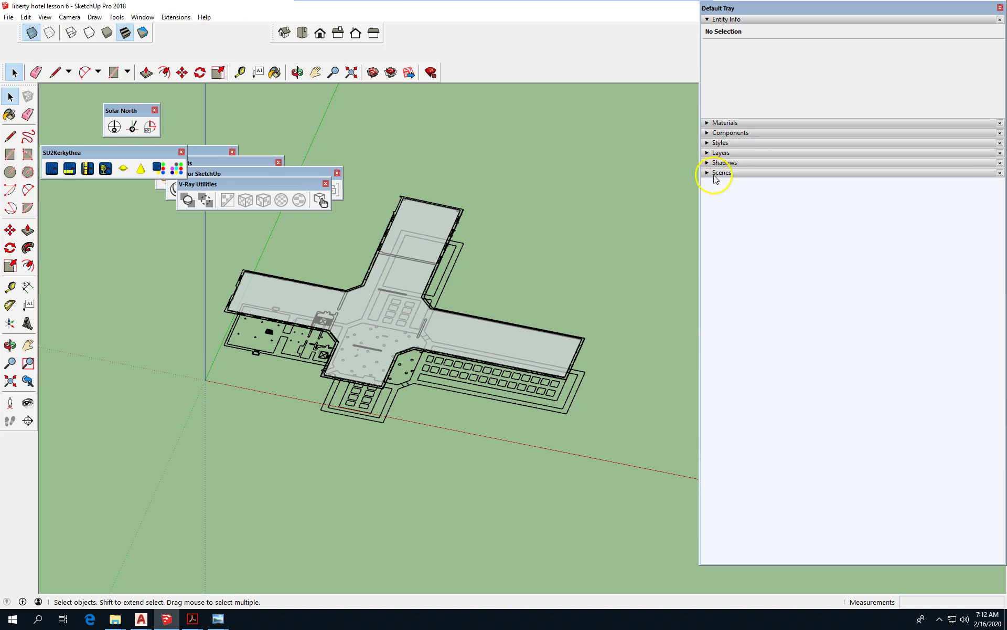
- Expand and collapse the Styles panel, then expand the Layers panel
left_click(717, 143)
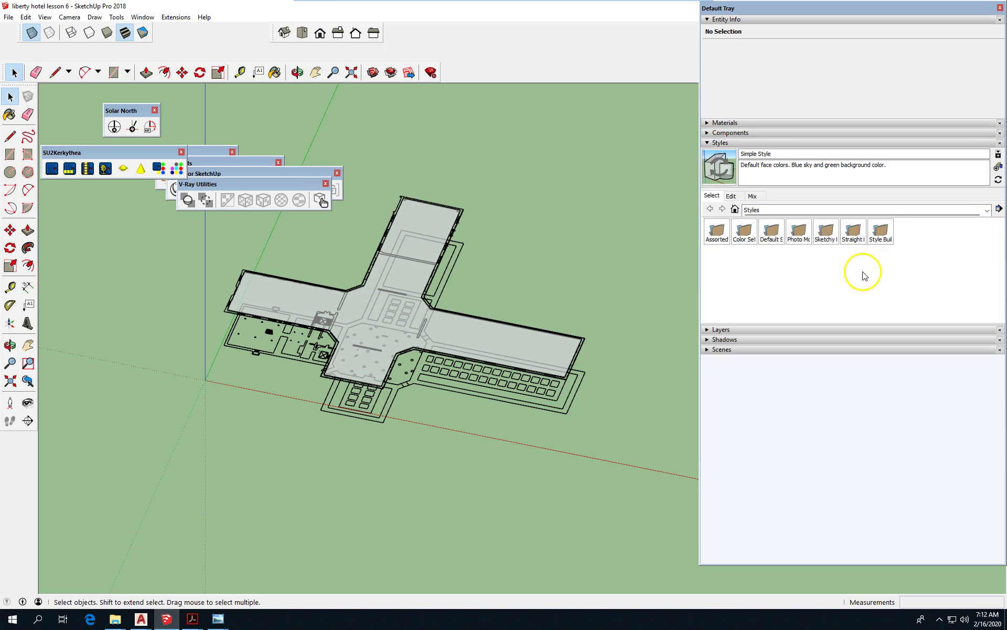
left_click(707, 144)
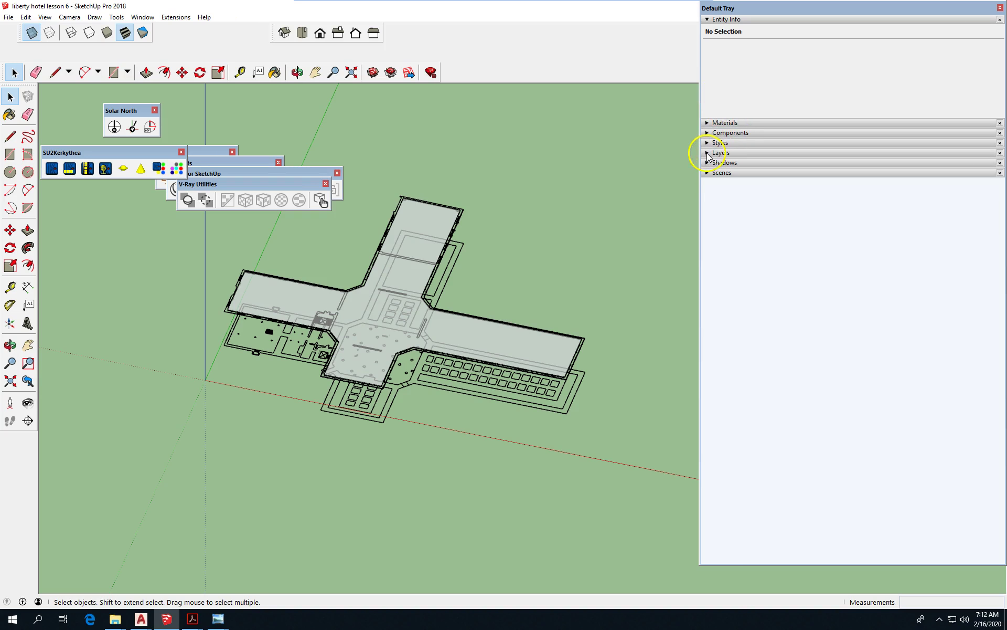
left_click(708, 153)
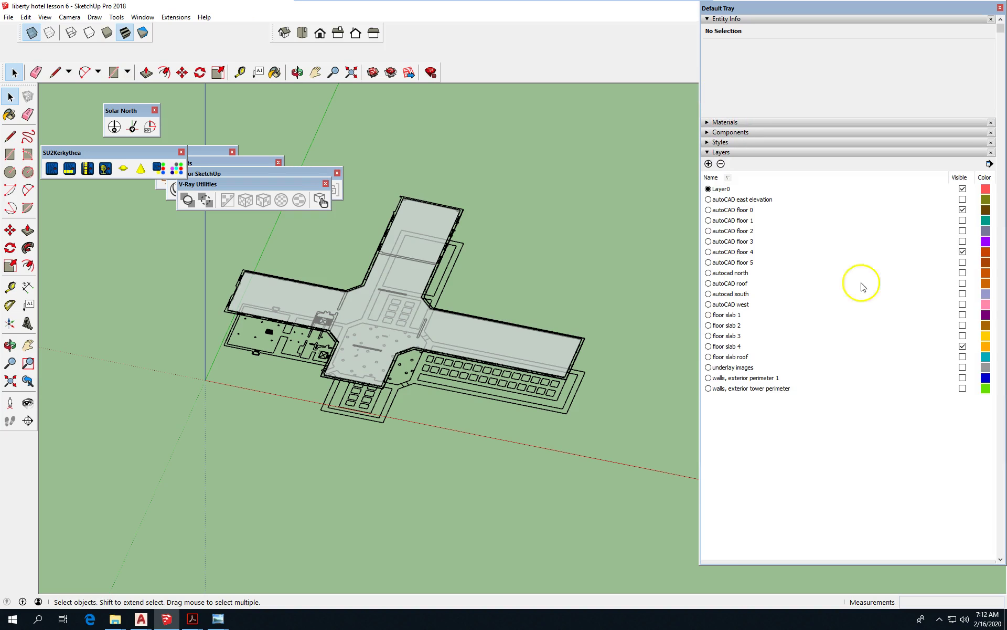
- Select every layer from autoCAD east elevation to the last one and make them visible
left_click(865, 202)
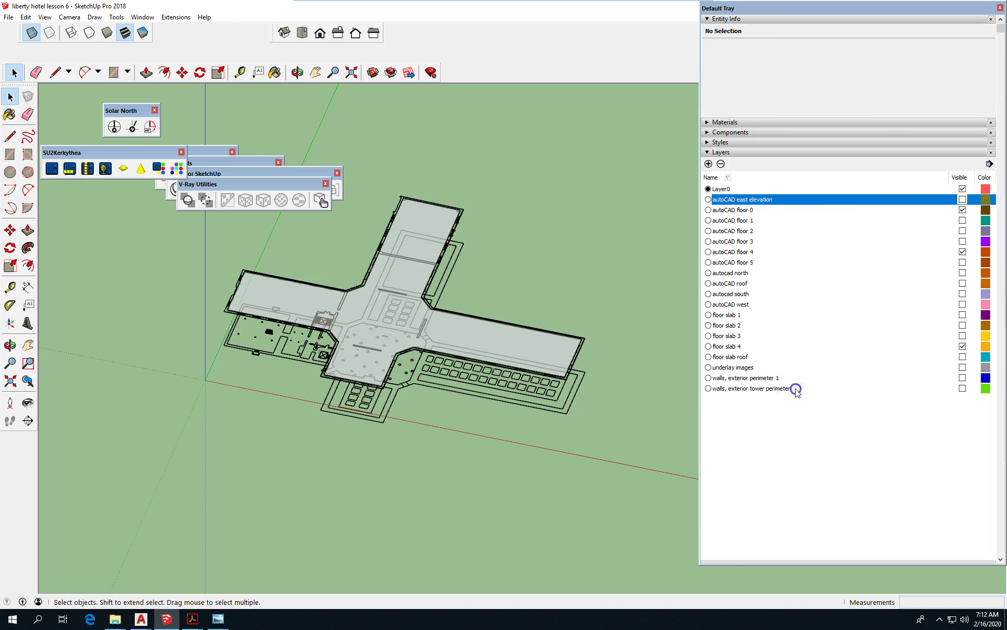
left_click(734, 388, "shift")
left_click(962, 273)
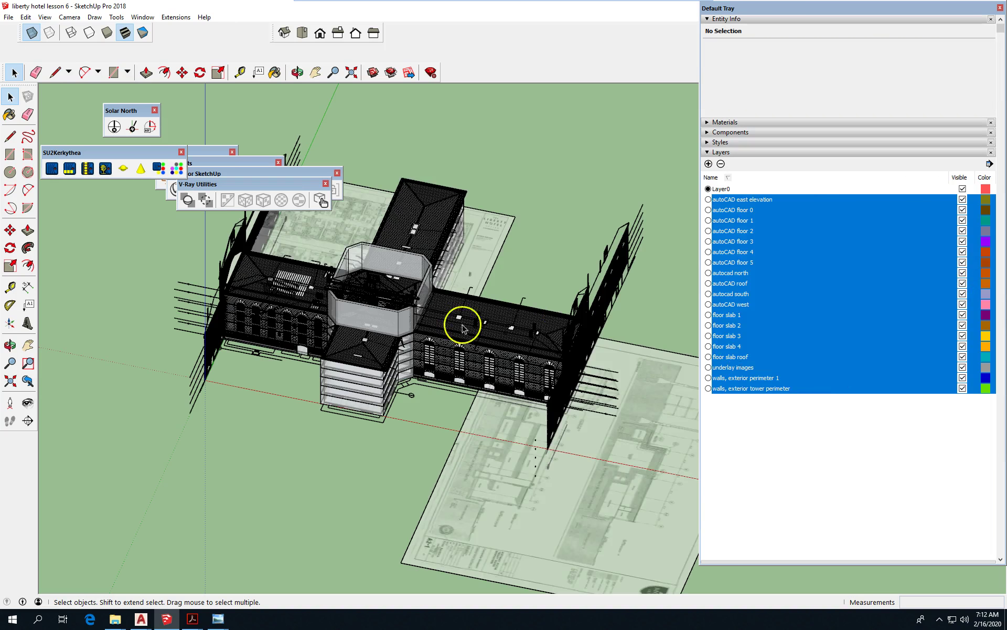
scroll(353, 330, "down", 2)
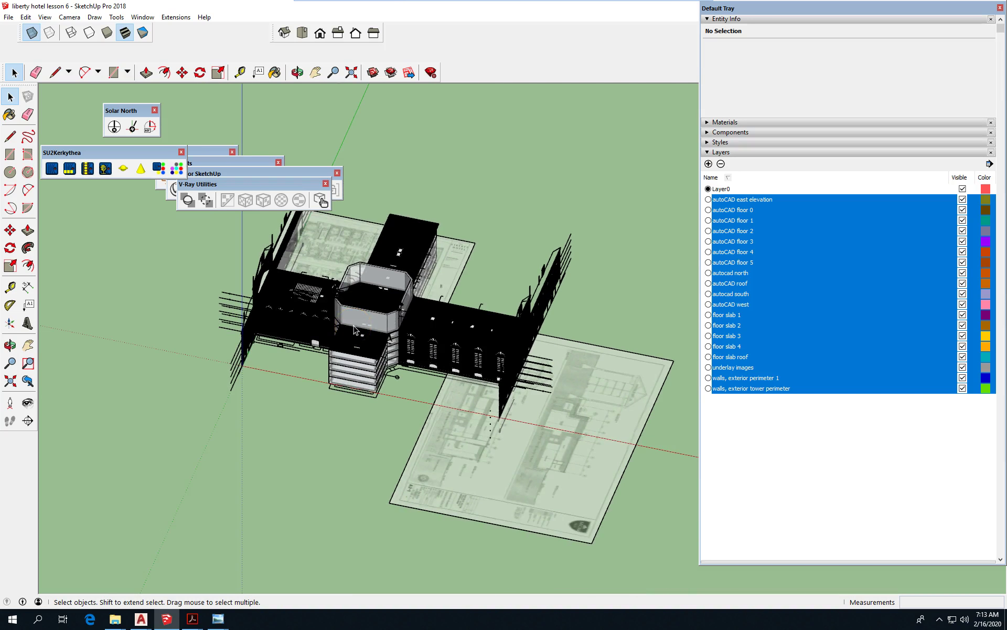
- Add Scene 1 from the current view in the Scenes panel, choosing Create Scene
left_click(708, 152)
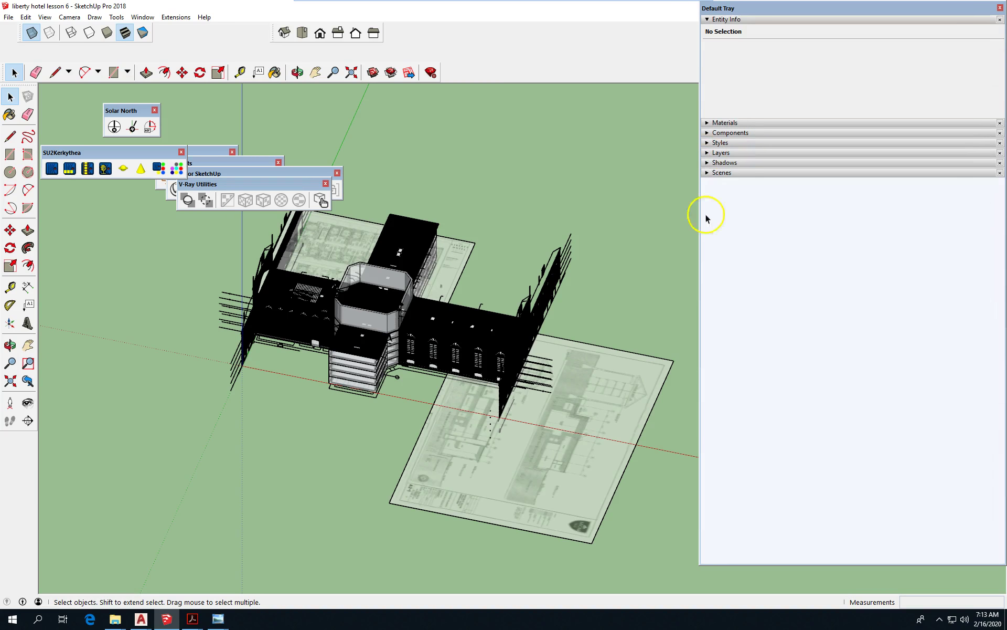
left_click(708, 174)
left_click(720, 184)
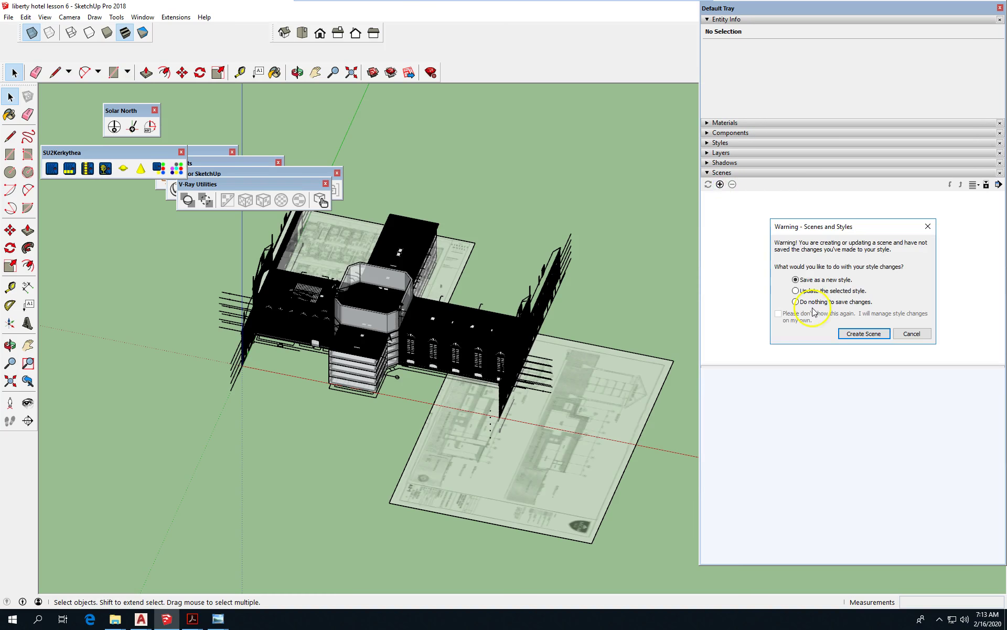
left_click(857, 336)
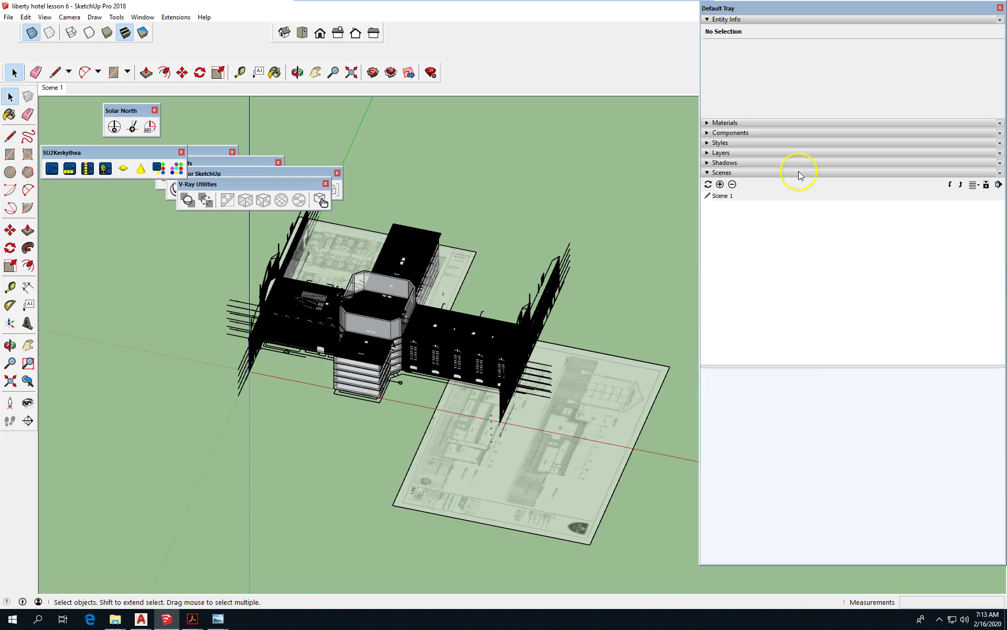
- Rename Scene 1 to 'isometric all on'
right_click(732, 195)
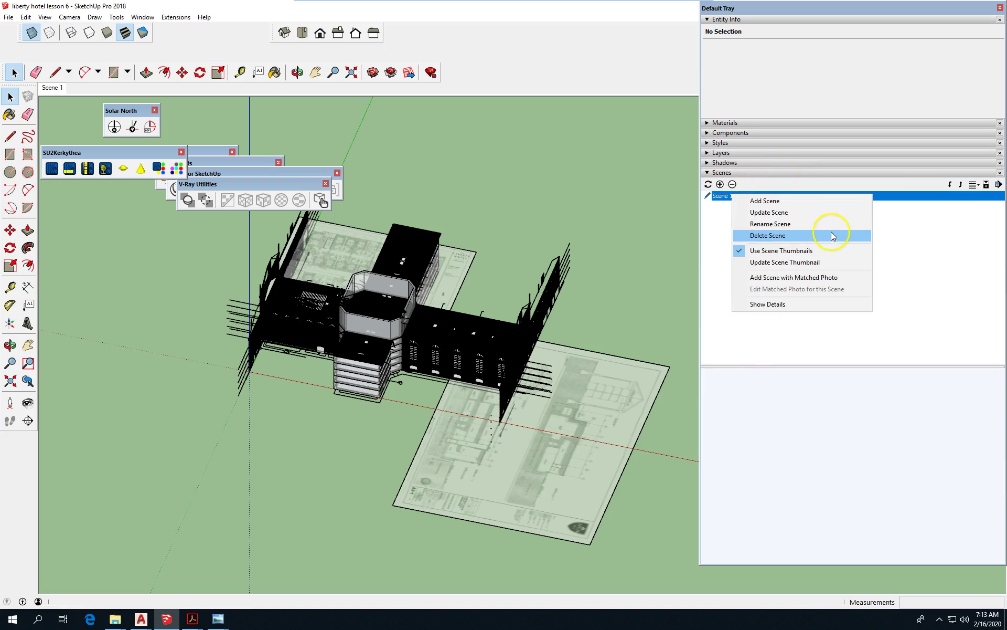
left_click(814, 223)
type("ll on")
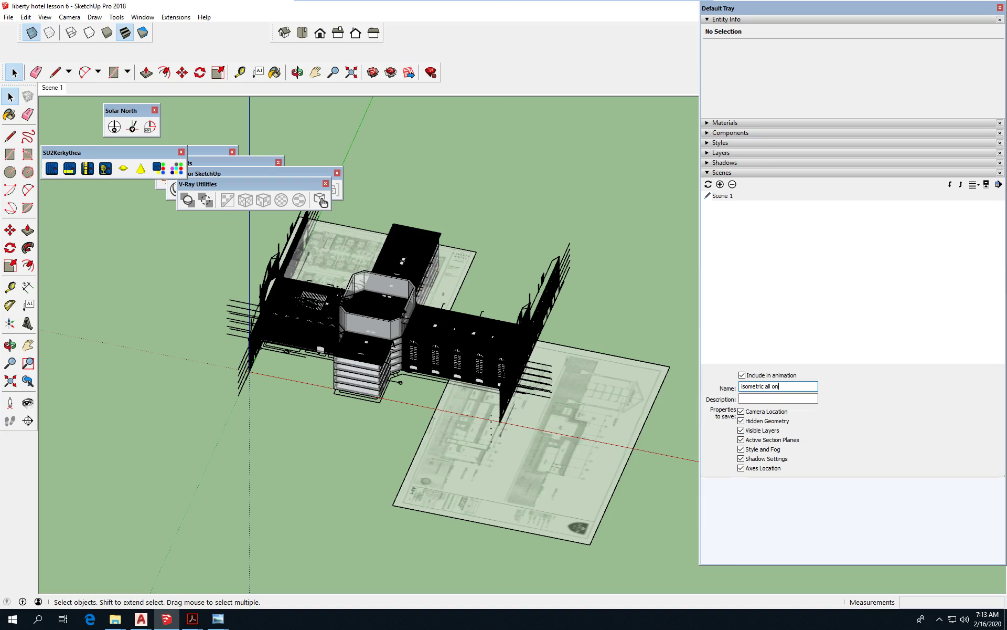
key("Return")
- Expand the Layers panel again and select the autoCAD floor 0 layer
scroll(593, 389, "up", 3)
scroll(456, 443, "up", 2)
scroll(438, 362, "up", 5)
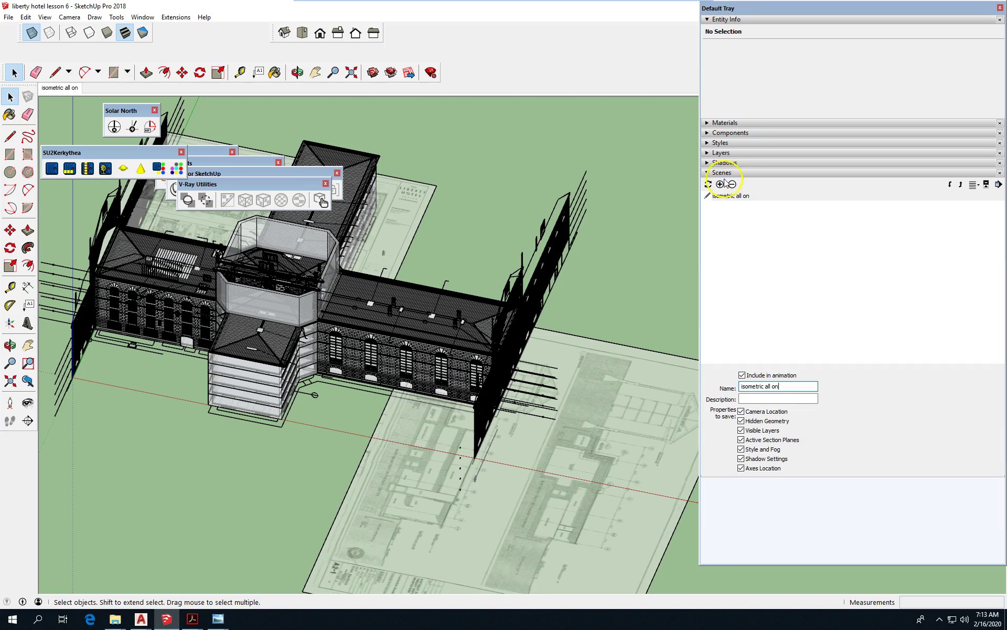
left_click(707, 152)
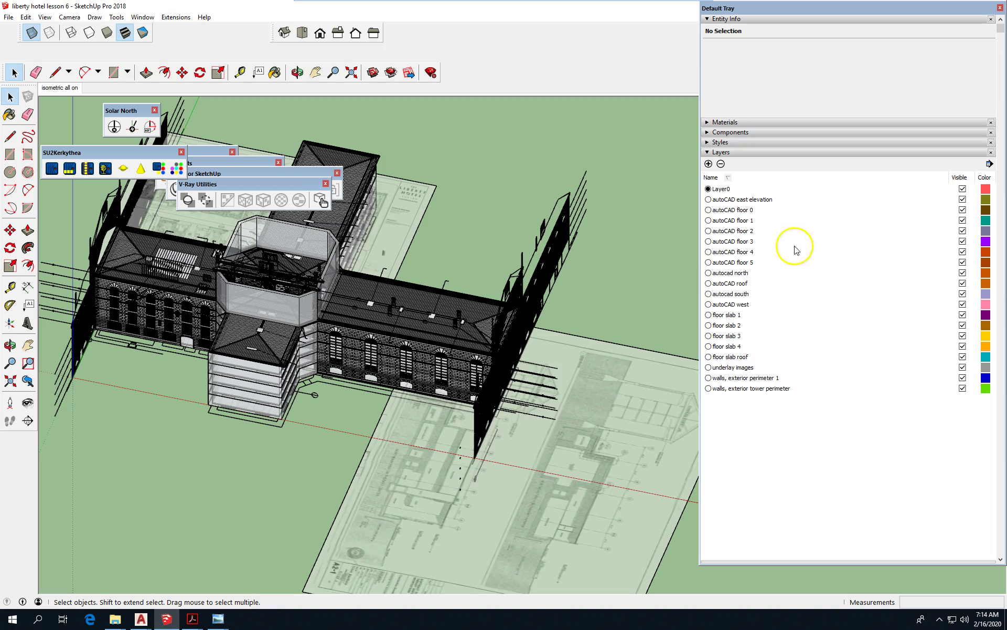
left_click(785, 213)
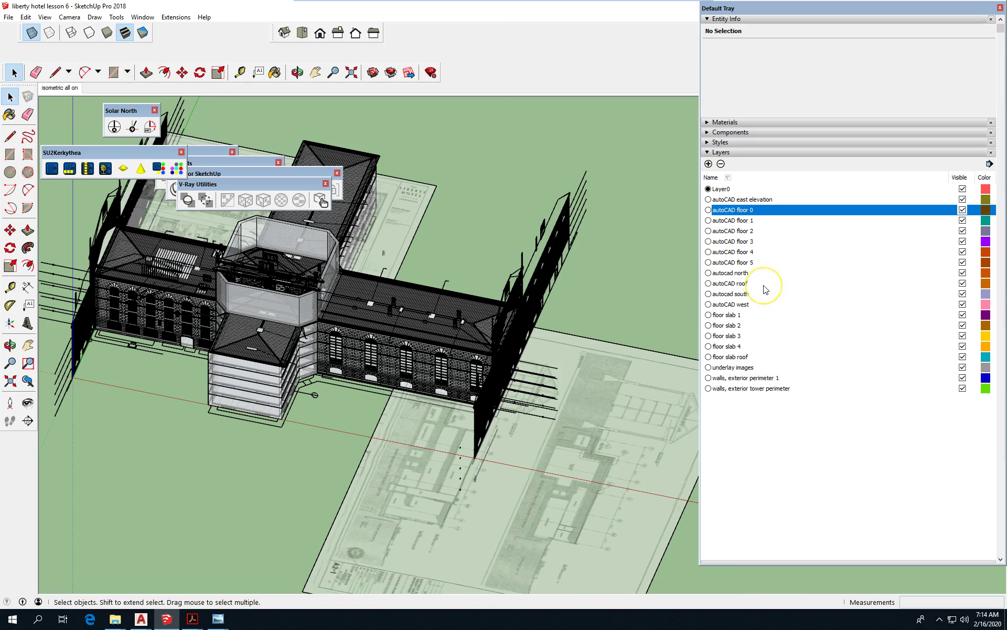
- Hide the ten autoCAD layers from floor 0 to west, plus underlay images and autoCAD east elevation
left_click(765, 304, "shift")
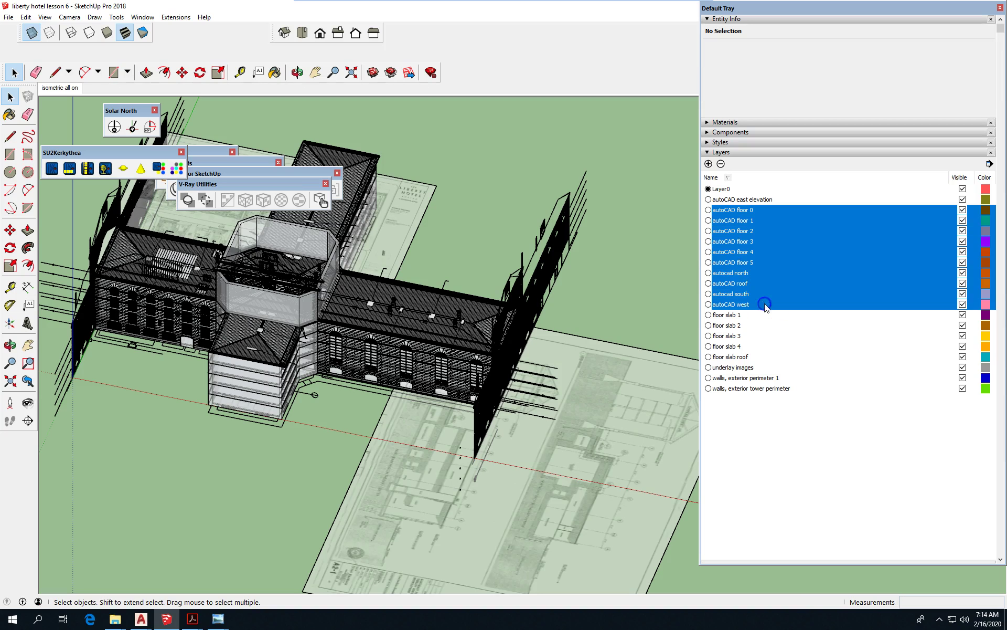
left_click(961, 272)
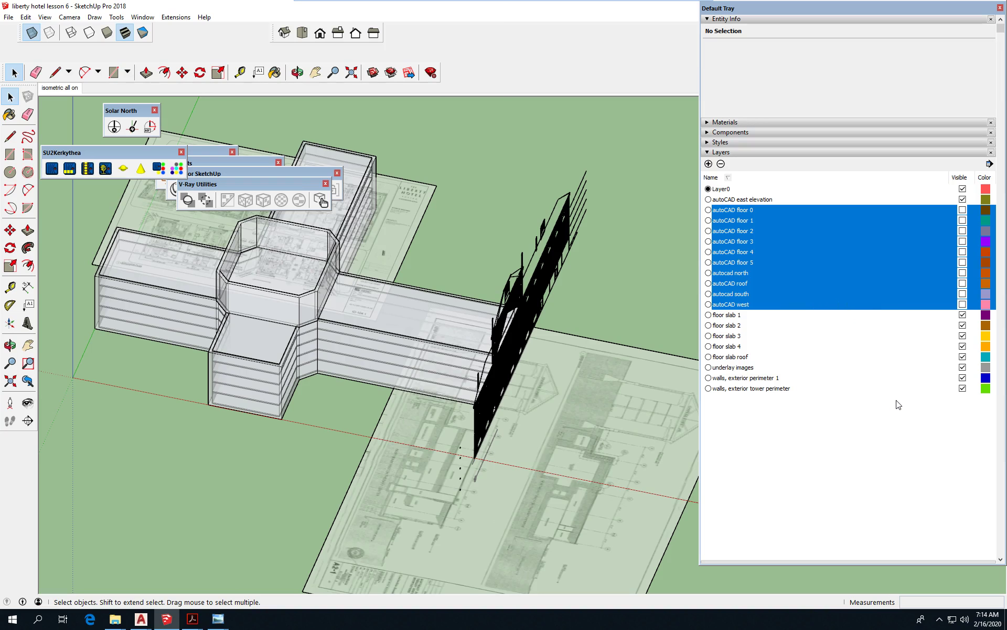
left_click(963, 367)
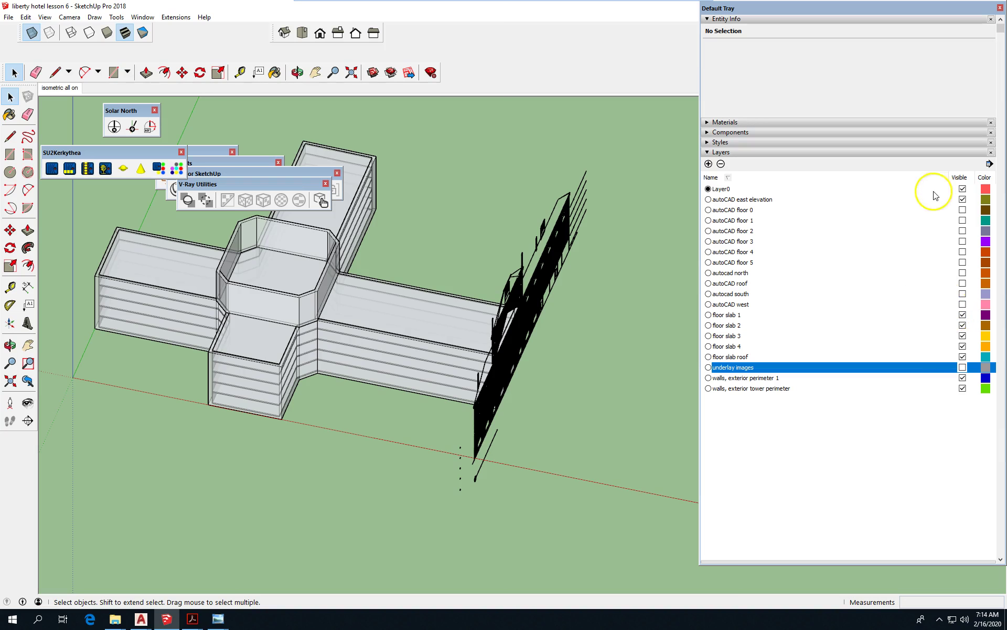
left_click(962, 200)
- Turn off X-ray so the massing looks solid and switch to the standard Iso view
scroll(472, 427, "down", 1)
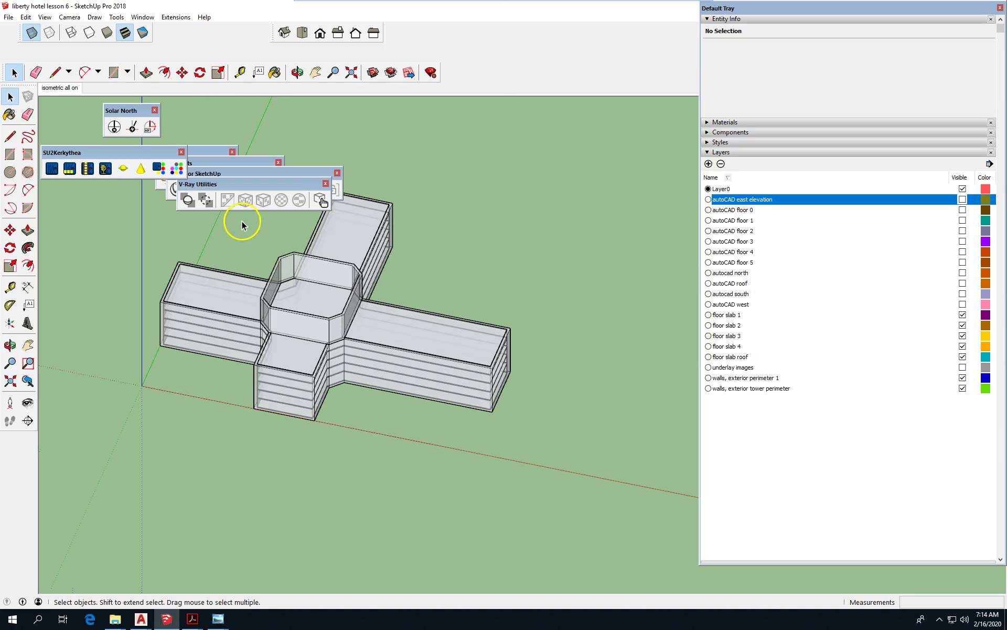
left_click(31, 33)
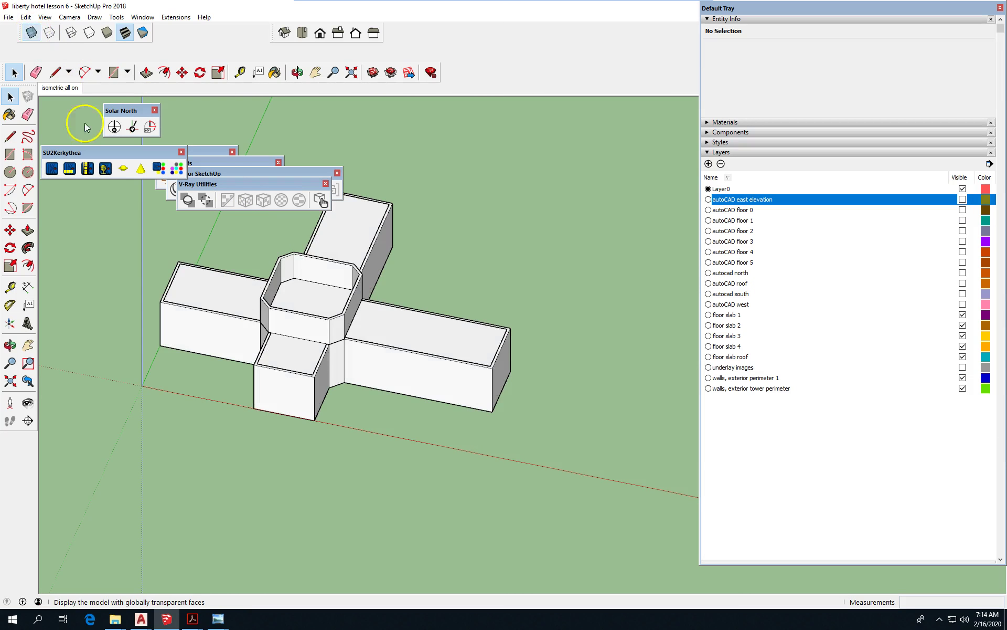
scroll(446, 452, "down", 1)
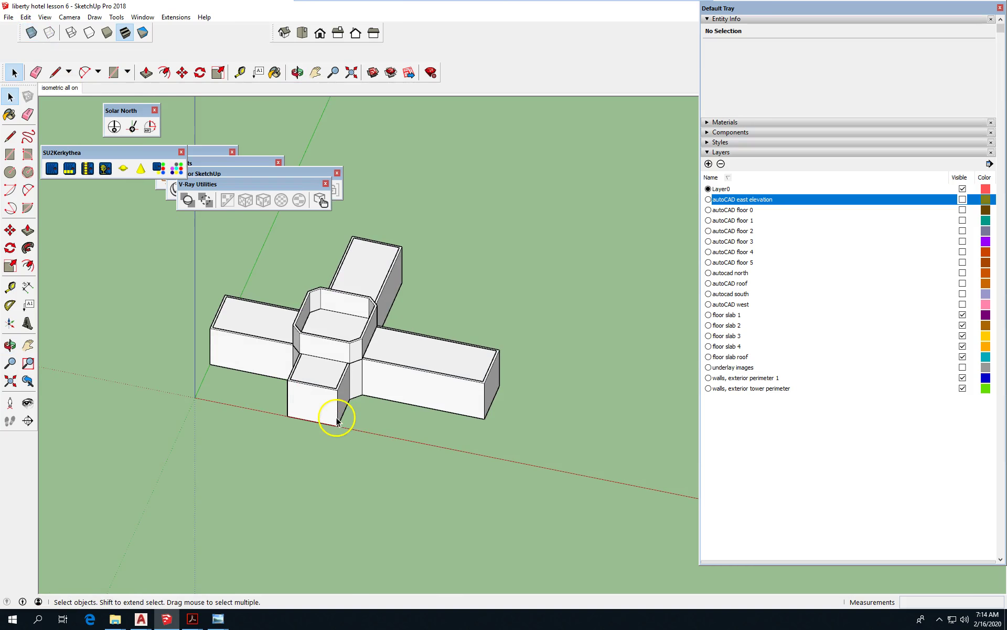
scroll(334, 418, "up", 1)
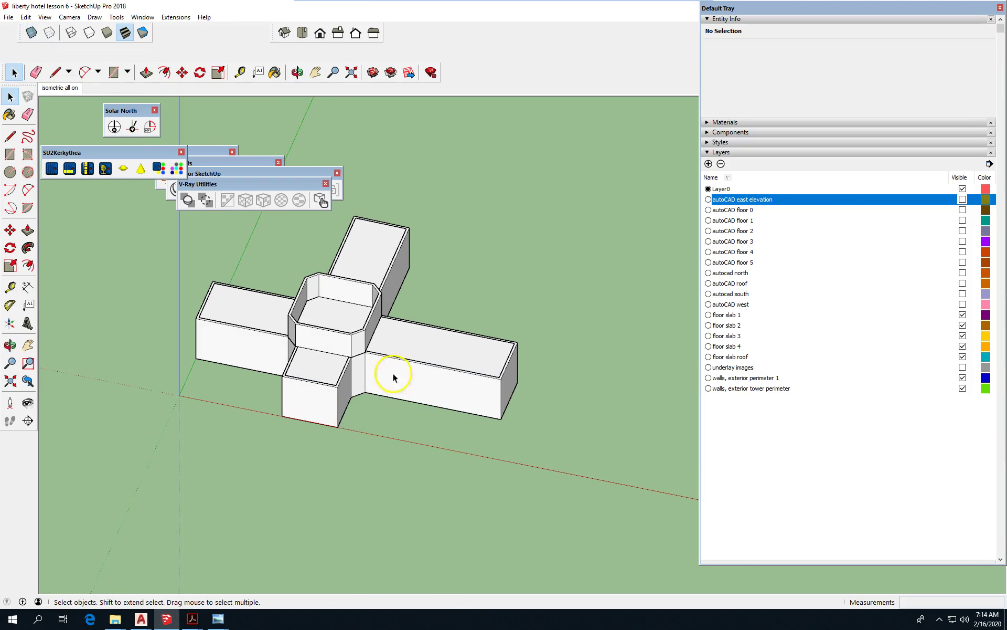
left_click(284, 33)
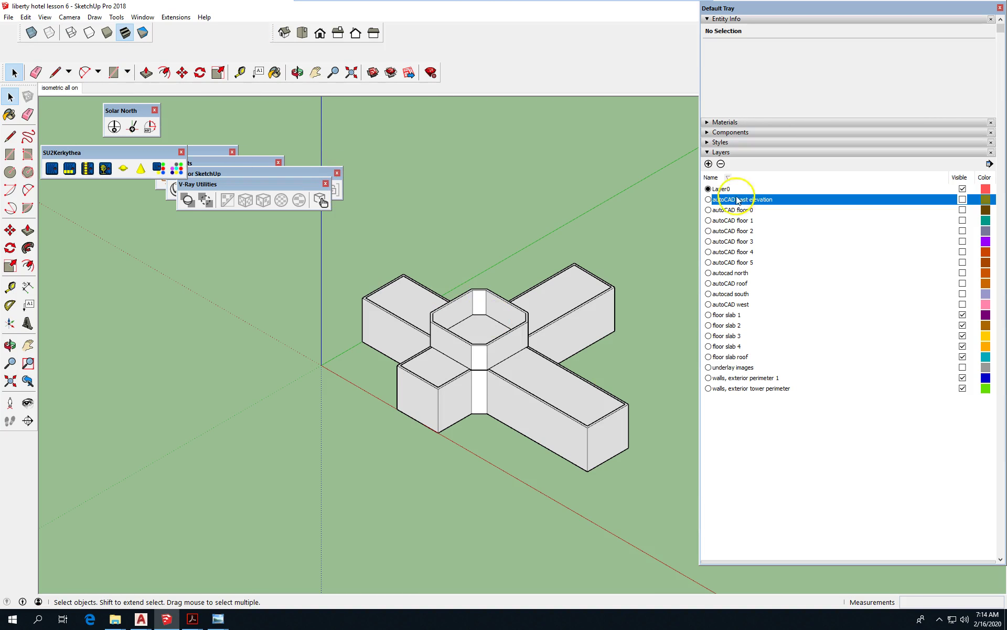
- Add a second scene via Create Scene and rename it 'isometric model view'
left_click(707, 152)
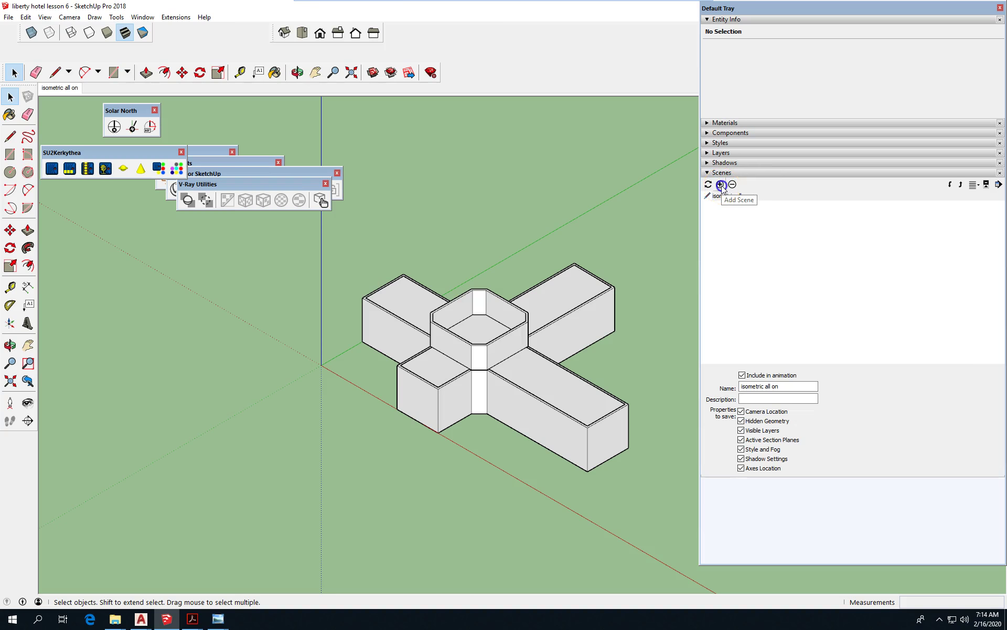
left_click(721, 185)
left_click(859, 333)
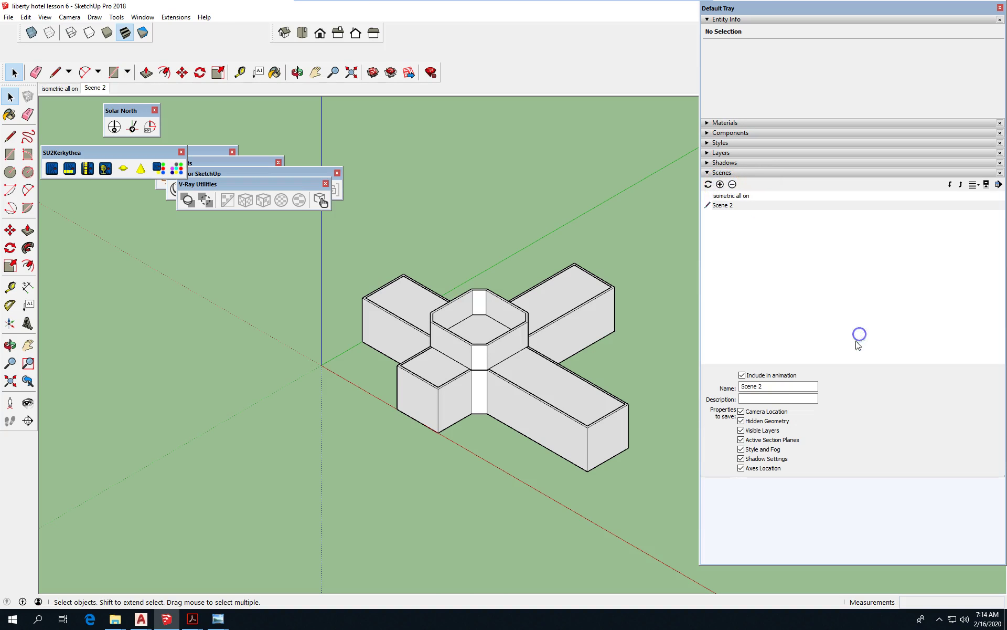
left_click_drag(766, 386, 740, 386)
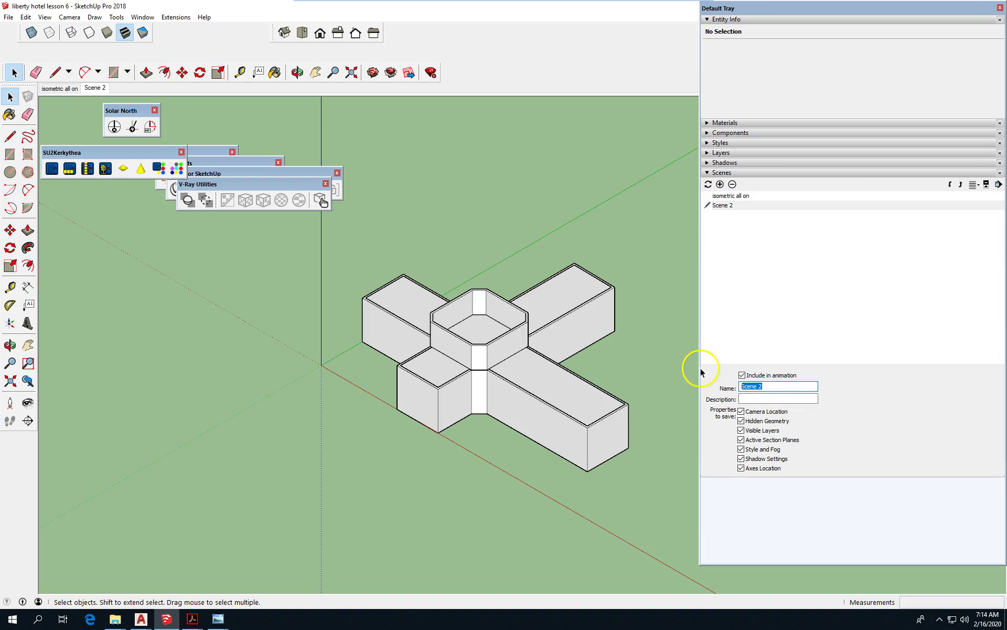
type("isometric model view")
key("Return")
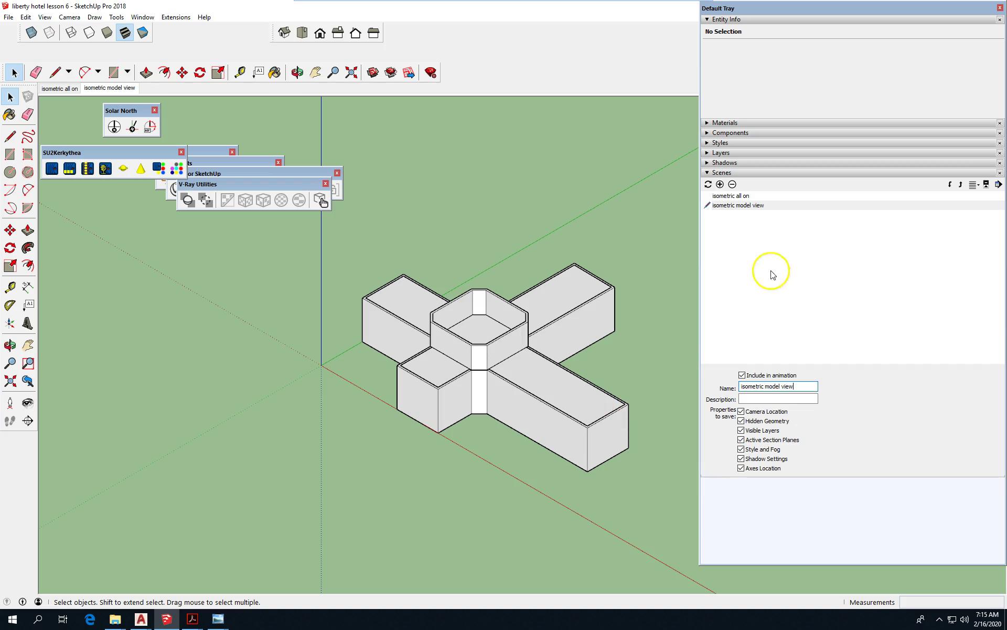
- Open the isometric all on scene, set the Iso view and update the scene with it
left_click(731, 196)
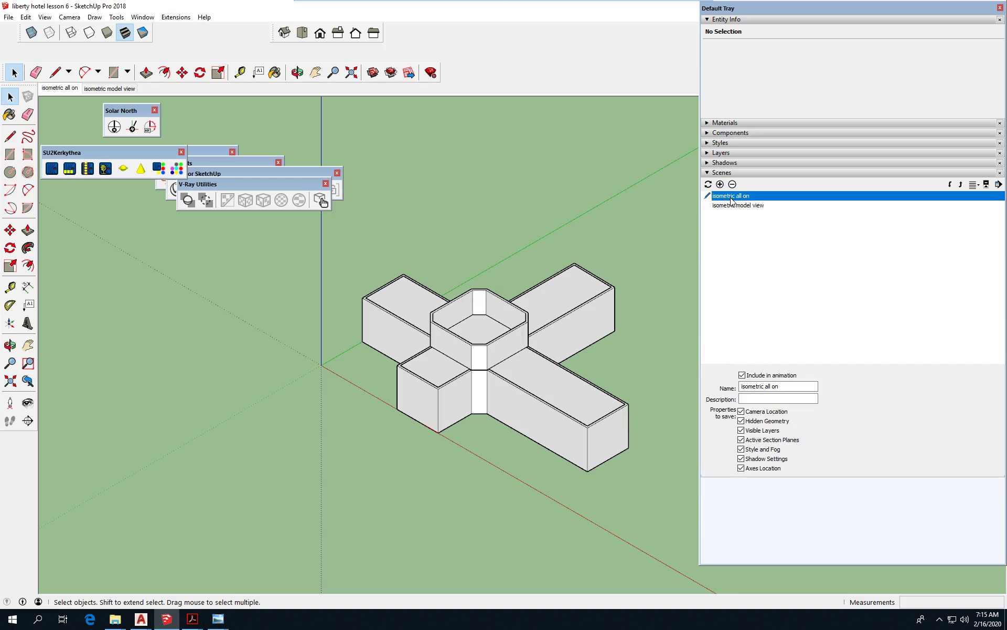
double_click(734, 200)
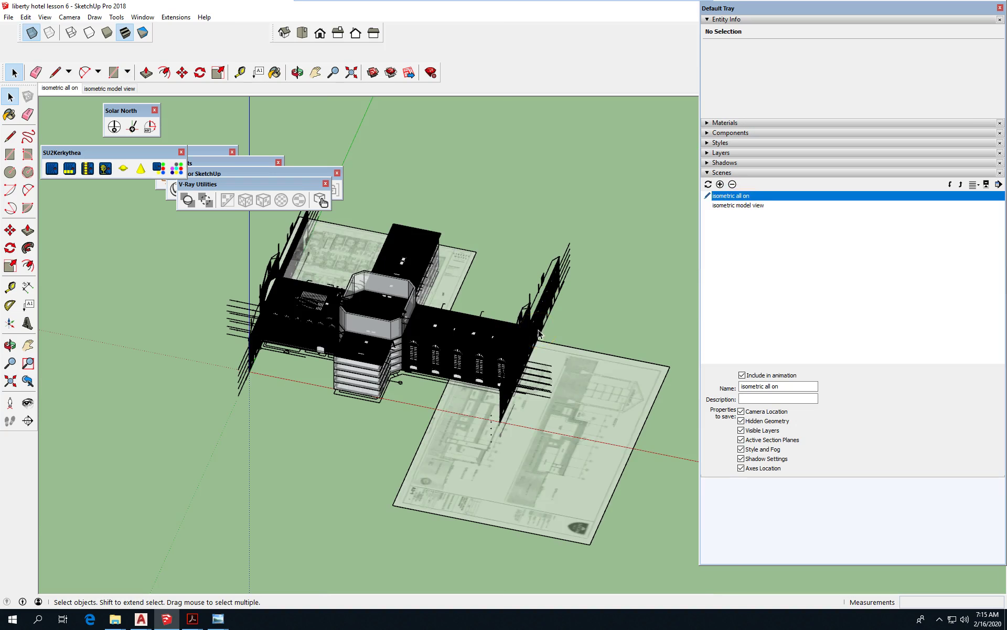
left_click(285, 32)
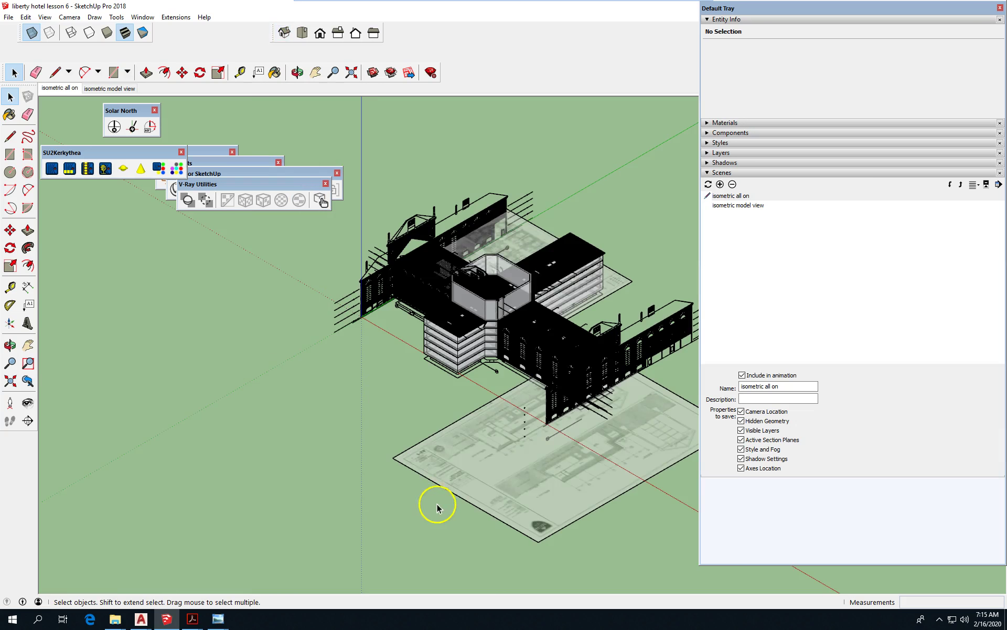
scroll(221, 454, "down", 1)
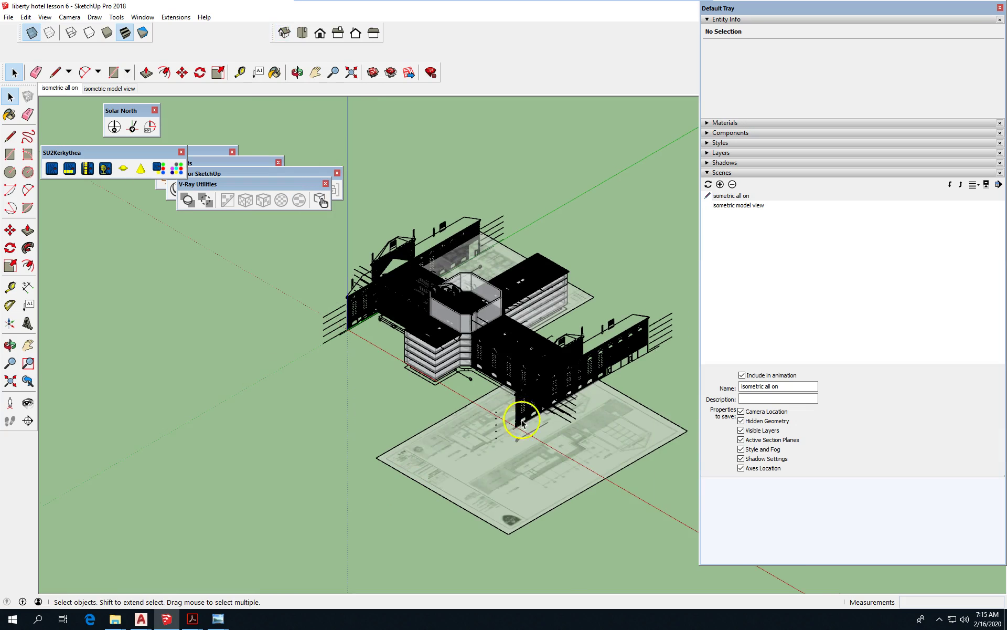
scroll(533, 416, "up", 1)
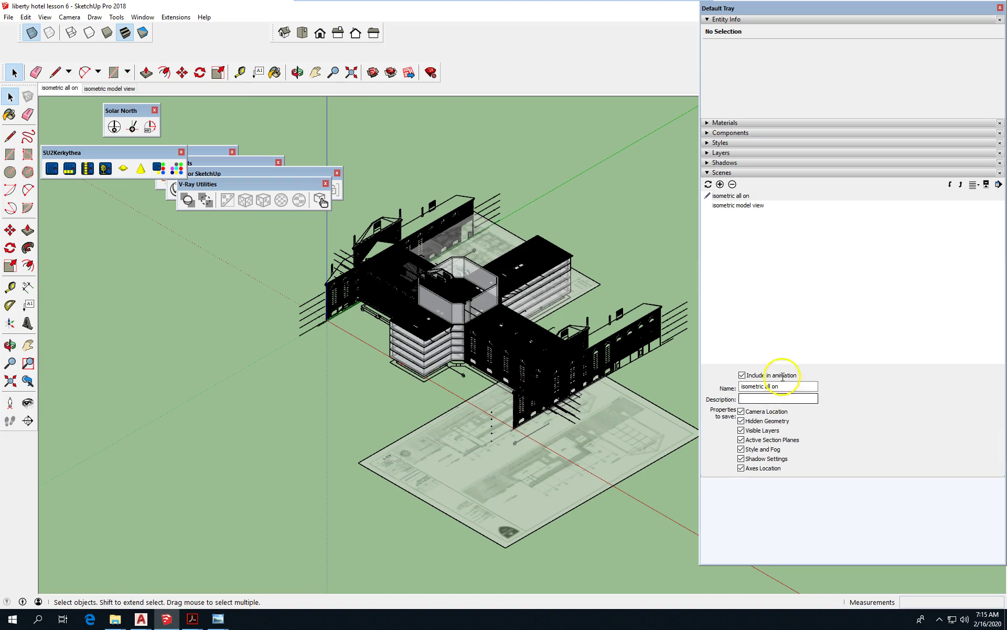
left_click(708, 184)
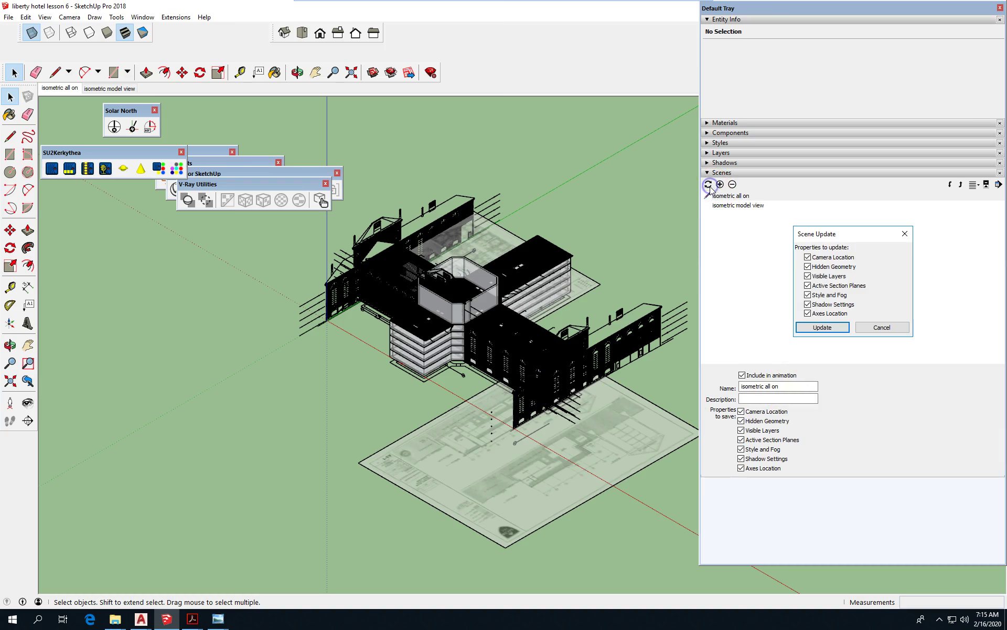
left_click(825, 328)
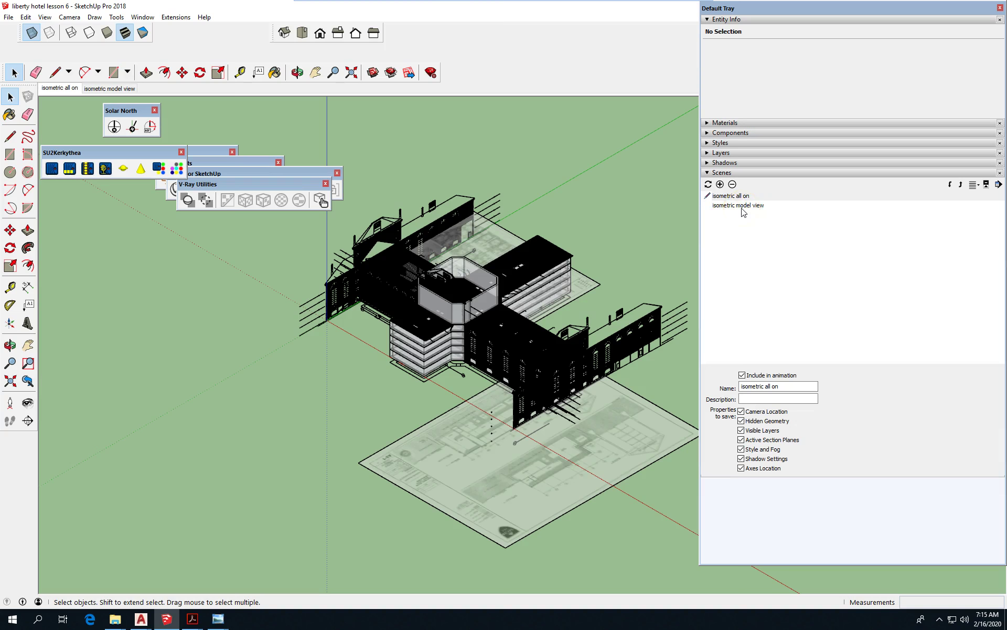
- Switch between the two scene tabs, ending on isometric model view
left_click(110, 88)
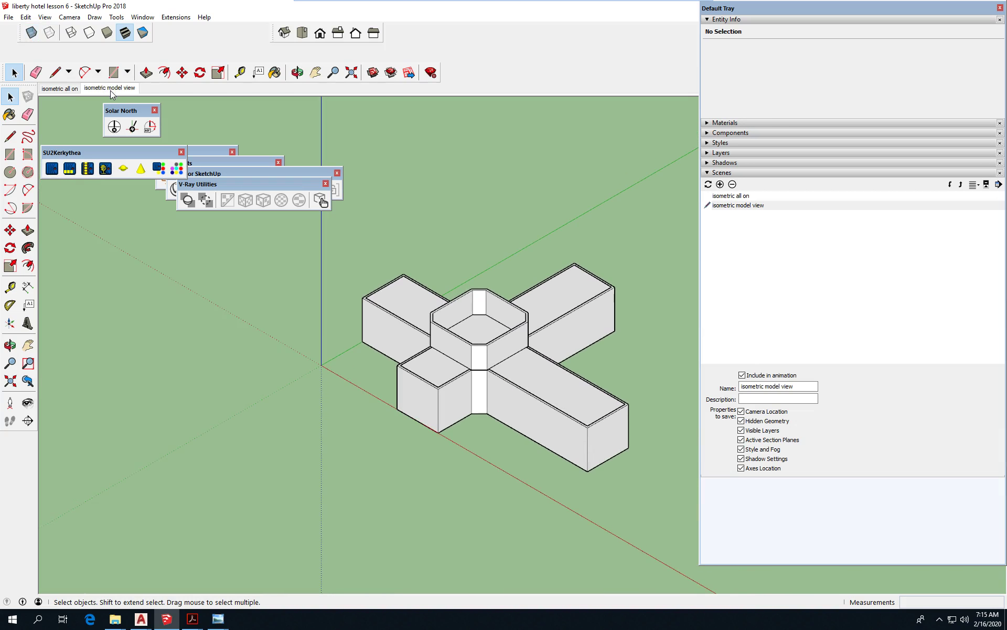
left_click(67, 88)
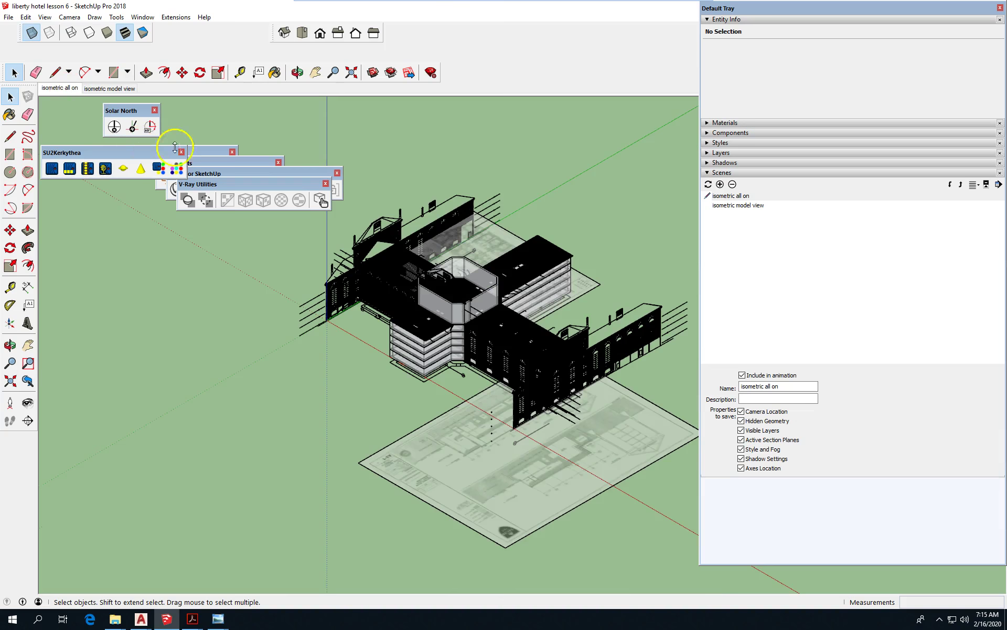
scroll(502, 418, "up", 1)
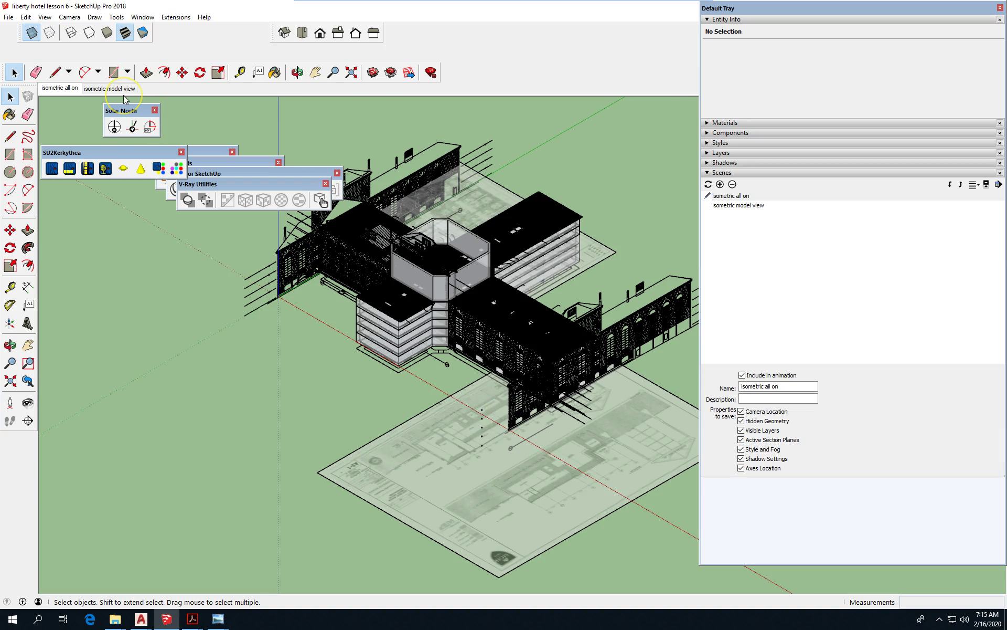
left_click(108, 88)
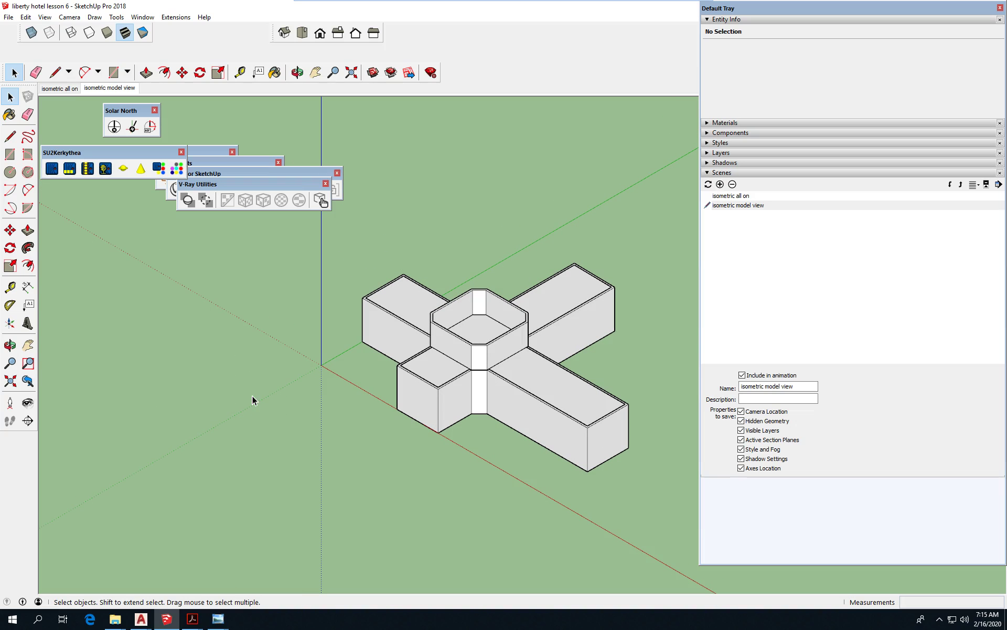
scroll(205, 360, "down", 3)
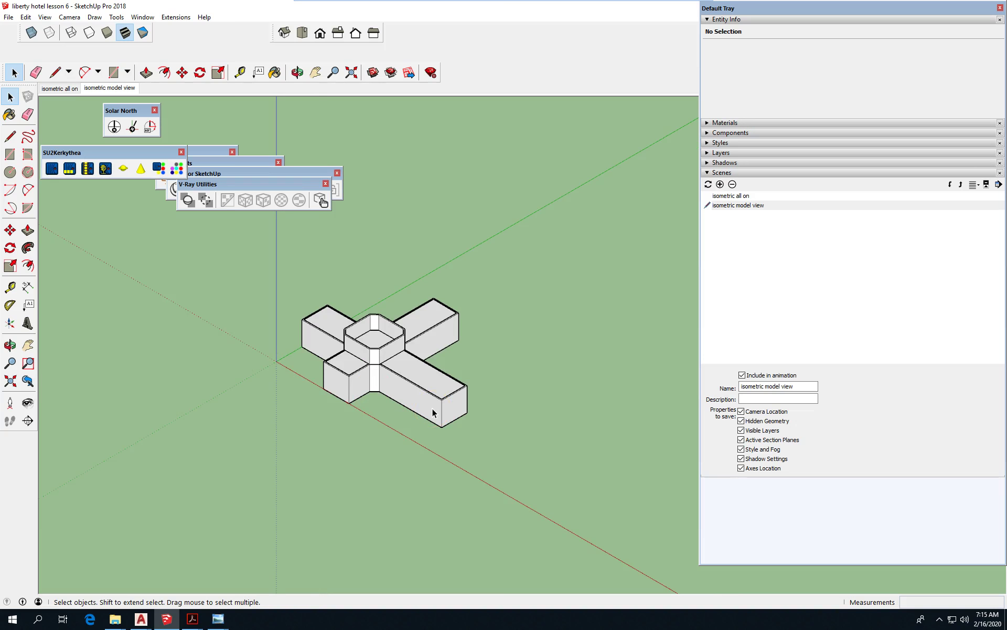
scroll(434, 413, "up", 4)
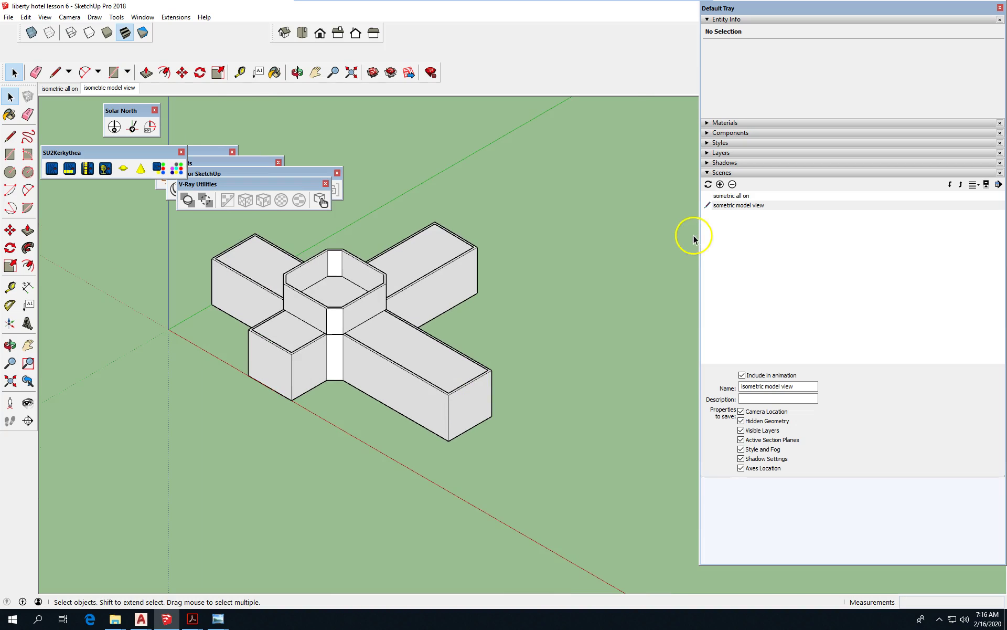
- Make the 'autocad south' layer visible, after briefly toggling autoCAD west on and off
left_click(707, 153)
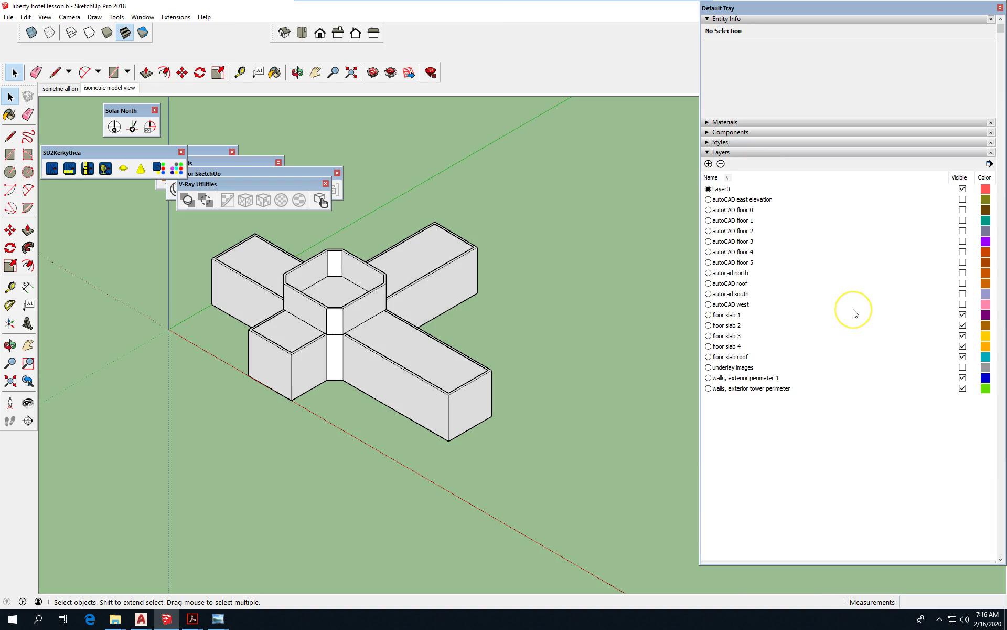
left_click(963, 304)
left_click(962, 304)
left_click(963, 294)
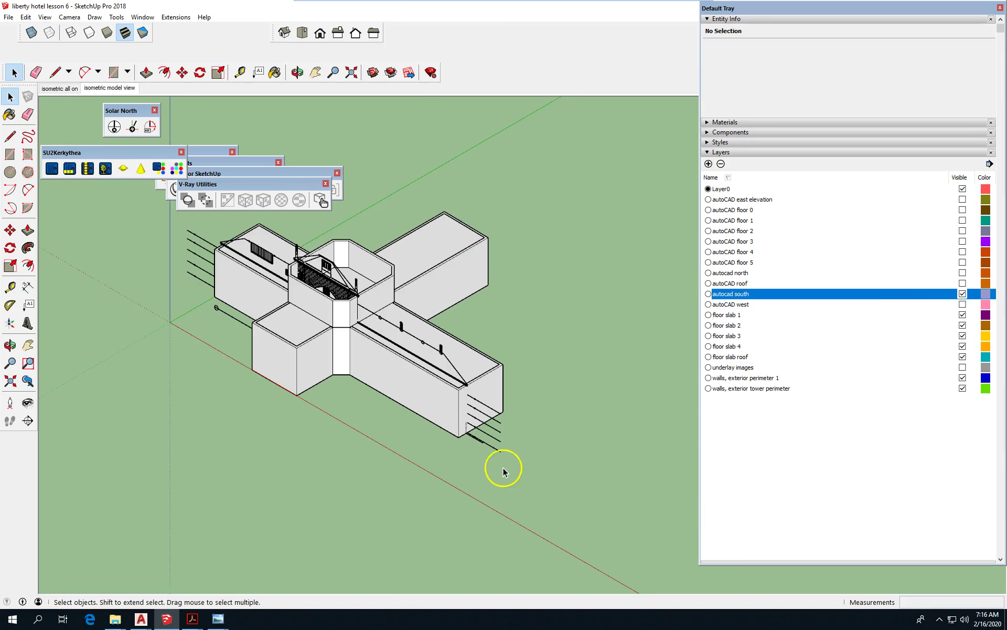
scroll(503, 467, "up", 5)
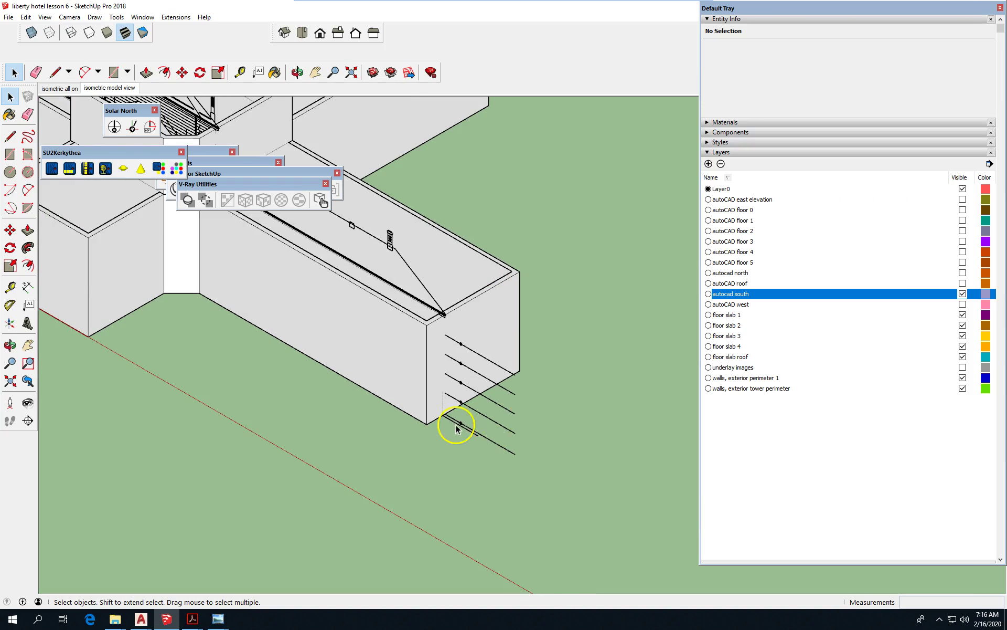
scroll(541, 394, "down", 1)
scroll(540, 394, "down", 1)
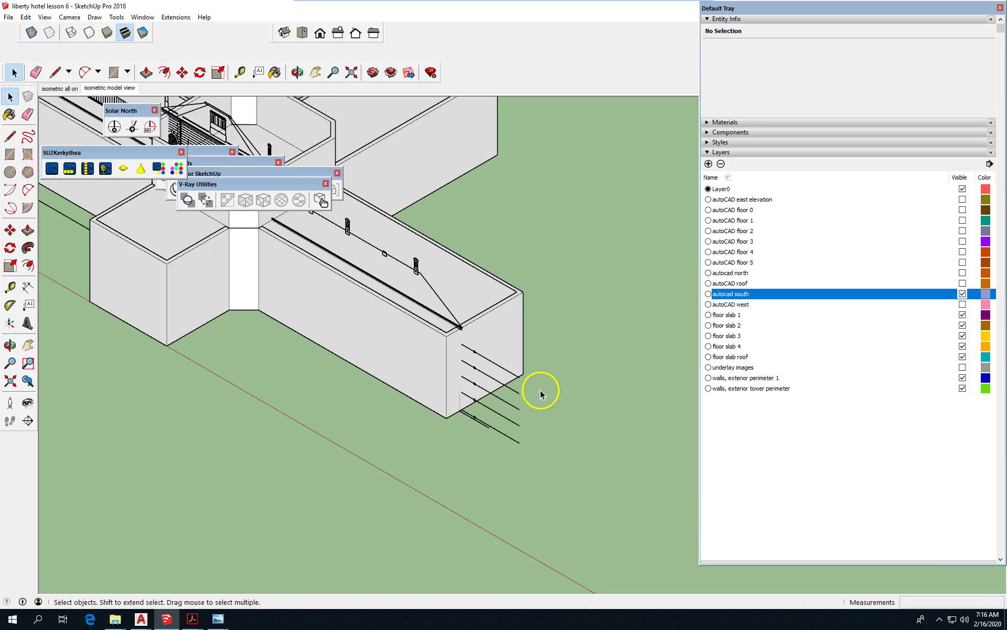
scroll(556, 393, "down", 1)
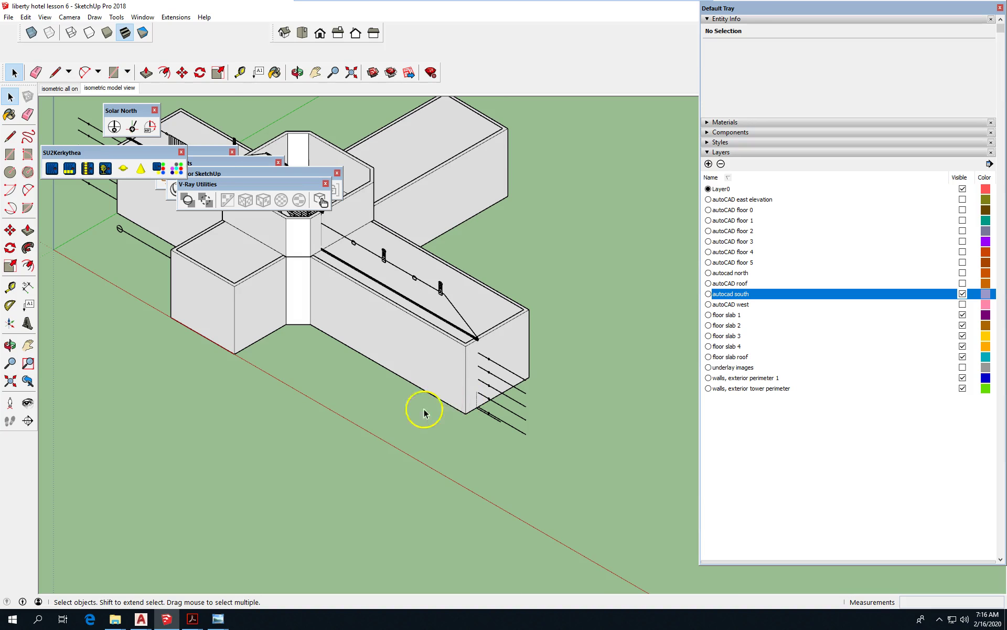
scroll(499, 412, "up", 3)
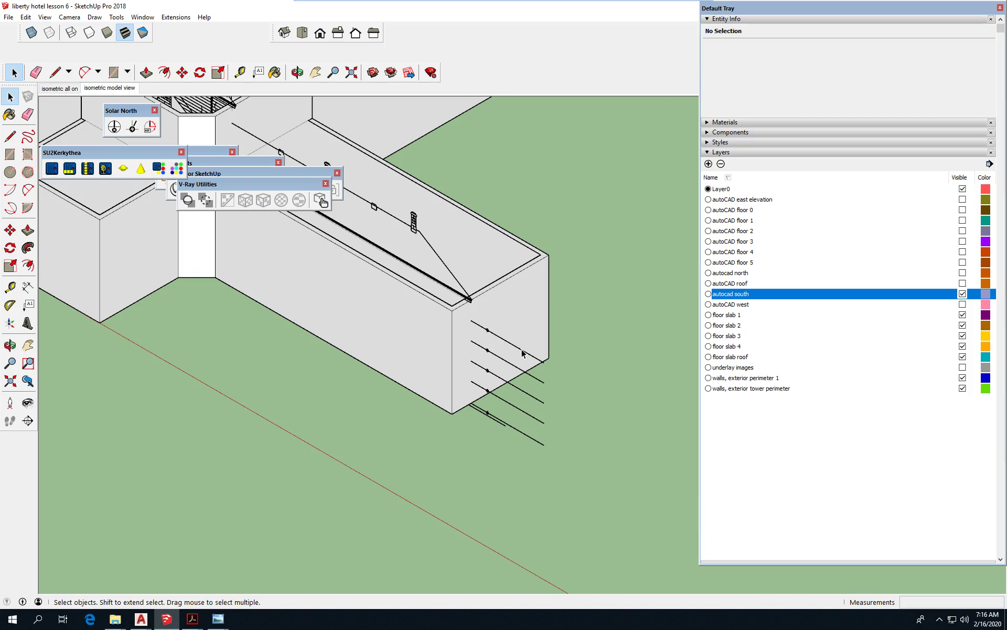
scroll(586, 373, "down", 3)
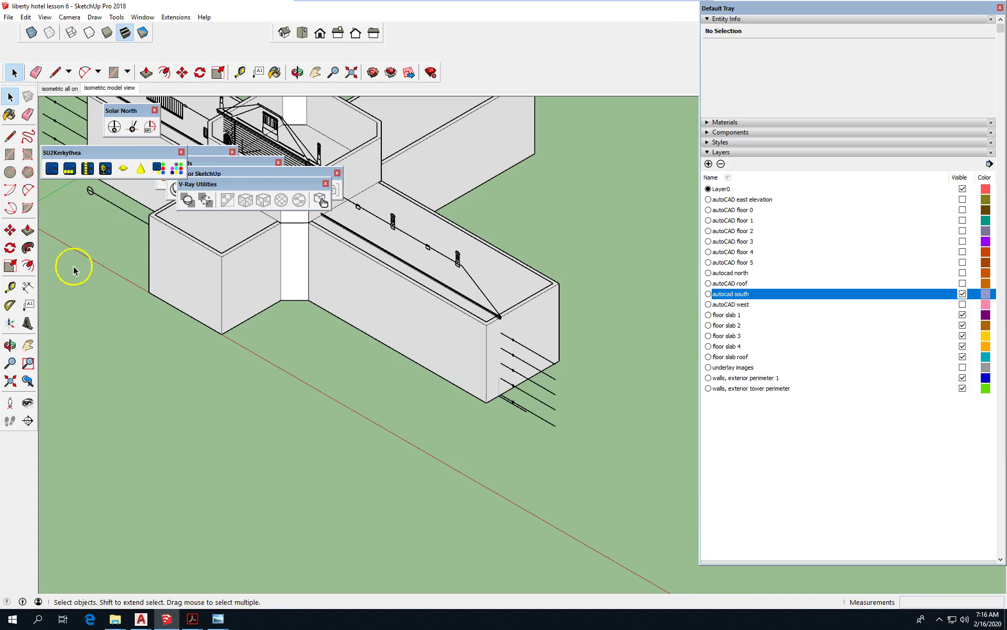
scroll(166, 311, "down", 2)
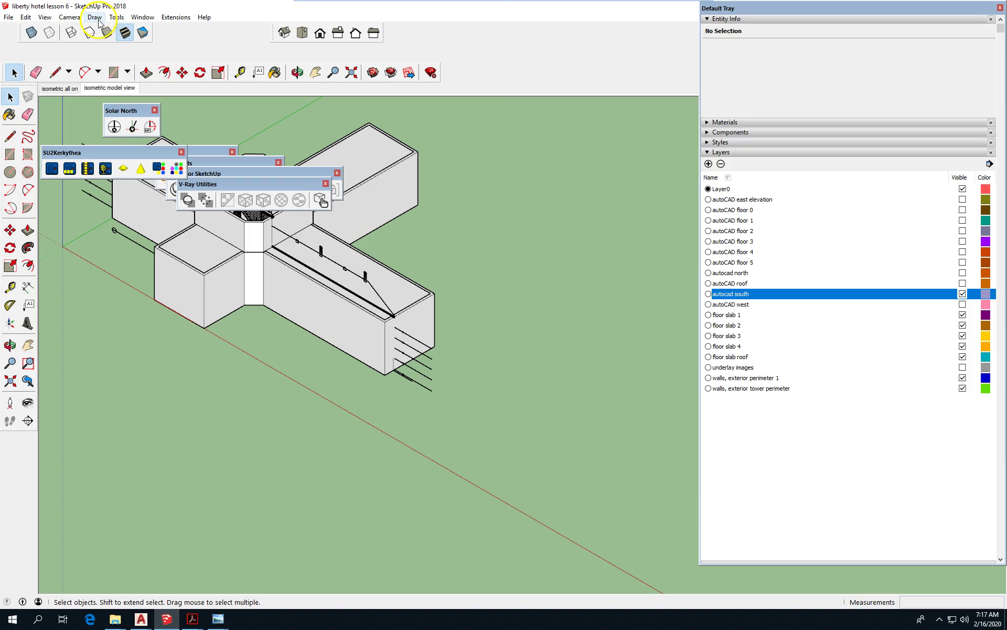
- Place a section plane flat on the ground at building level and select it
left_click(116, 17)
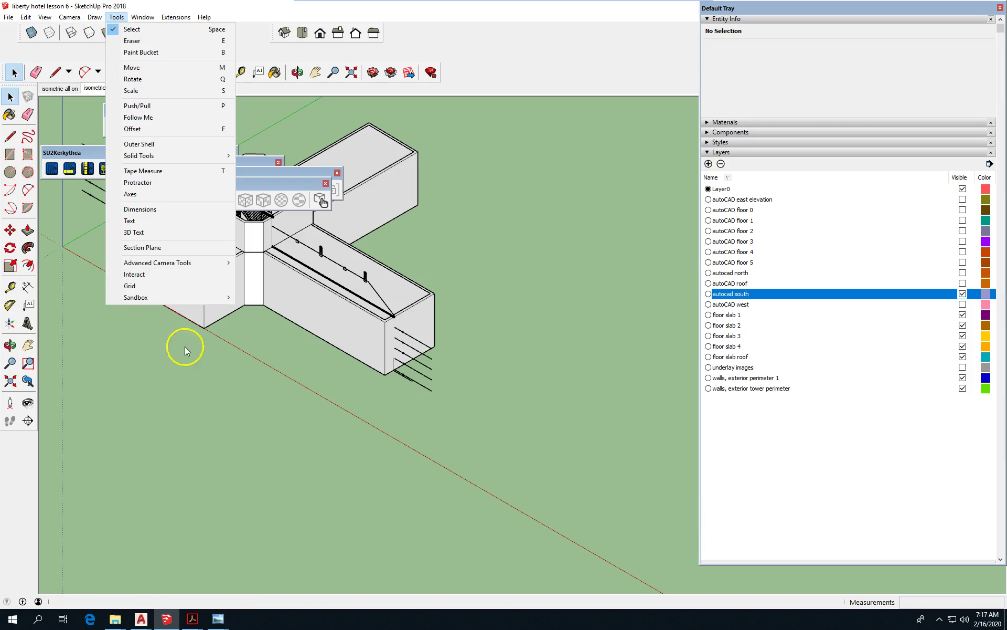
mouse_move(204, 298)
left_click(152, 247)
scroll(396, 389, "down", 3)
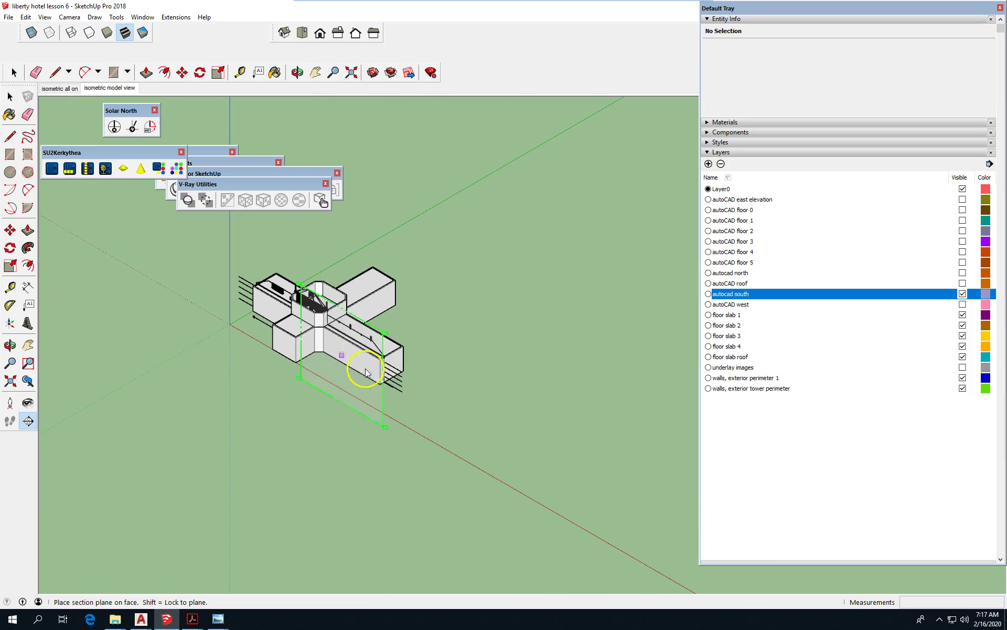
left_click(502, 335)
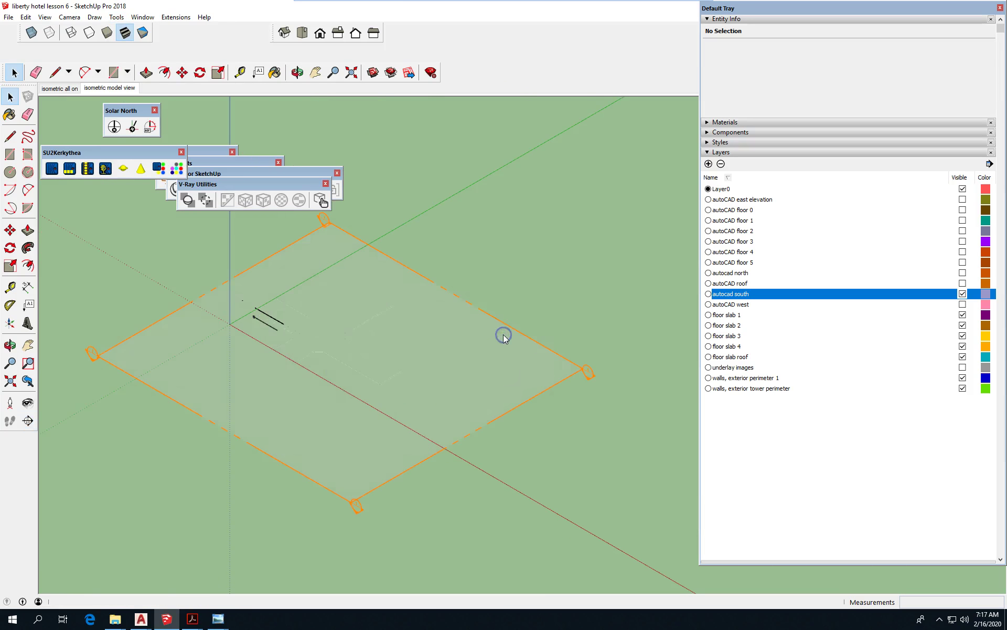
scroll(149, 347, "up", 1)
scroll(351, 355, "up", 2)
scroll(117, 346, "down", 3)
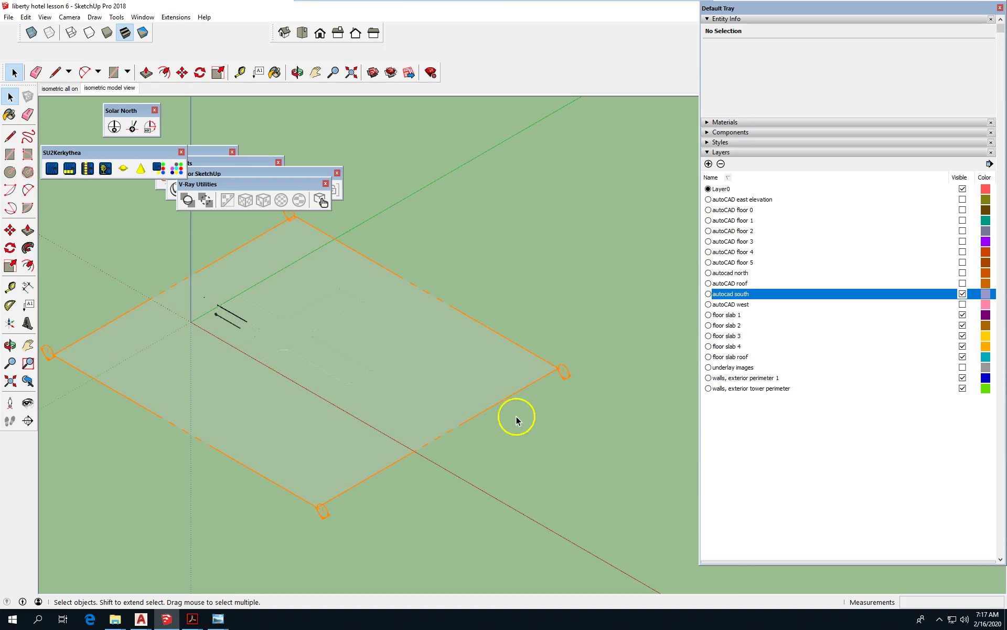
left_click(492, 410)
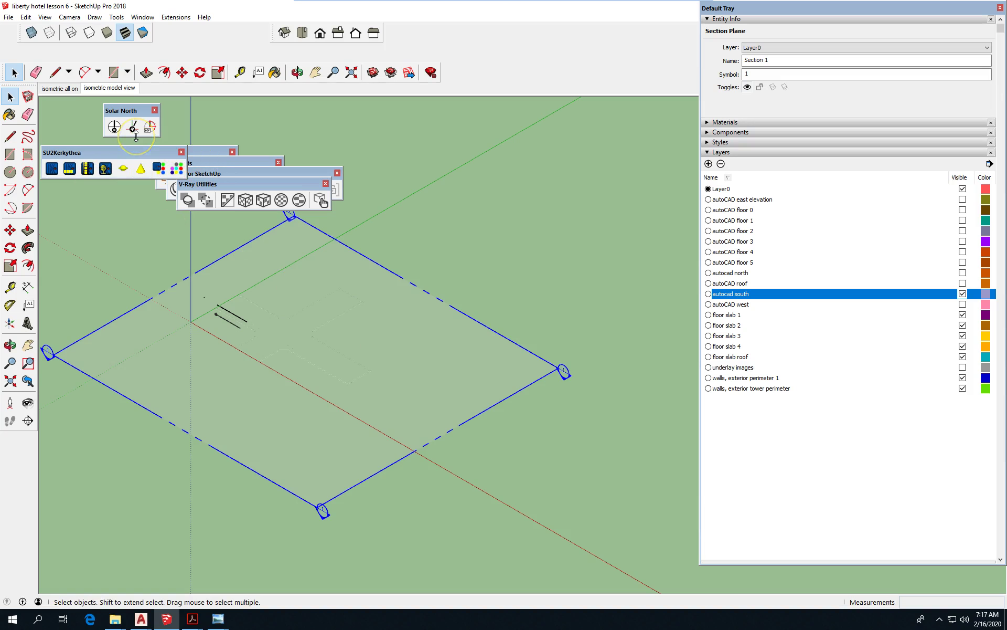
- Copy the section plane 12' up the blue axis, arrayed 5x into stacked planes
left_click(181, 72)
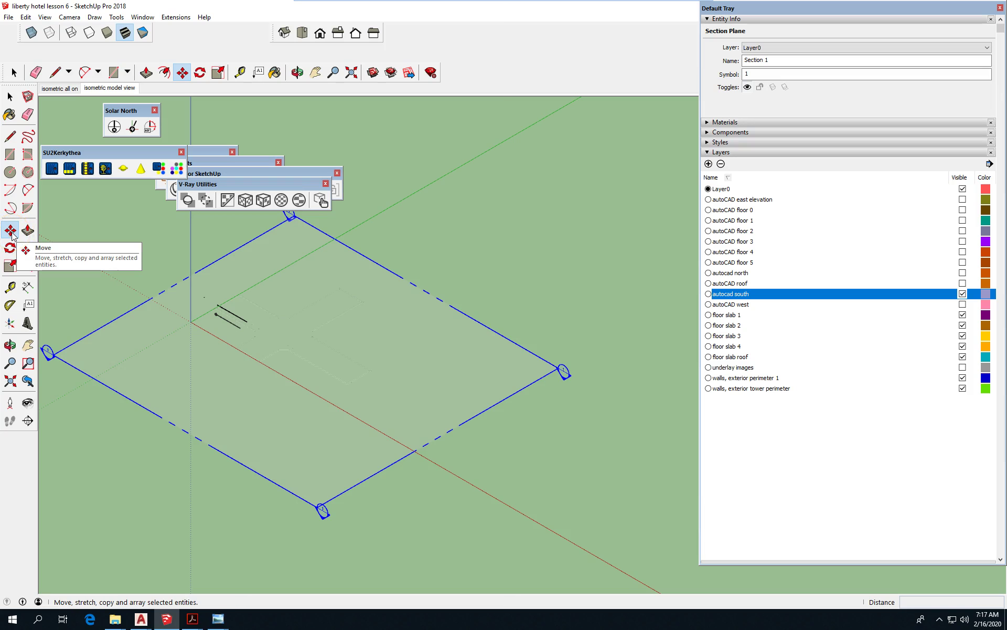
left_click(527, 475)
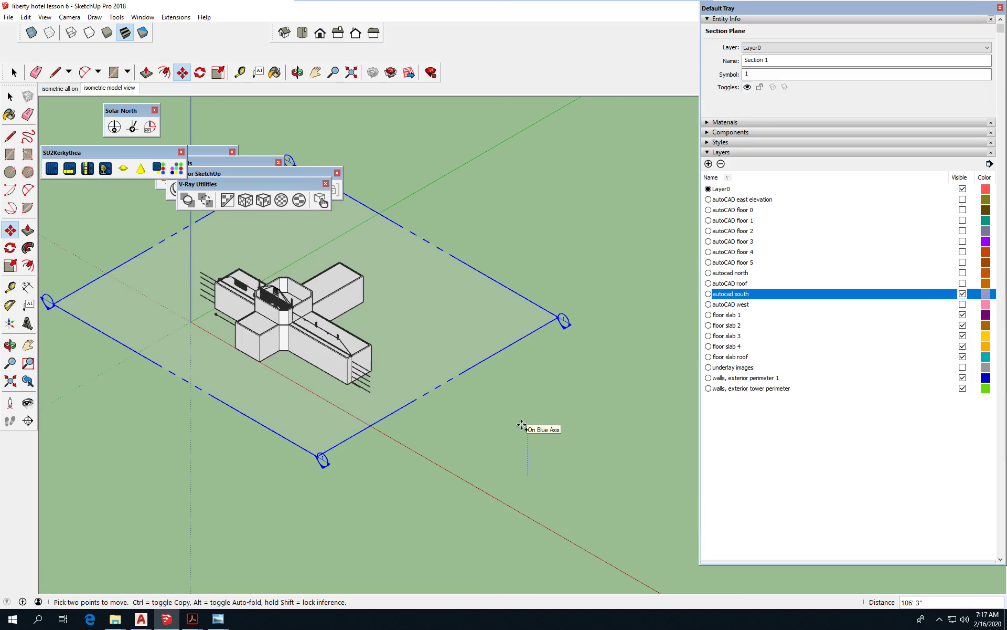
key("ctrl")
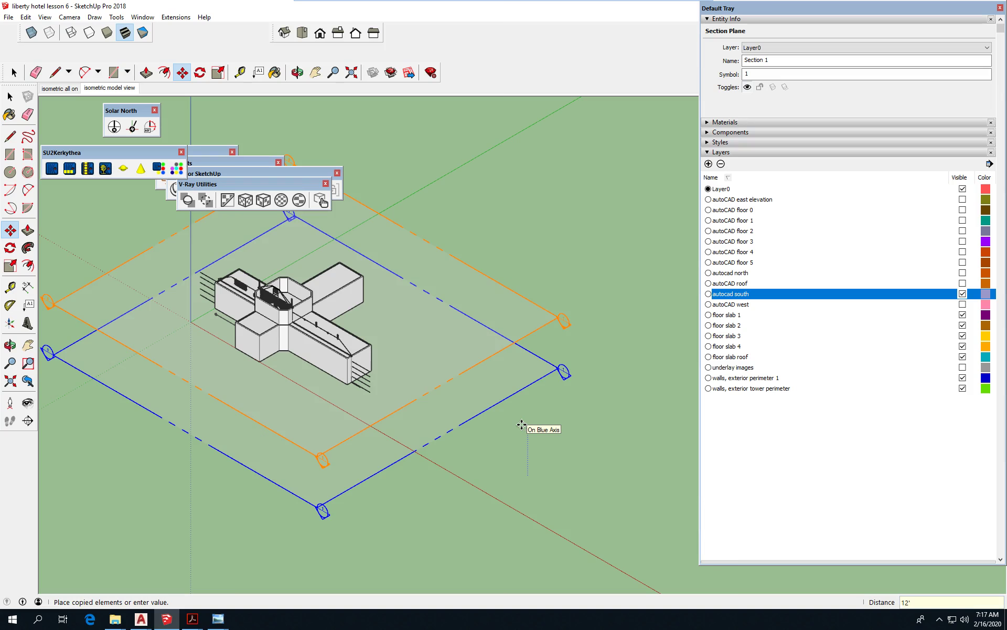
key("Return")
type("5")
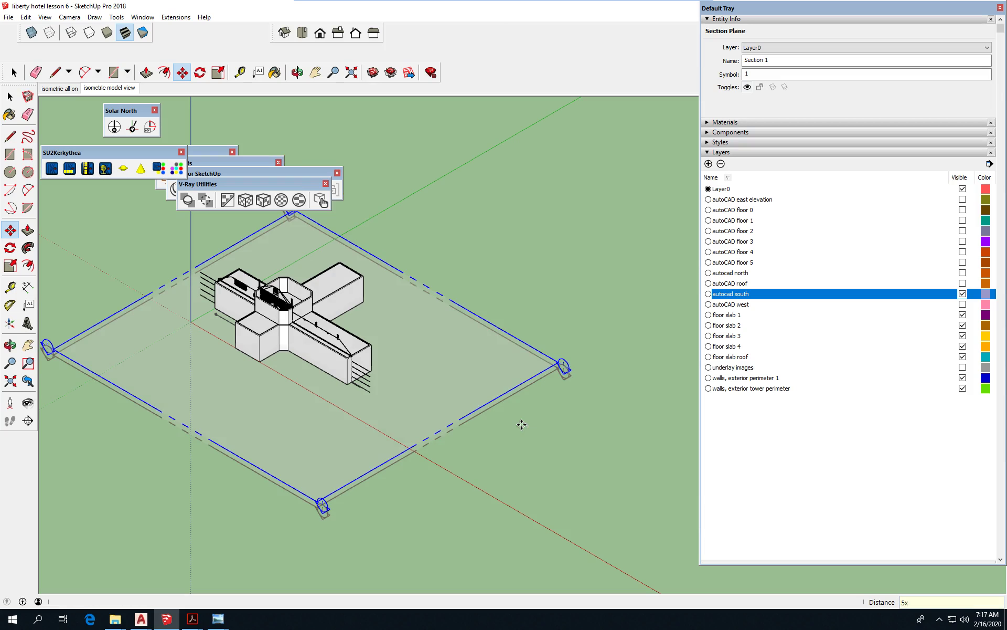
type("x")
key("Return")
scroll(526, 426, "down", 2)
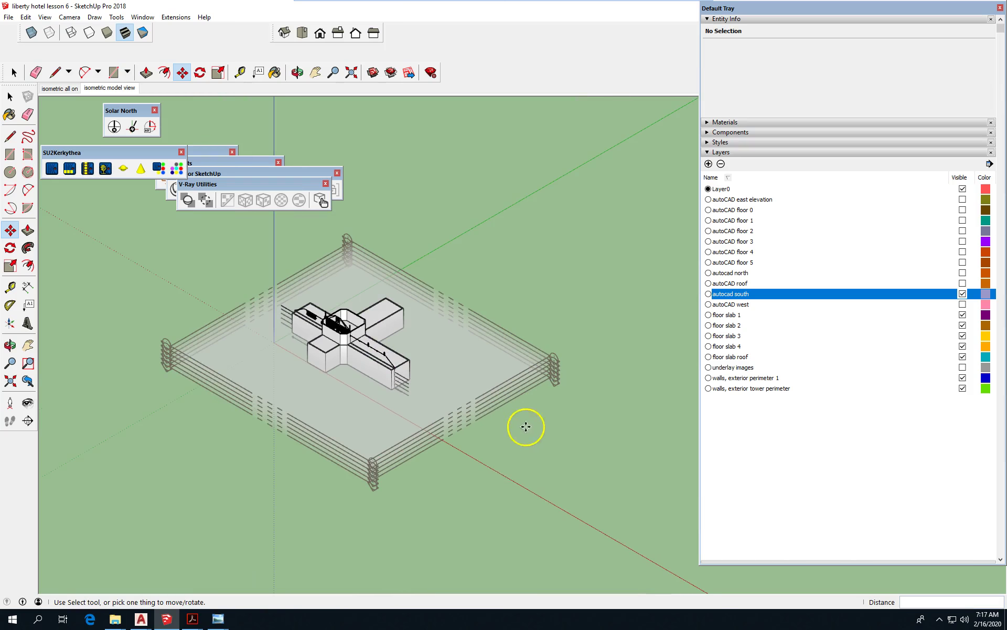
middle_click_drag(367, 540, 413, 434)
scroll(446, 477, "up", 3)
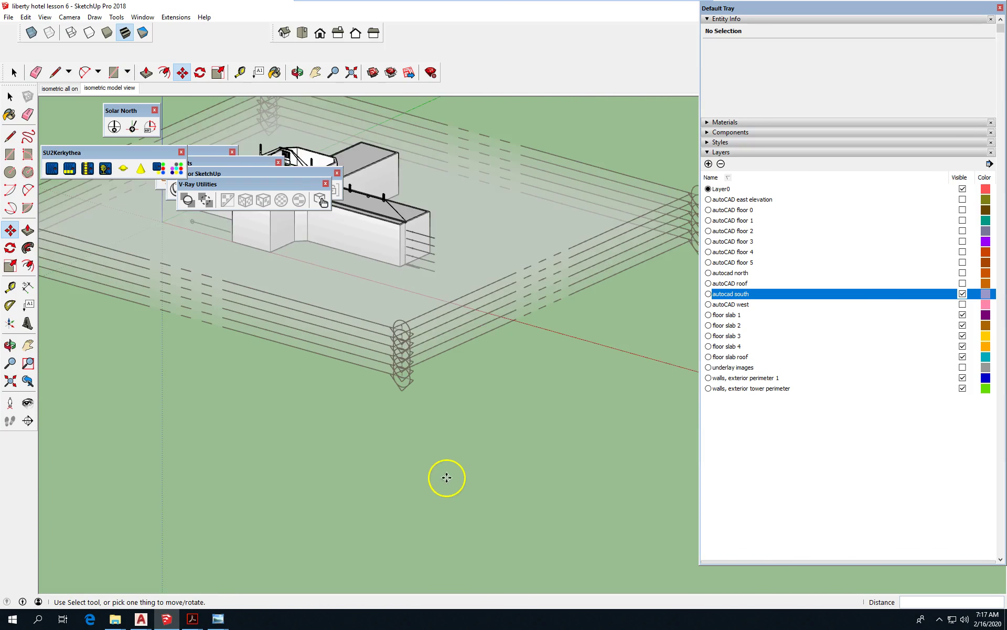
scroll(447, 477, "down", 3)
left_click(12, 97)
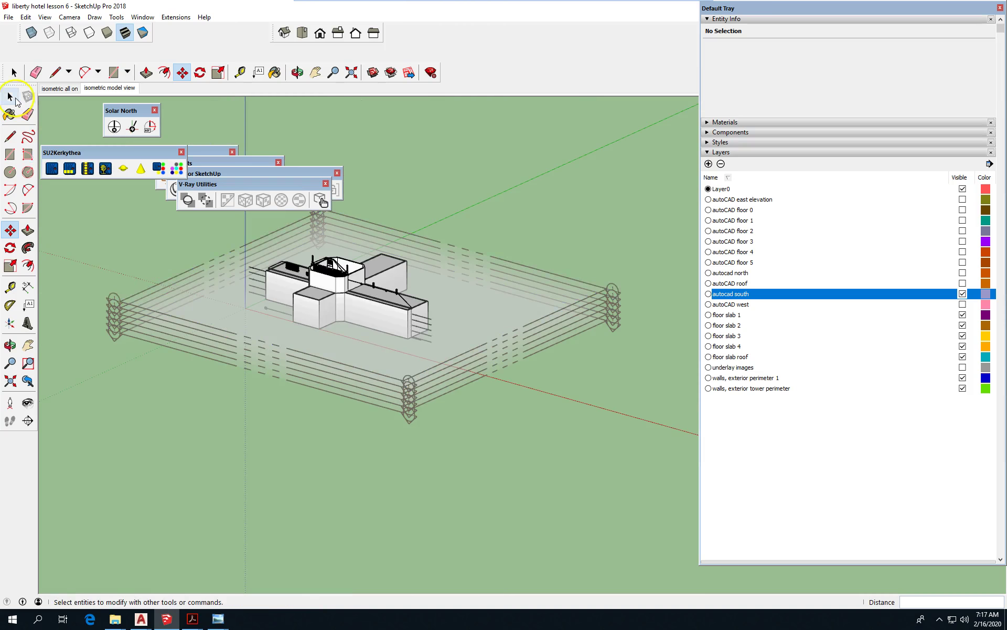
- Set the outer section plane as the Active Cut through the hotel massing
left_click(469, 385)
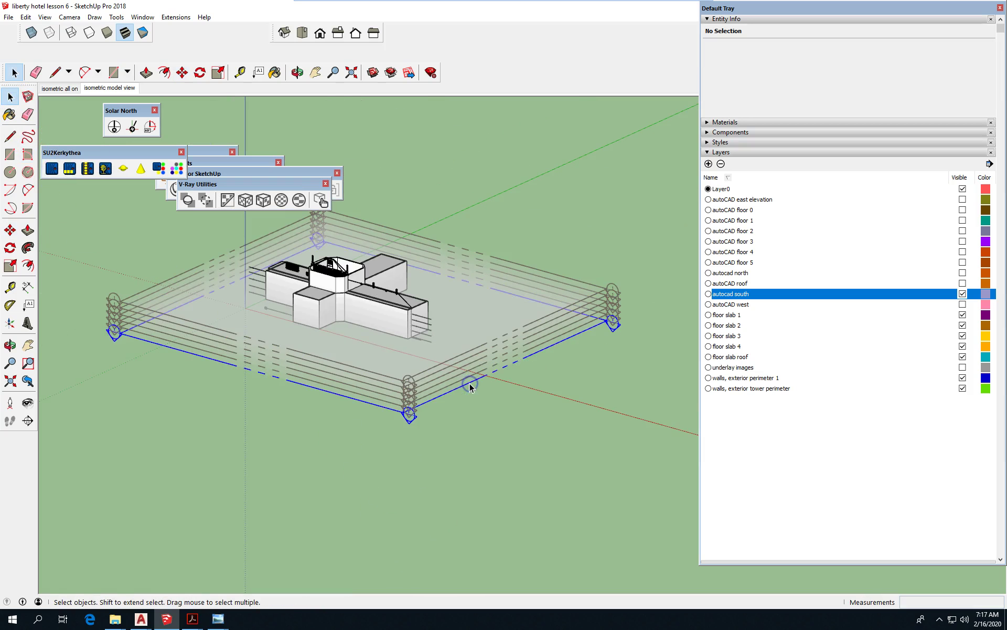
right_click(467, 379)
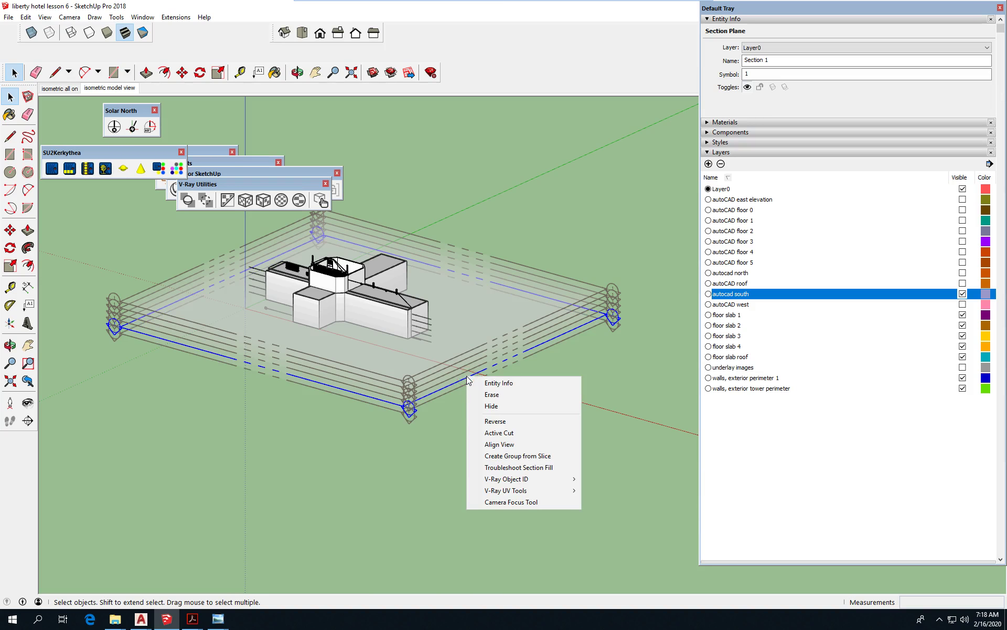
left_click(513, 433)
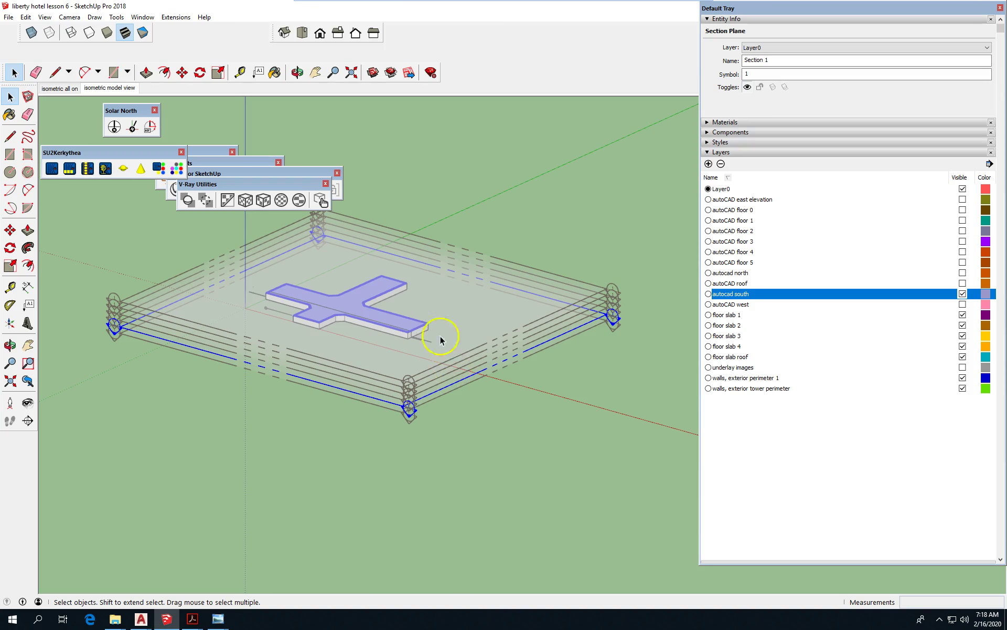
scroll(341, 333, "up", 4)
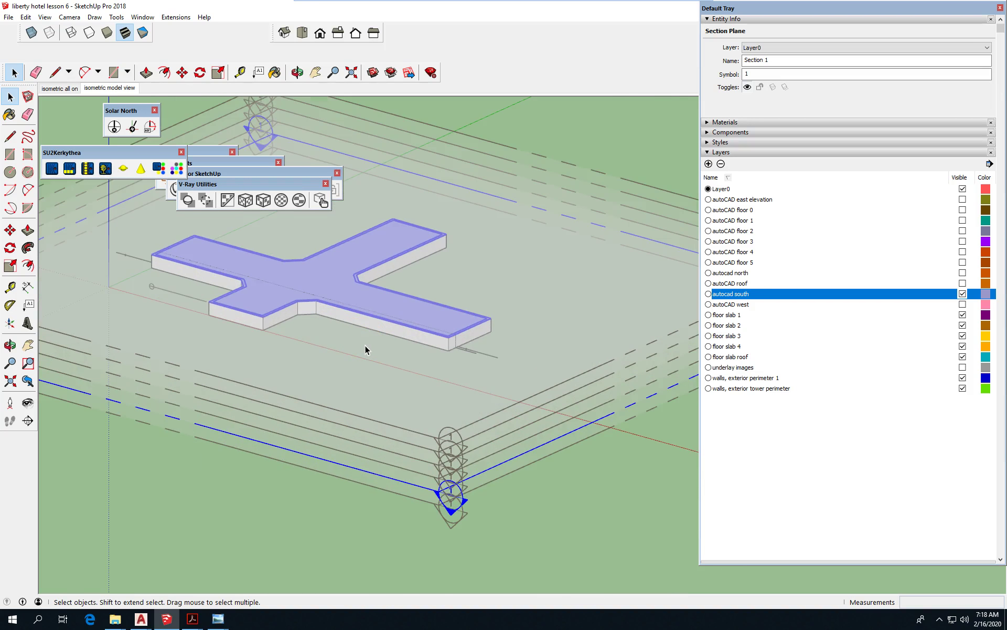
scroll(366, 350, "down", 2)
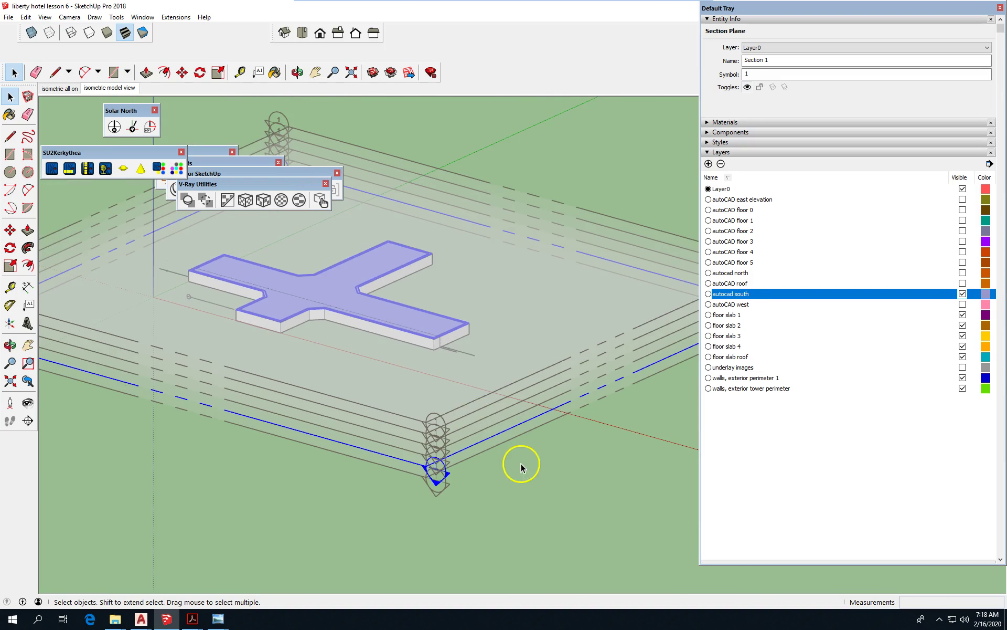
- Move the active section plane up to a new cut height
left_click(9, 229)
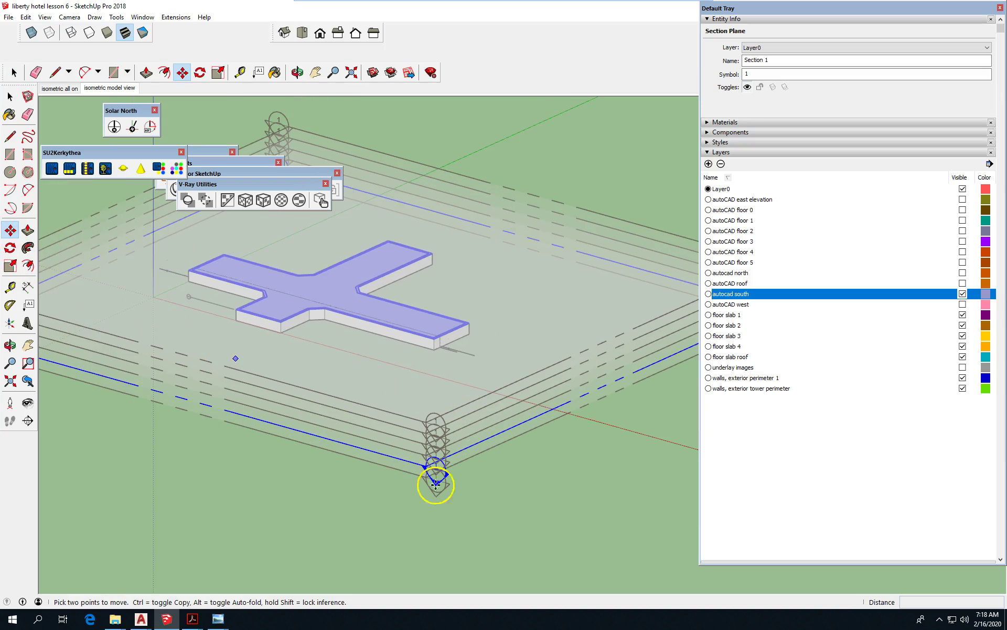
left_click(507, 487)
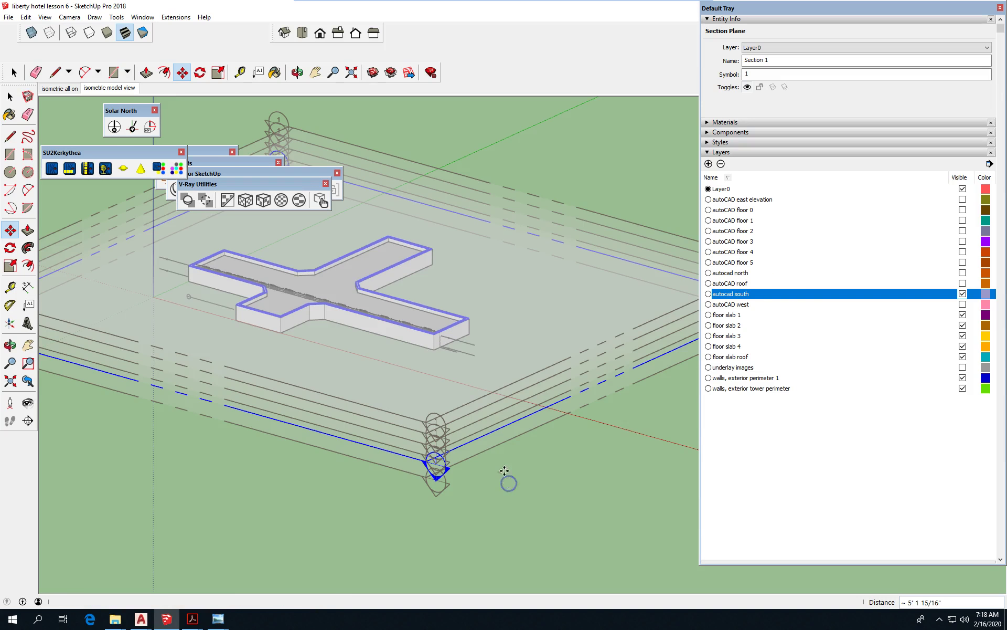
left_click(465, 322)
scroll(409, 314, "up", 5)
scroll(417, 326, "up", 3)
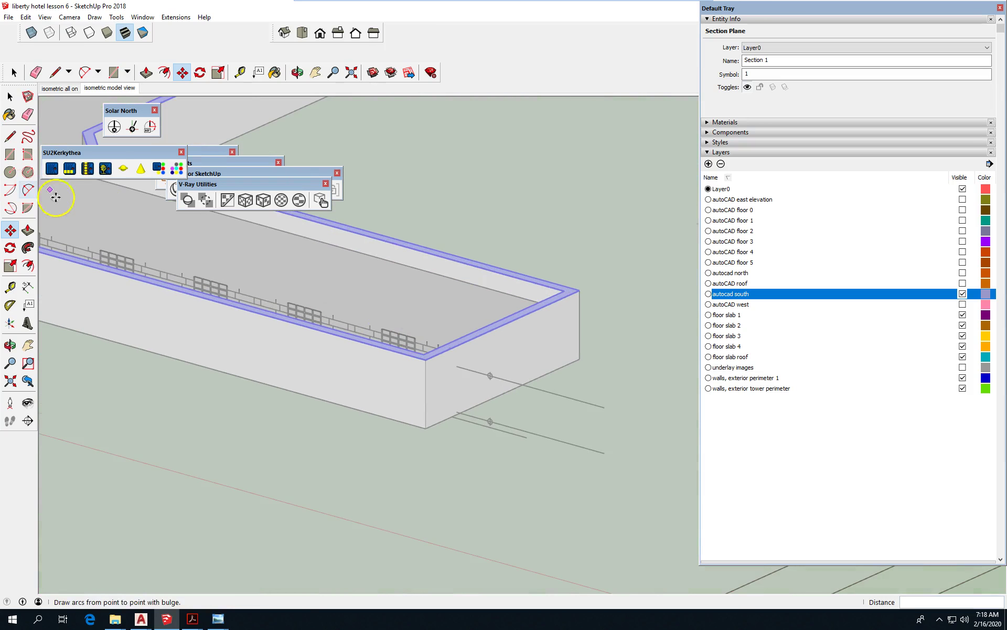
- Measure the wall height from its top corner with the Tape Measure
left_click(10, 287)
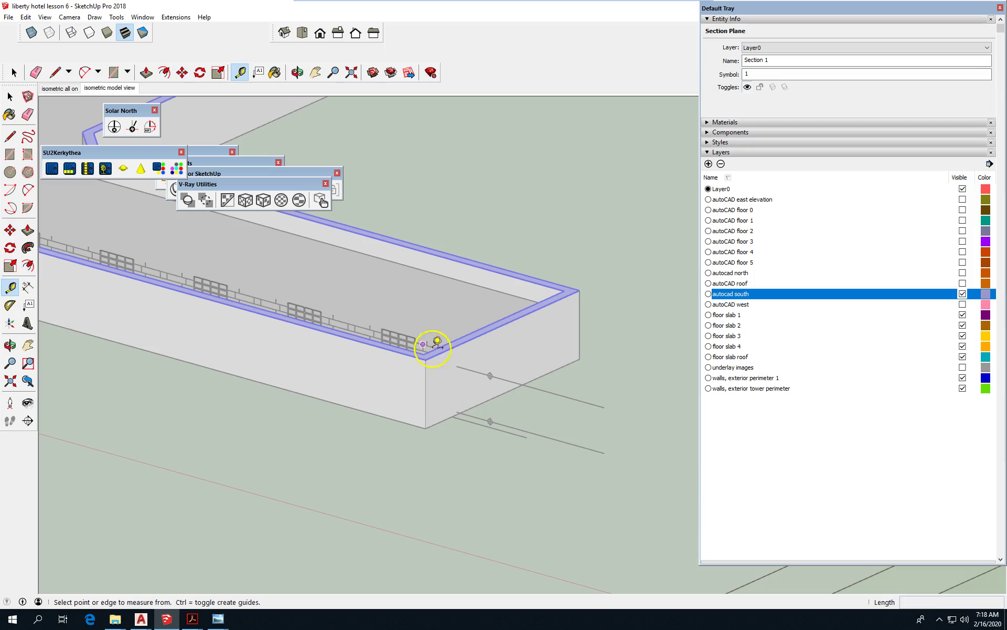
left_click(457, 366)
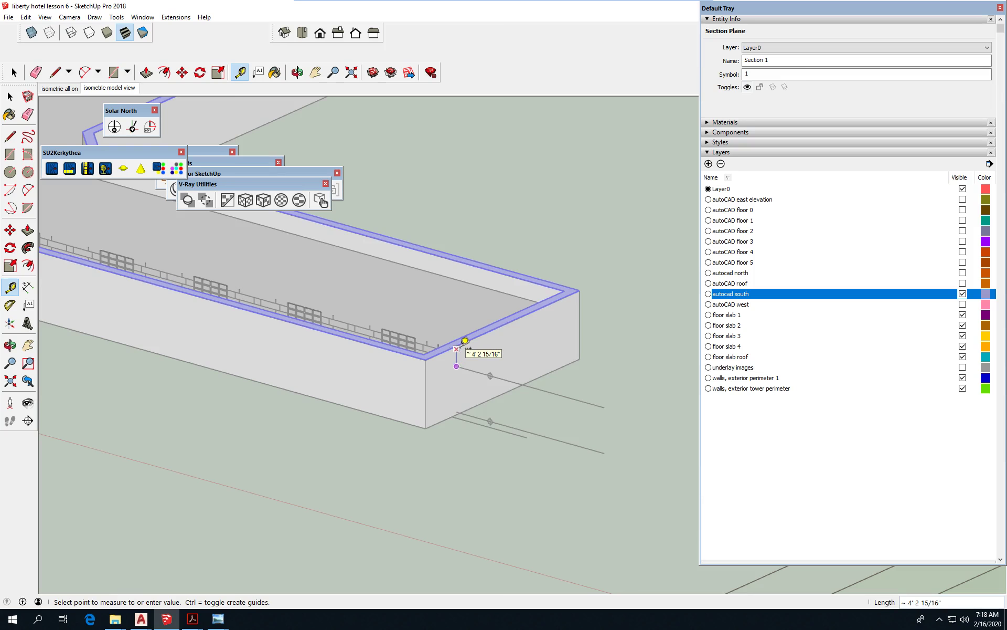
left_click(10, 96)
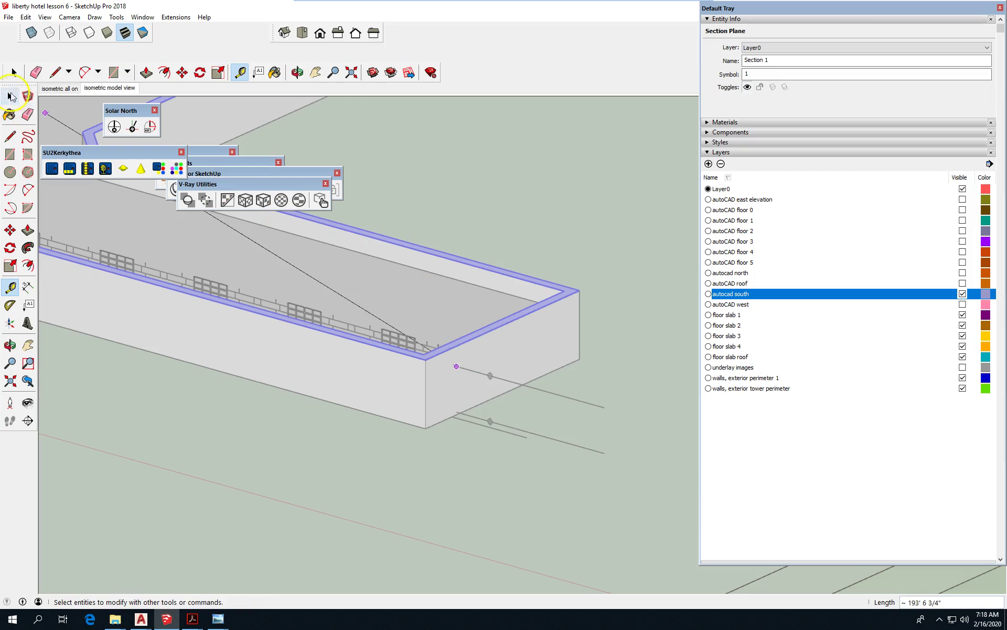
scroll(341, 310, "down", 5)
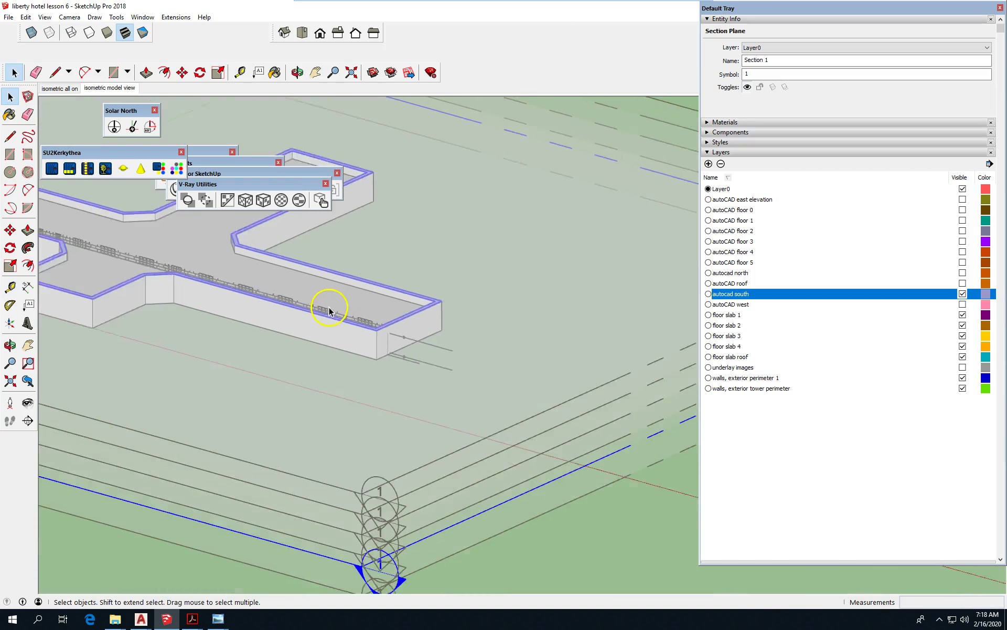
- Align the view to the selected section plane for a top-down plan
scroll(328, 306, "down", 3)
left_click(454, 475)
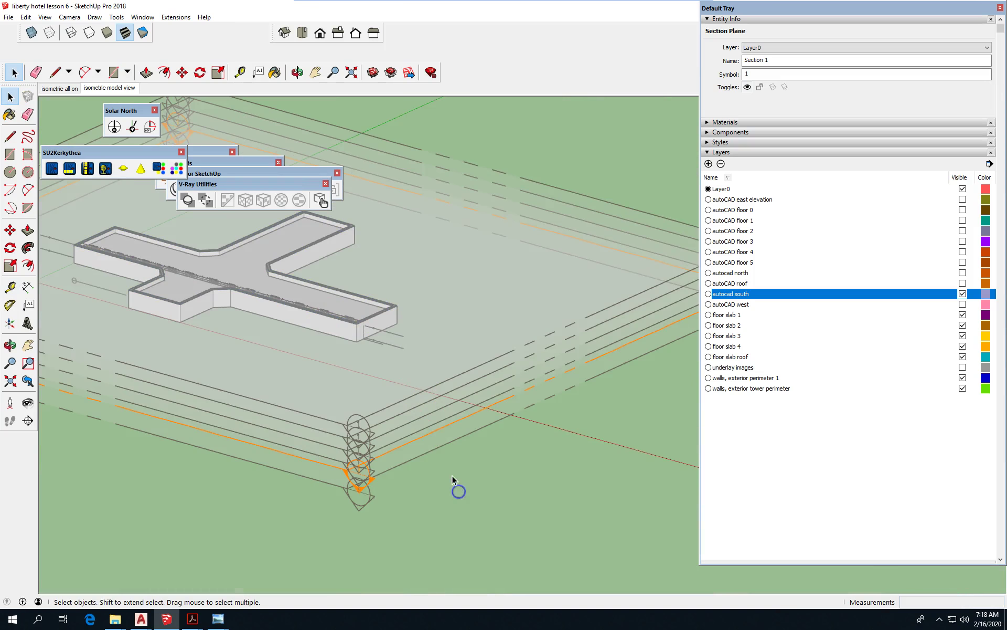
left_click(442, 431)
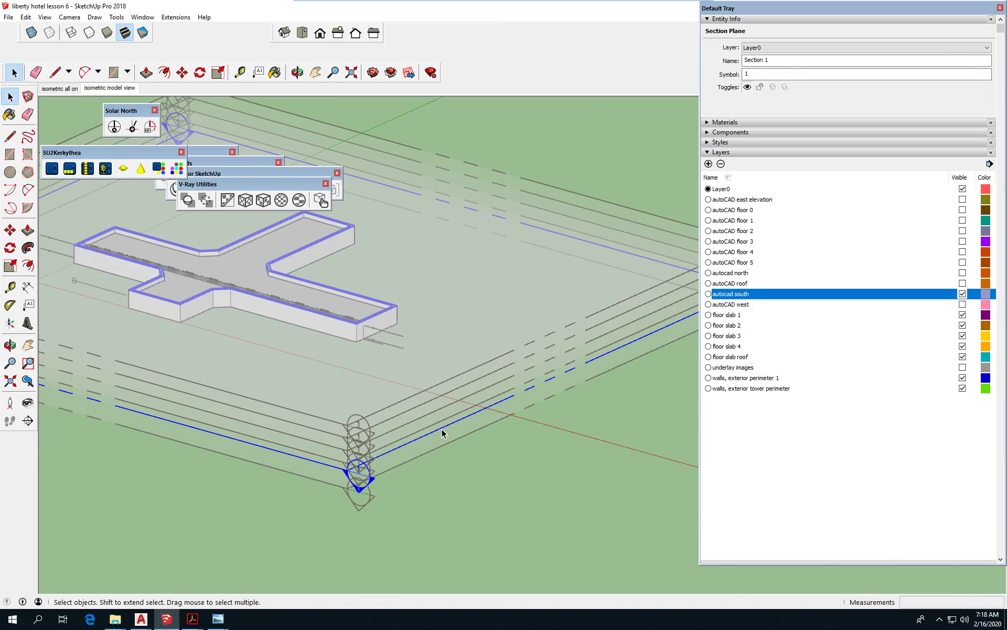
right_click(443, 432)
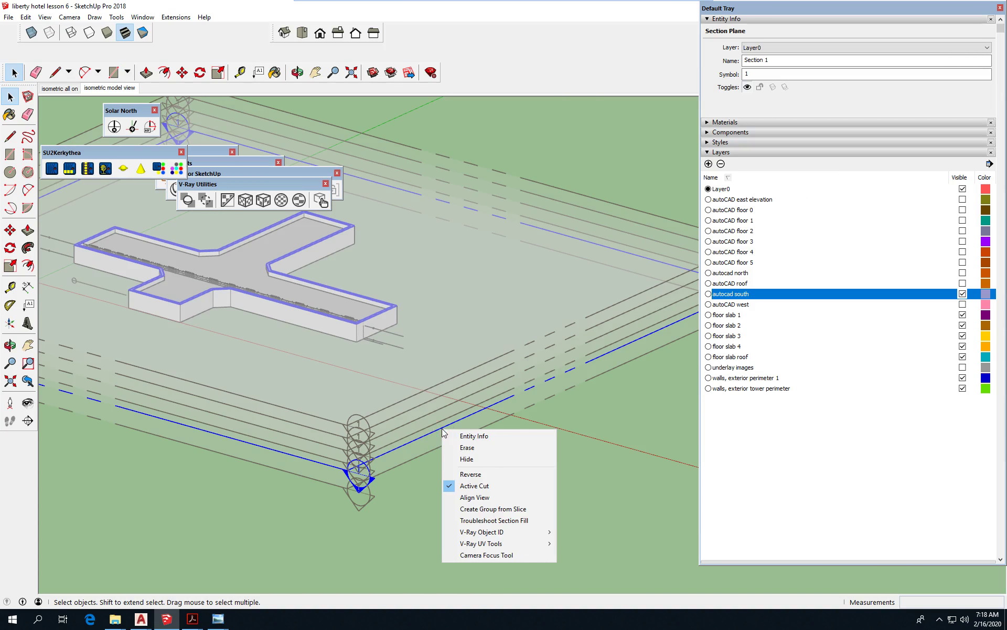
left_click(478, 497)
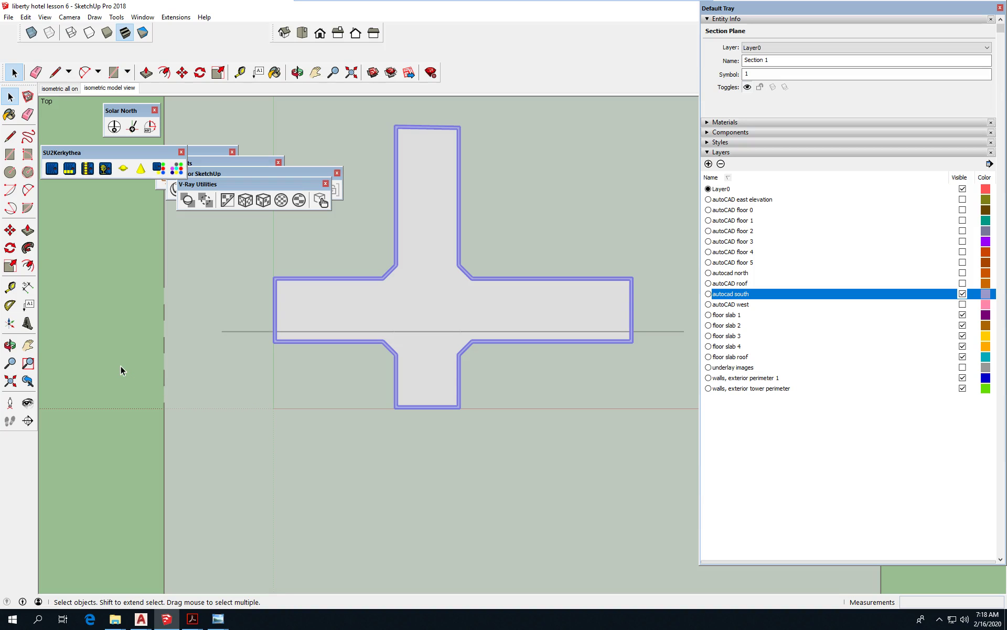
- Turn off Section Fill and Section Planes display in the View menu
scroll(105, 362, "down", 2)
scroll(396, 375, "up", 3)
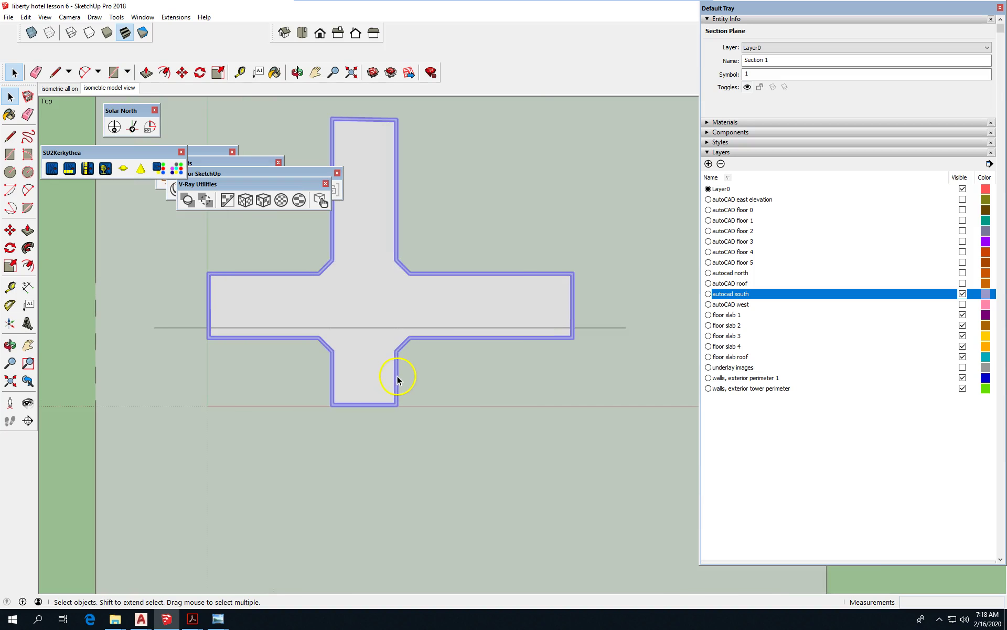
left_click(25, 17)
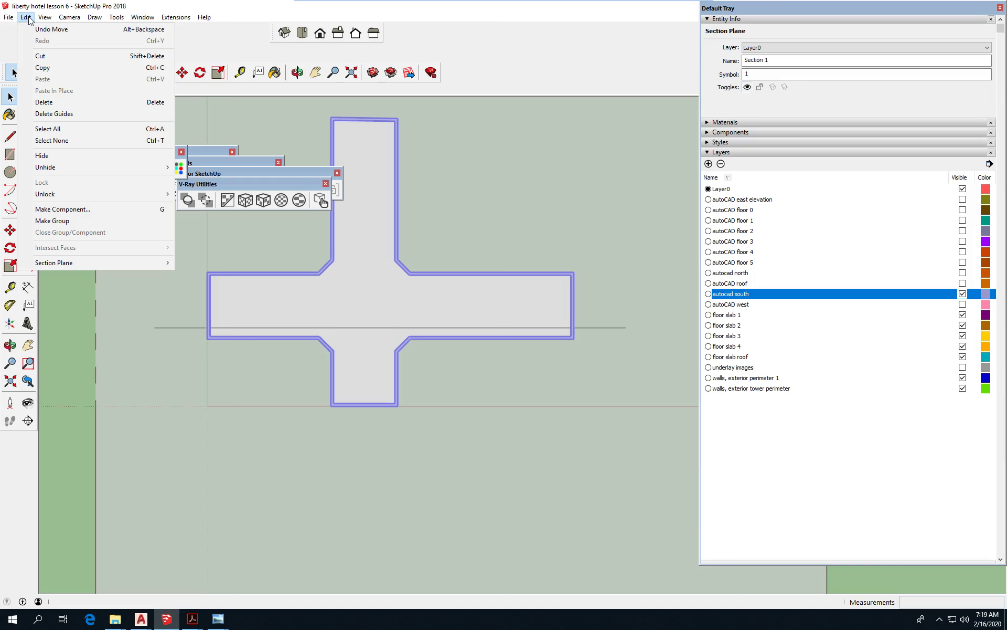
mouse_move(39, 19)
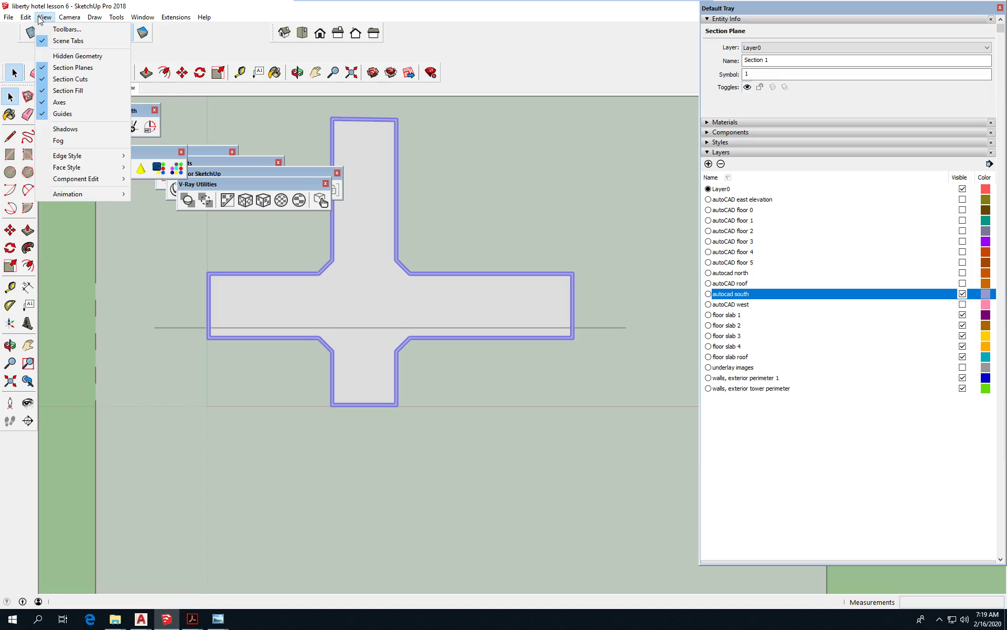
left_click(96, 90)
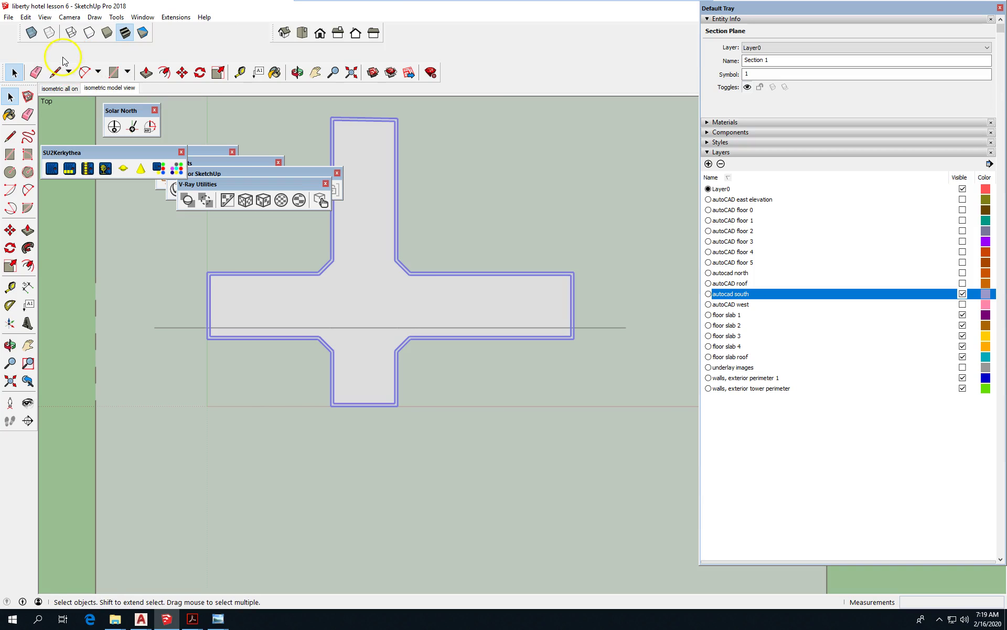
left_click(45, 17)
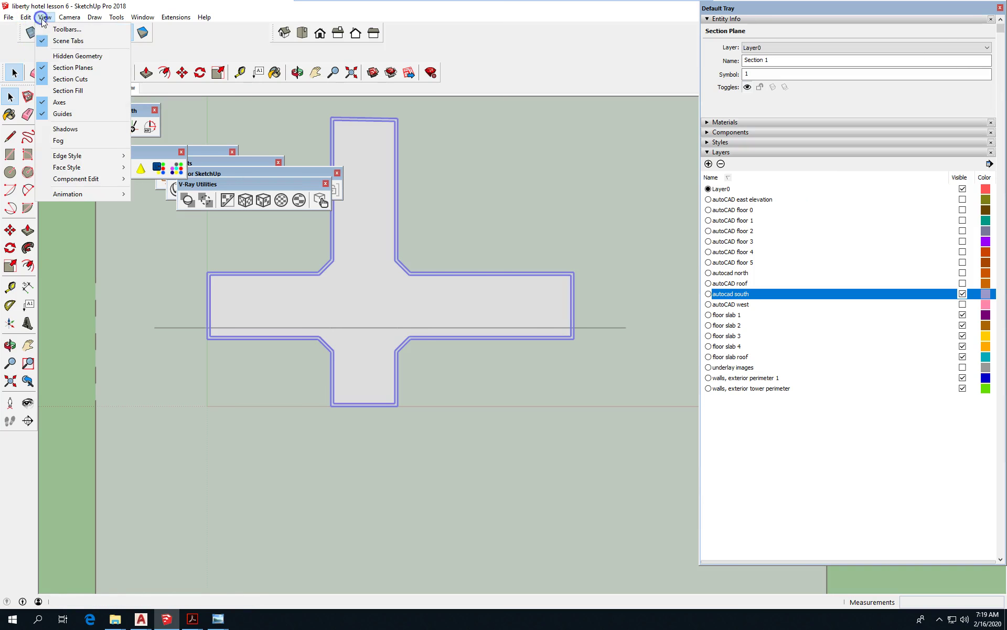
left_click(78, 67)
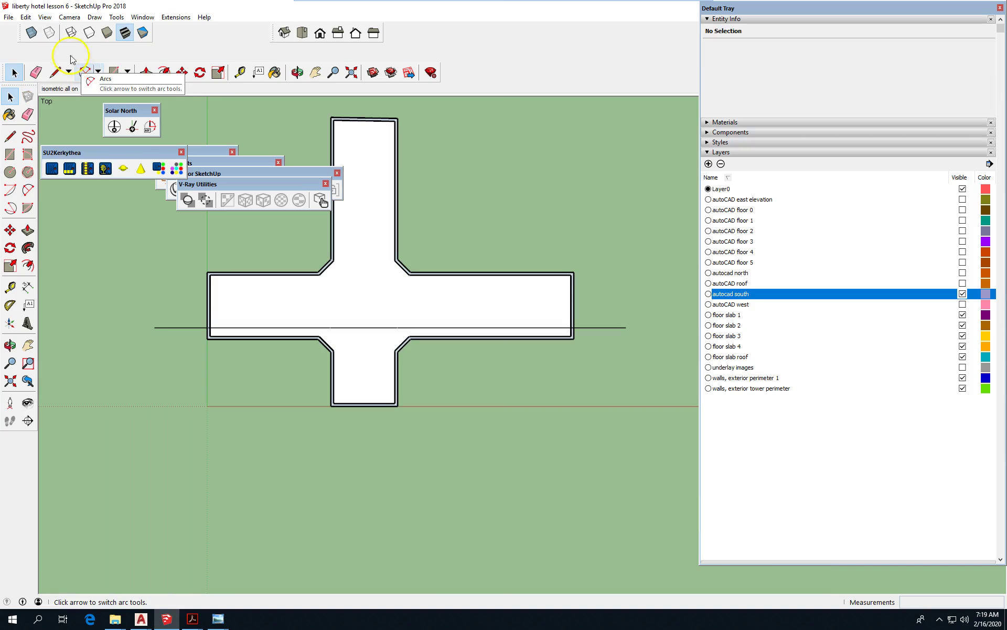
left_click(45, 16)
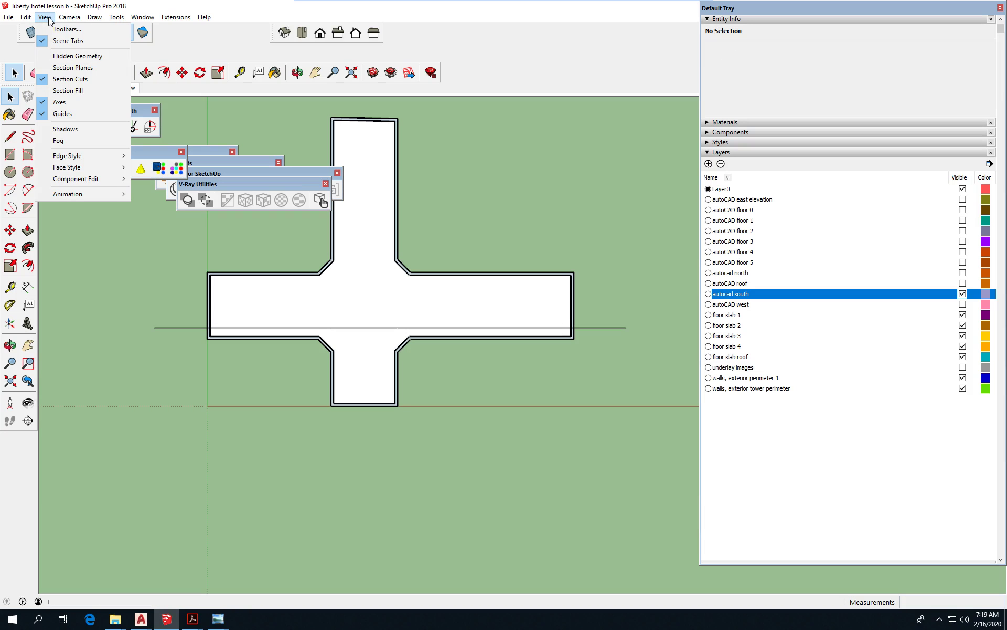
- Show the Default Tray with Layers collapsed and Scenes expanded
left_click(143, 17)
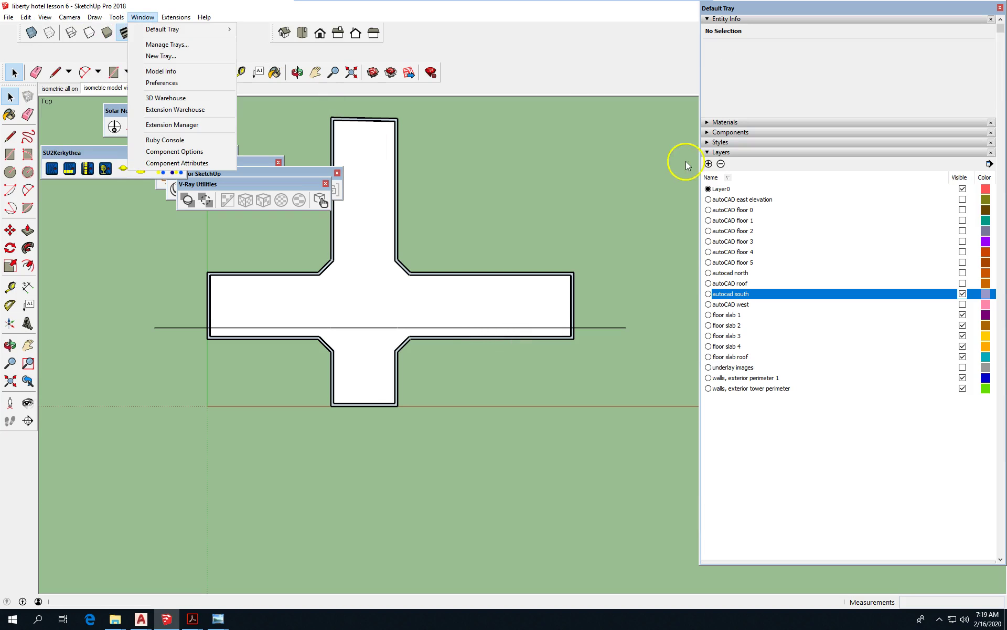
left_click(708, 151)
left_click(708, 152)
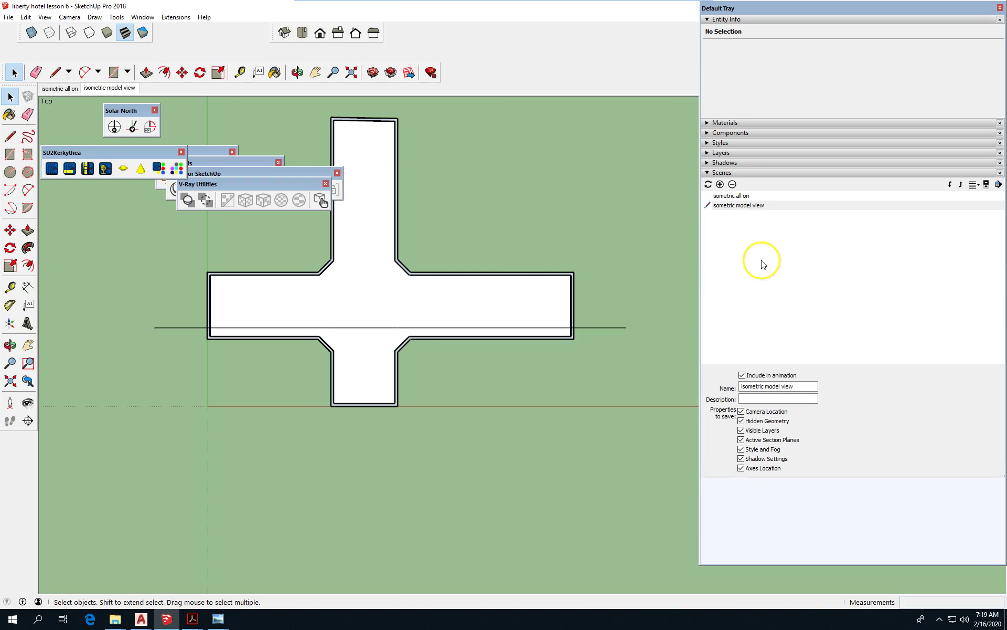
- Add a scene of the top-down cut plan named 'floor plan 2'
left_click(721, 184)
left_click(872, 332)
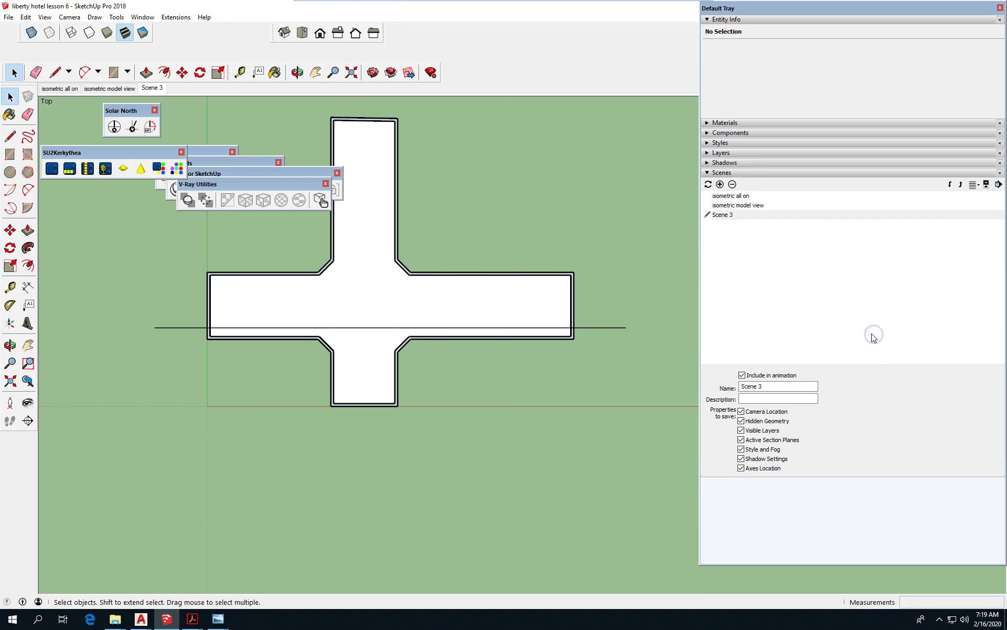
left_click_drag(817, 386, 712, 383)
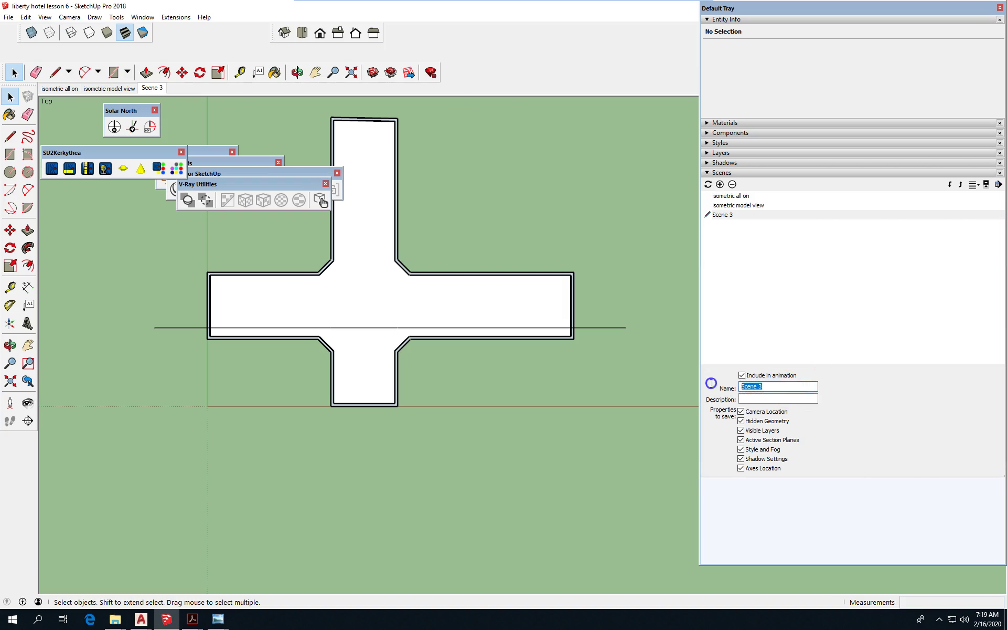
type("floor plan 2")
key("Return")
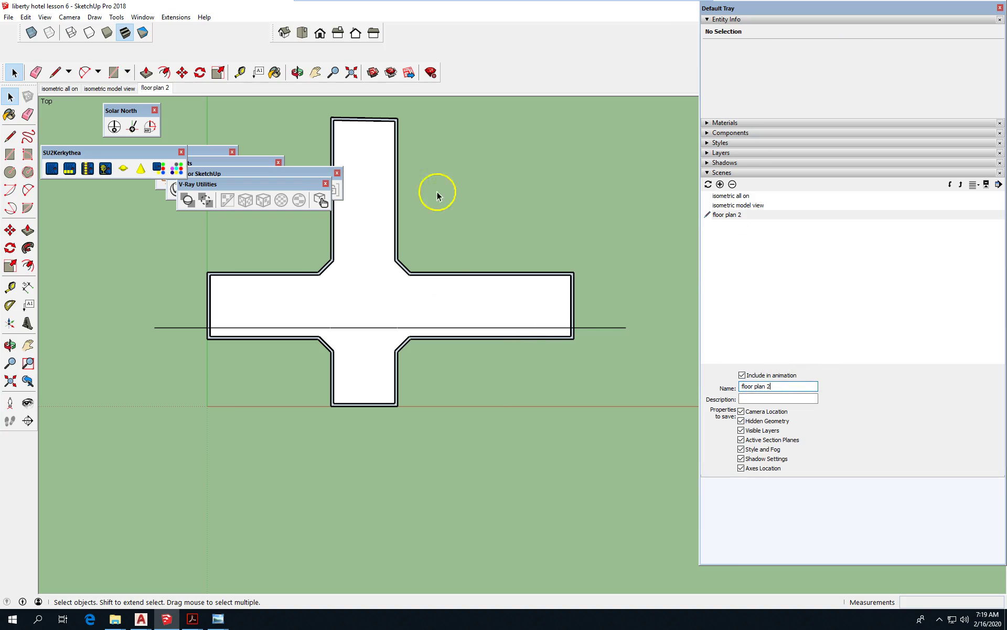
- Switch to an isometric view and turn off Section Cuts
left_click(284, 33)
scroll(176, 281, "down", 3)
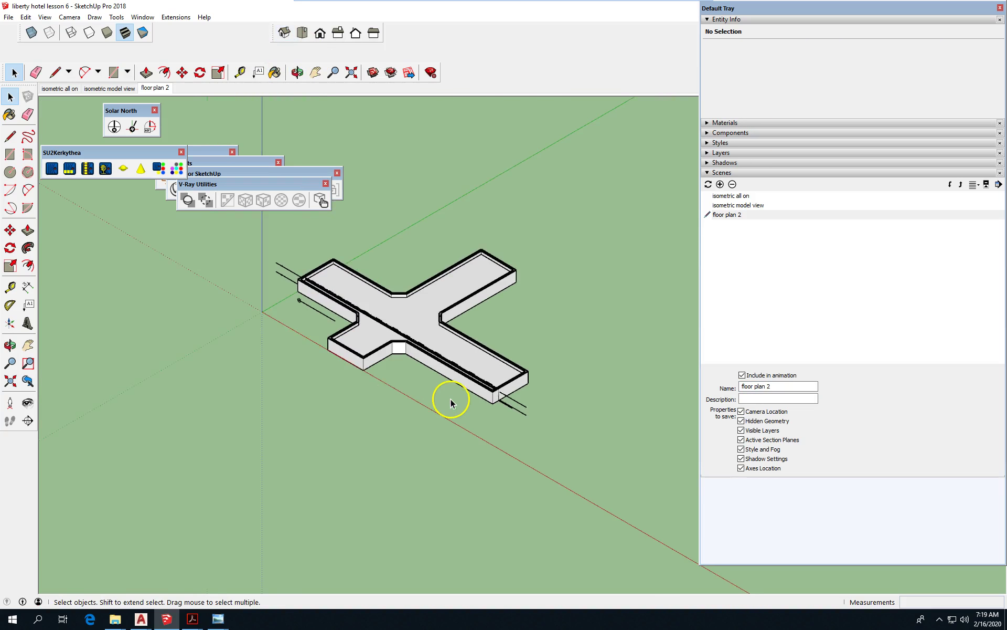
scroll(449, 401, "up", 3)
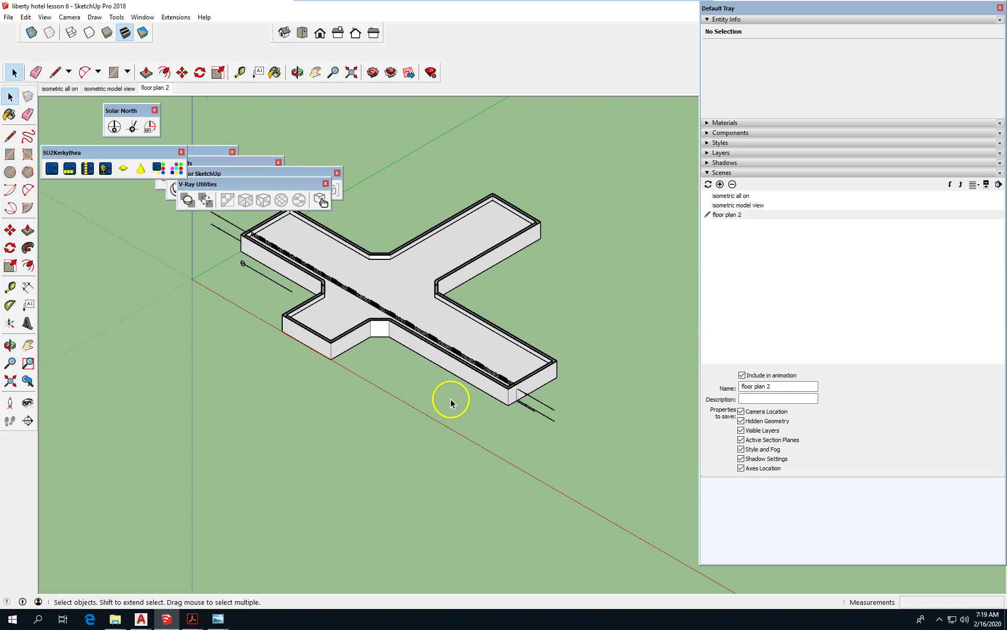
left_click(45, 16)
mouse_move(105, 167)
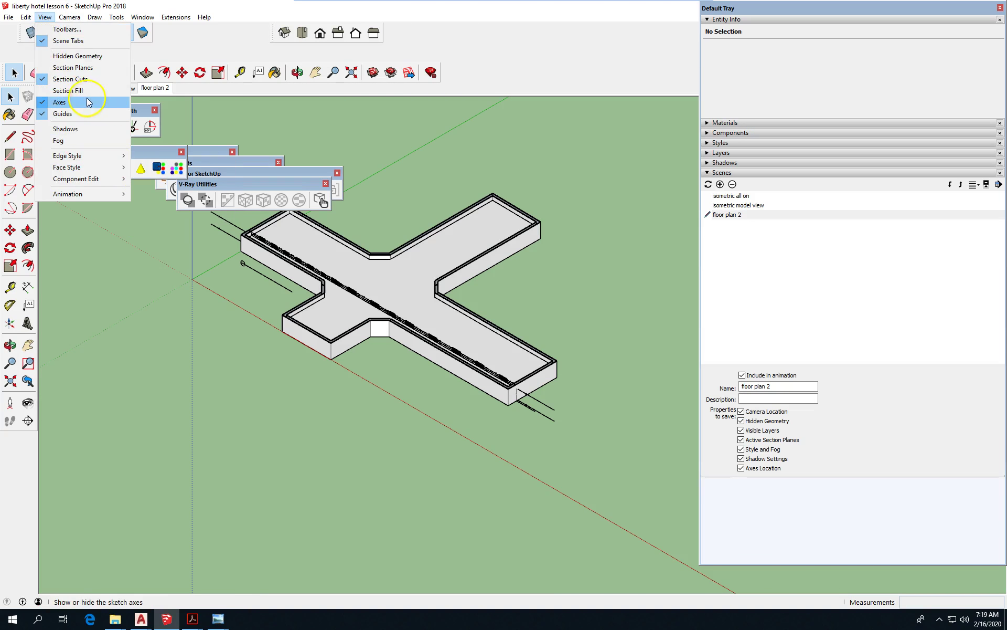
left_click(70, 79)
scroll(254, 274, "down", 4)
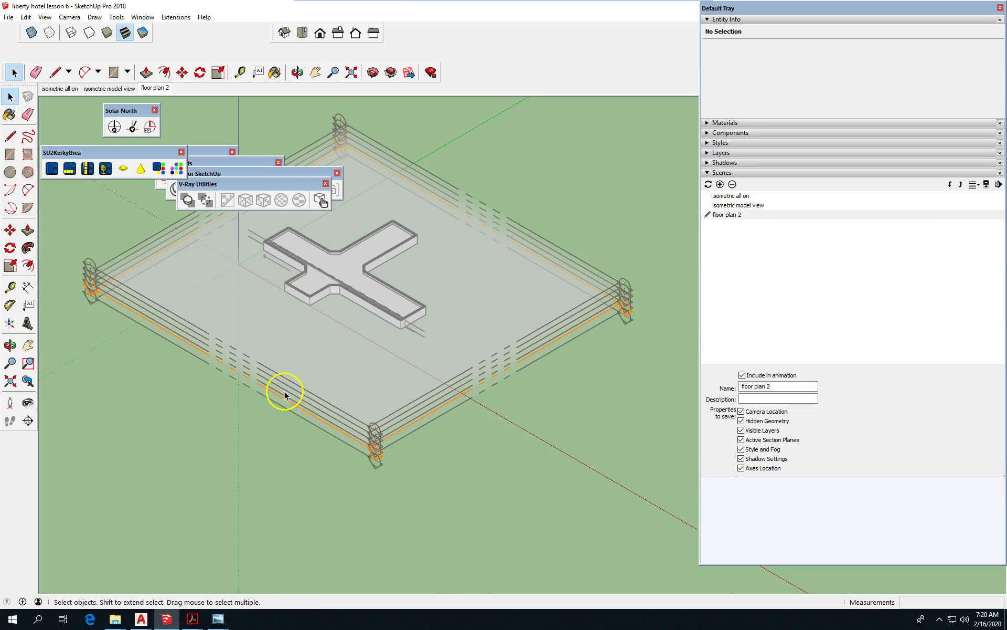
- Create a new scene named 'section plan work view' from this view
left_click(720, 184)
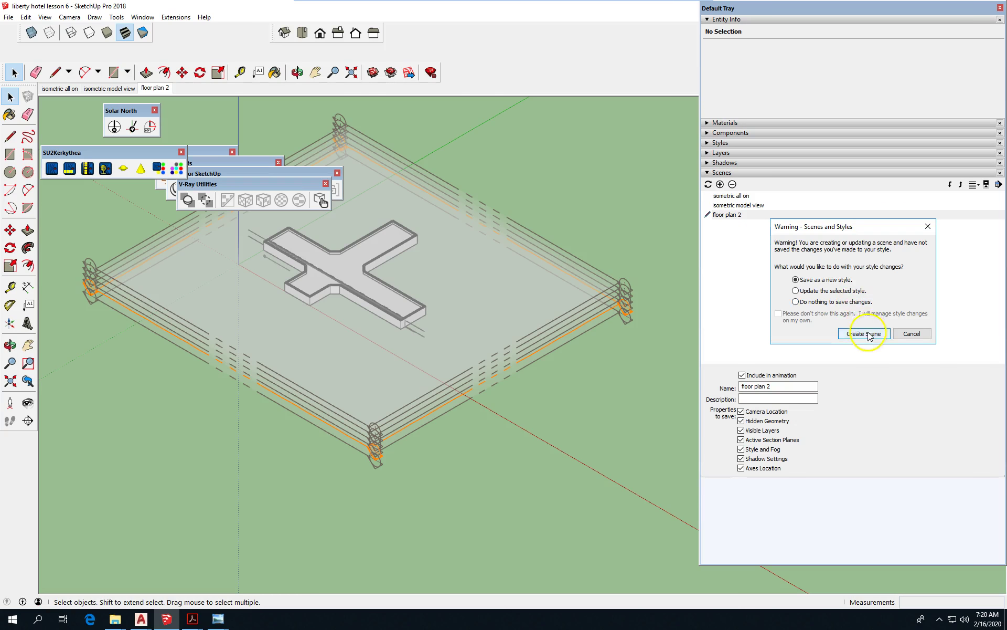
left_click(864, 333)
left_click(748, 387)
key("ctrl+a")
type("sx")
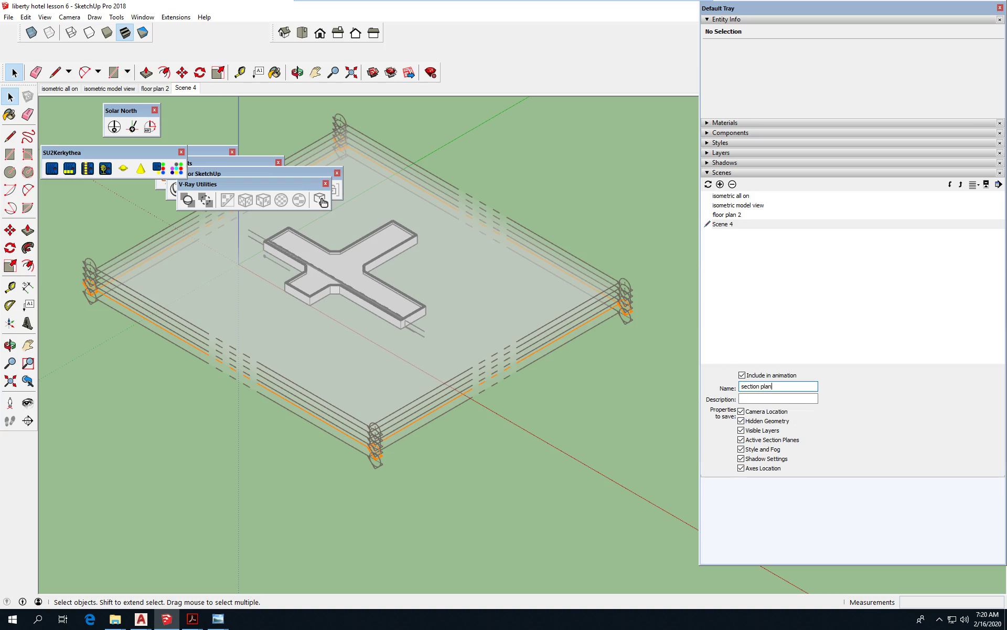
type("ew")
key("Return")
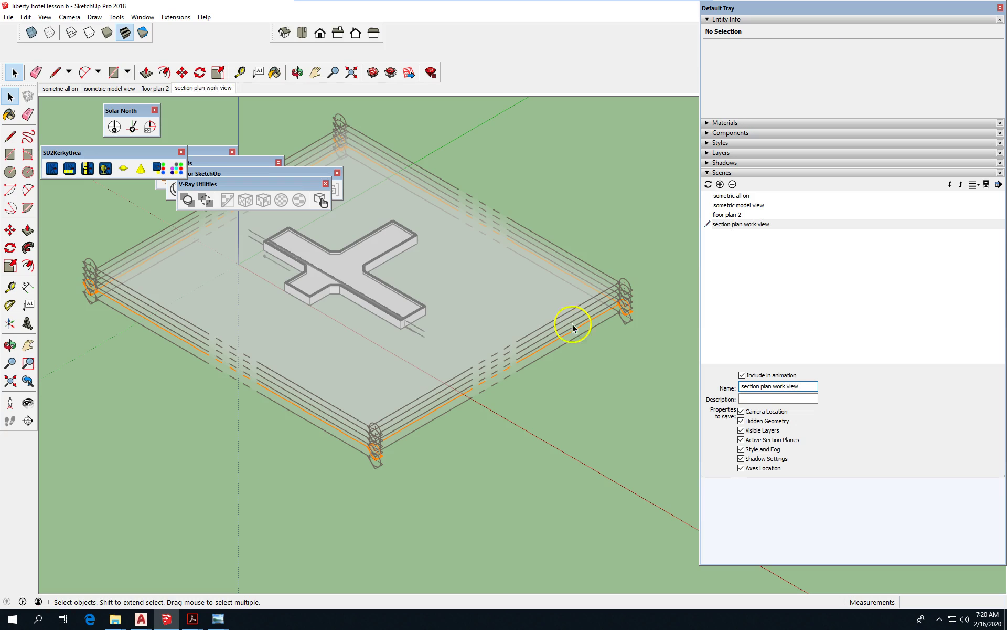
- Make the corner stacked section plane the Active Cut, slicing the building there
left_click(515, 487)
scroll(395, 432, "up", 5)
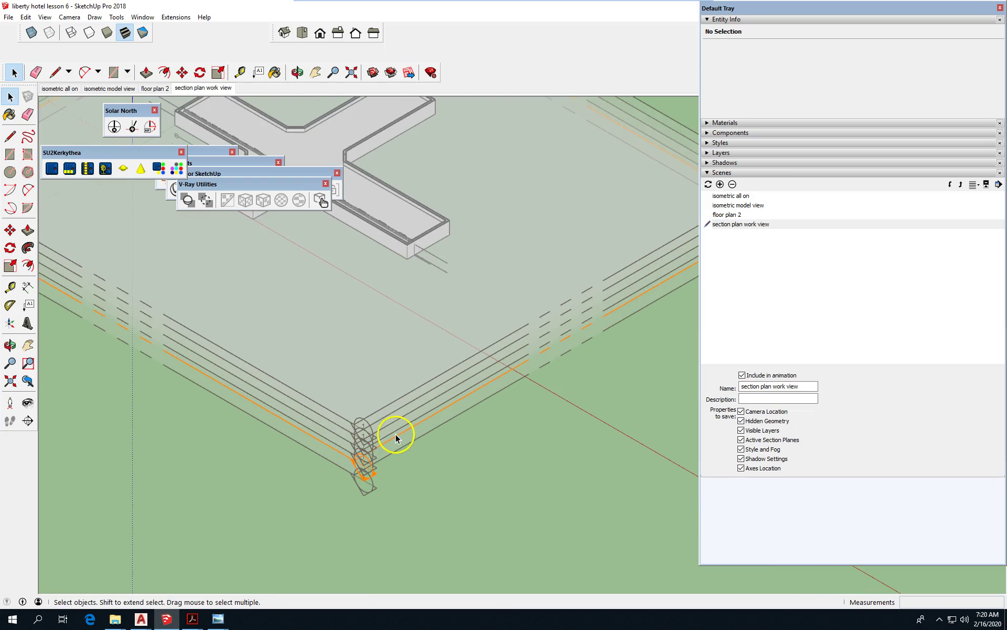
scroll(438, 456, "up", 2)
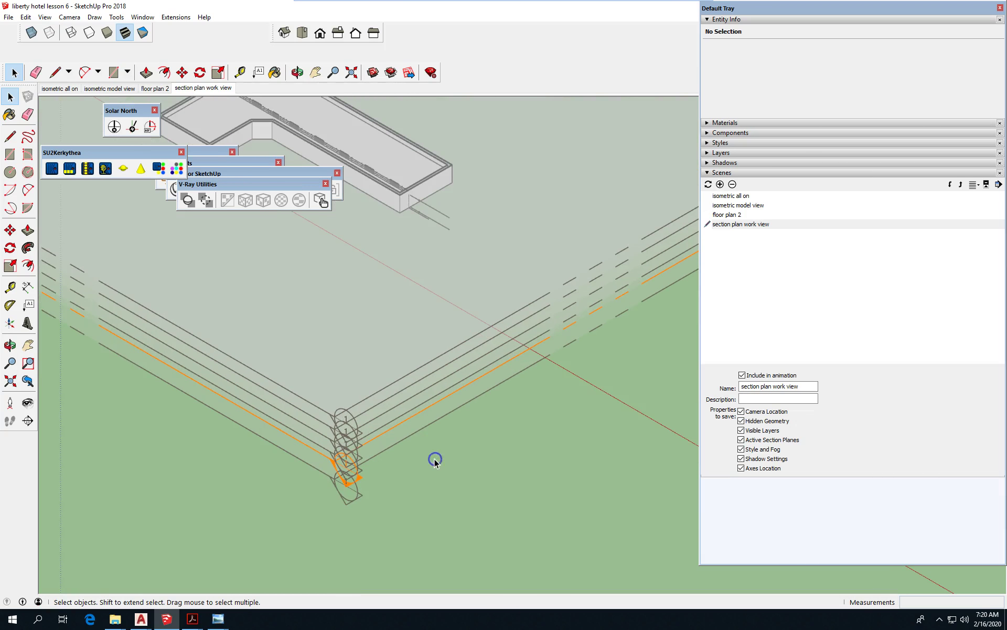
left_click(394, 421)
right_click(394, 421)
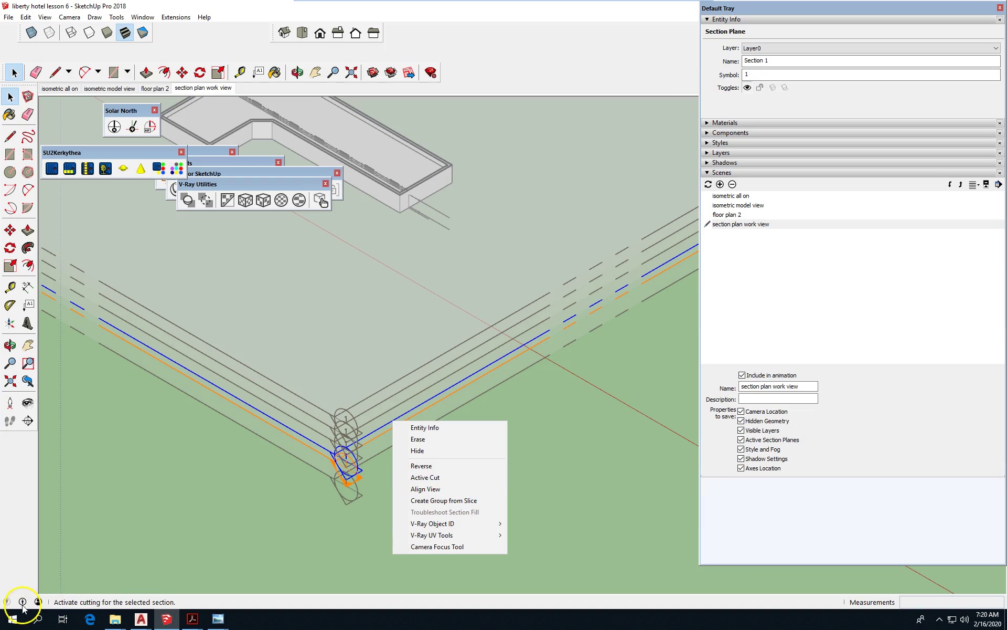
left_click(450, 479)
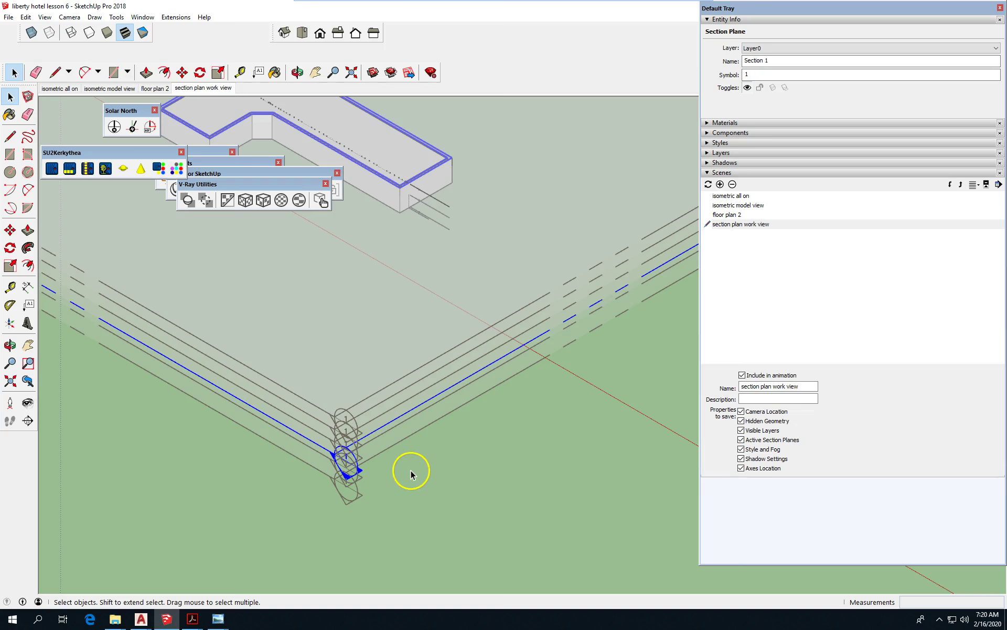
scroll(472, 362, "down", 2)
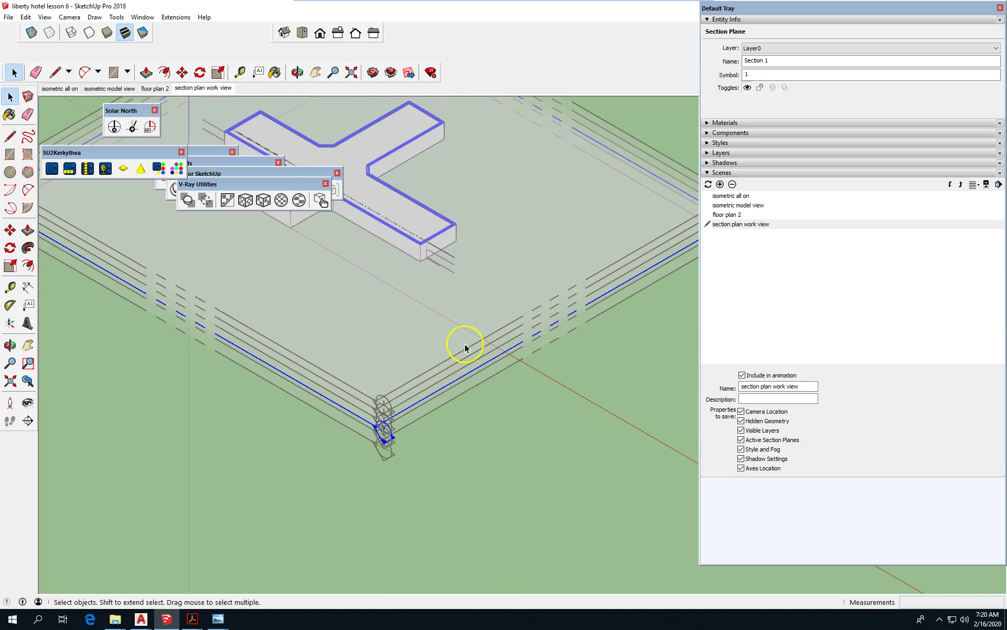
scroll(422, 258, "up", 2)
scroll(423, 258, "up", 2)
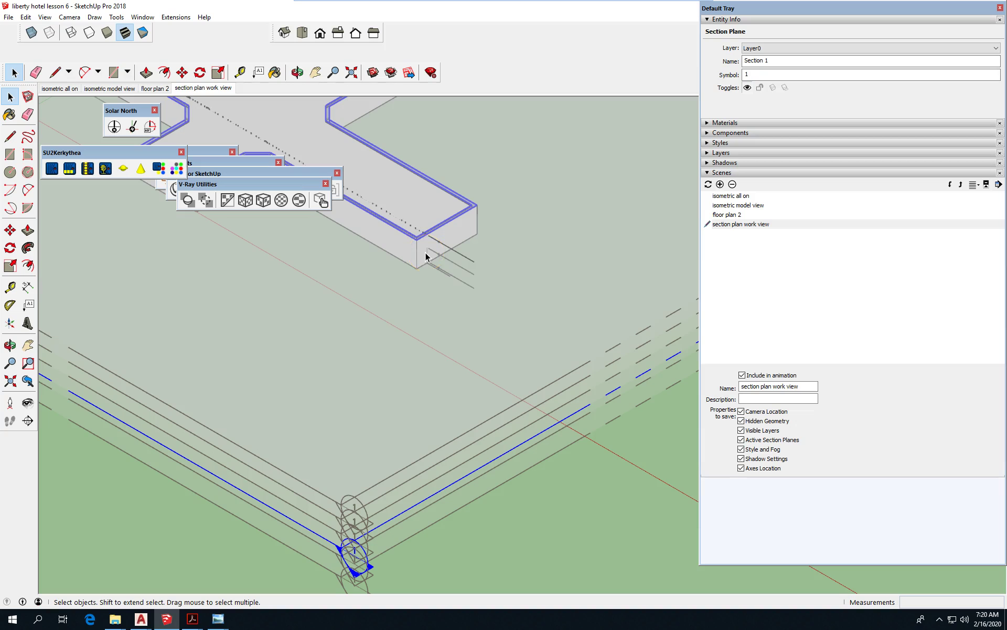
left_click(451, 243)
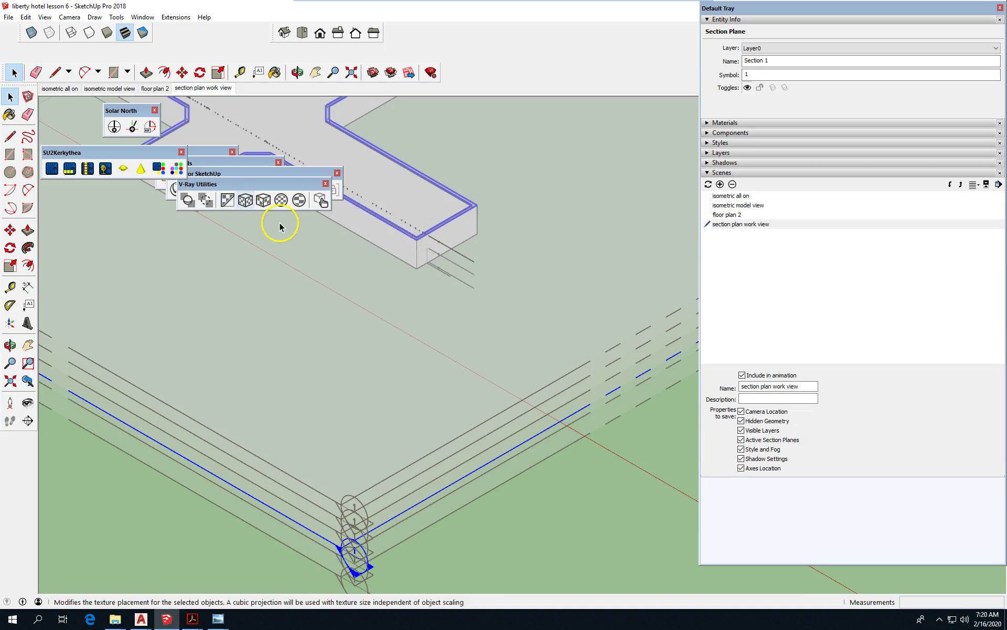
left_click(10, 287)
scroll(436, 208, "up", 6)
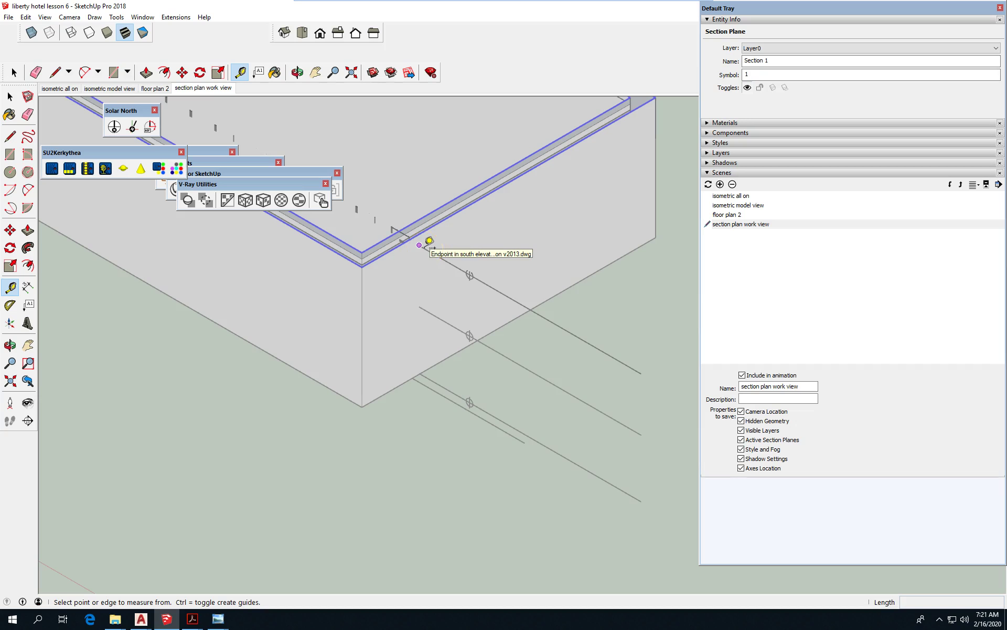
left_click(424, 245)
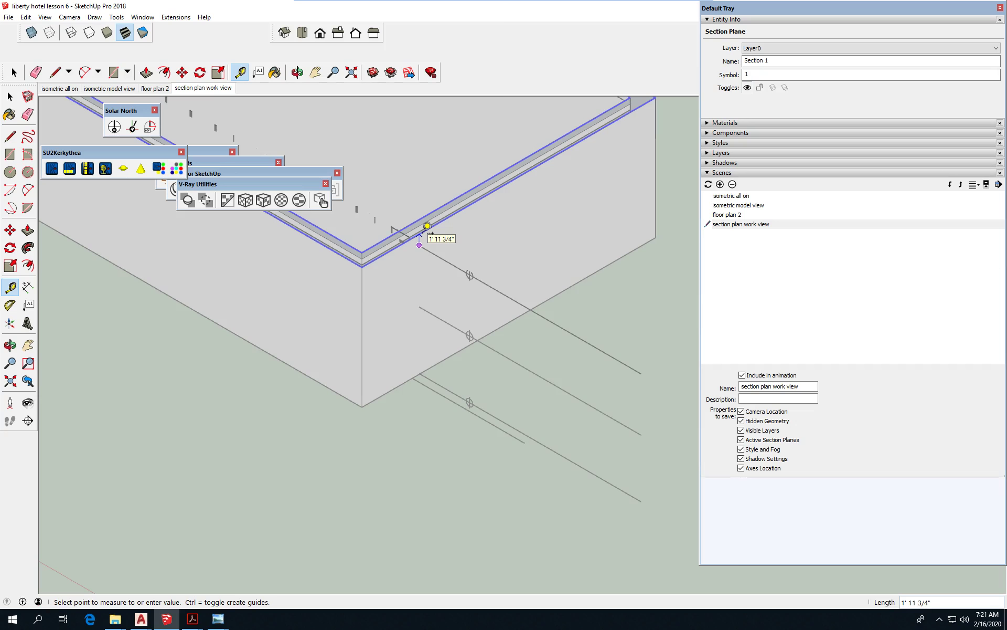
key("space")
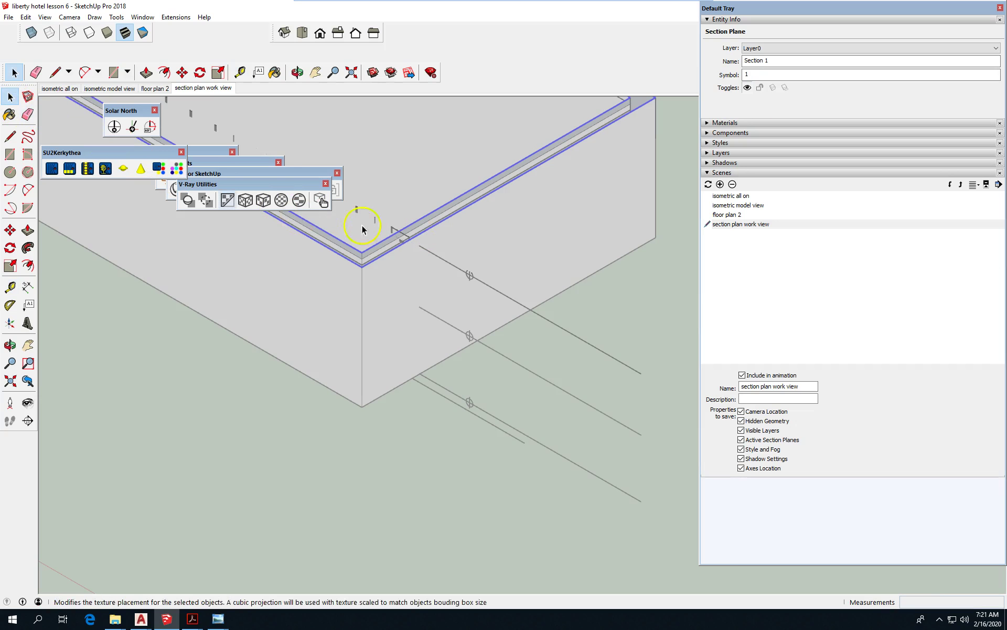
scroll(420, 243, "down", 8)
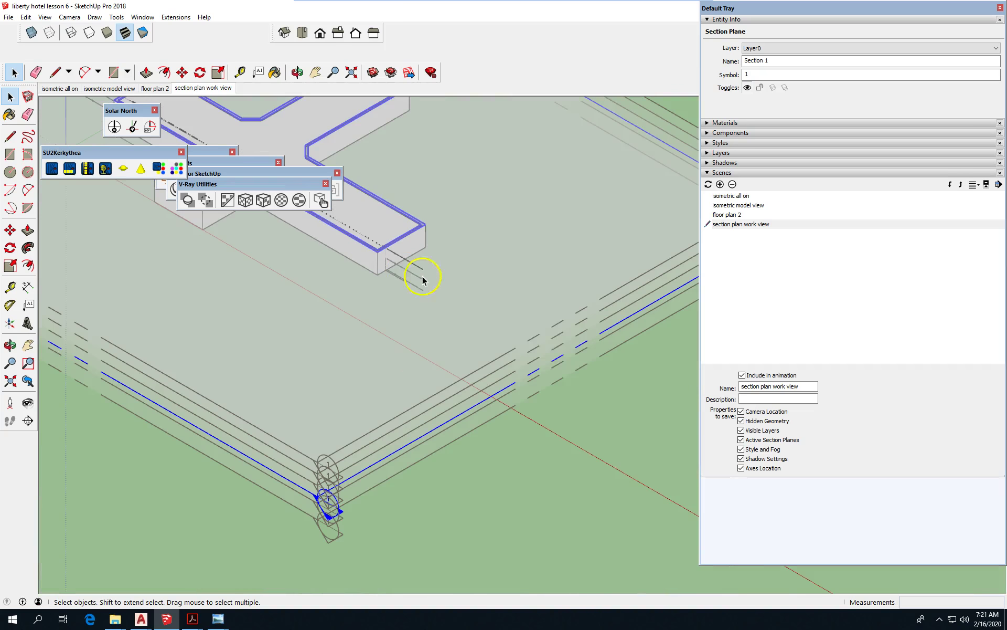
- Move the selected active section plane 24 up the blue axis
left_click(435, 432)
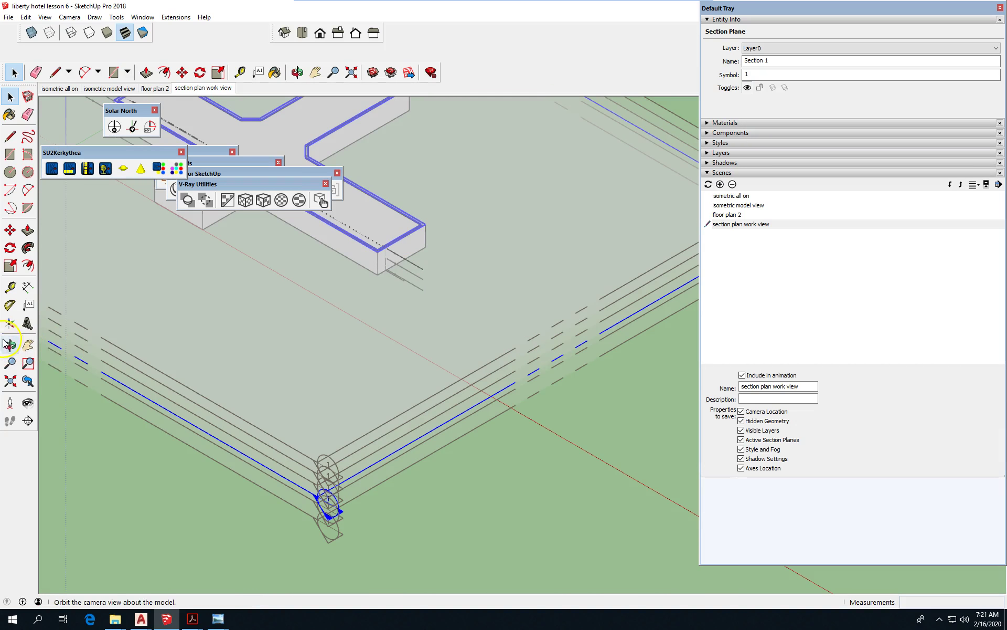
left_click(10, 229)
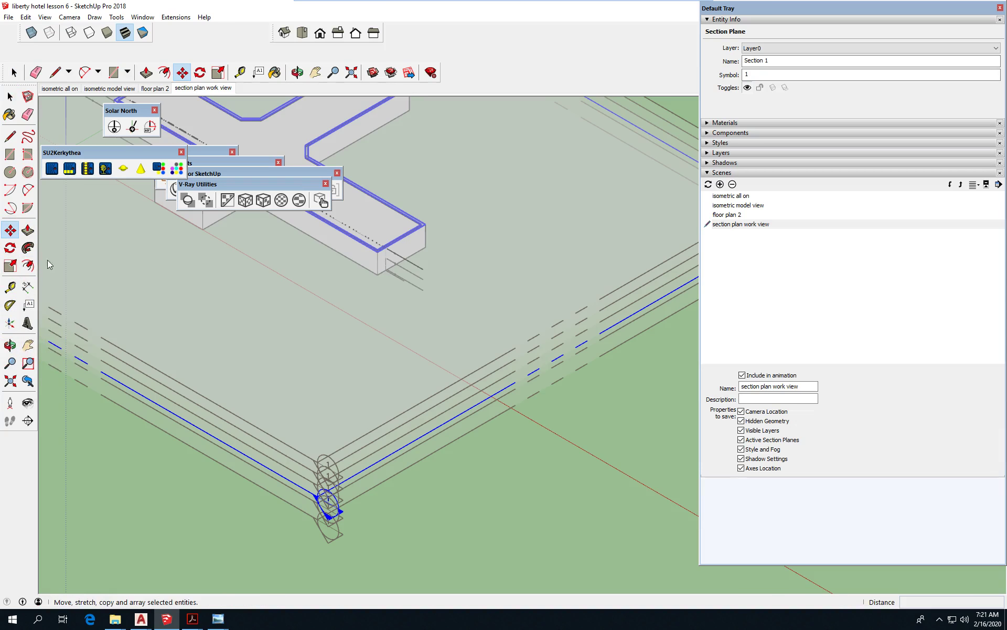
left_click(491, 521)
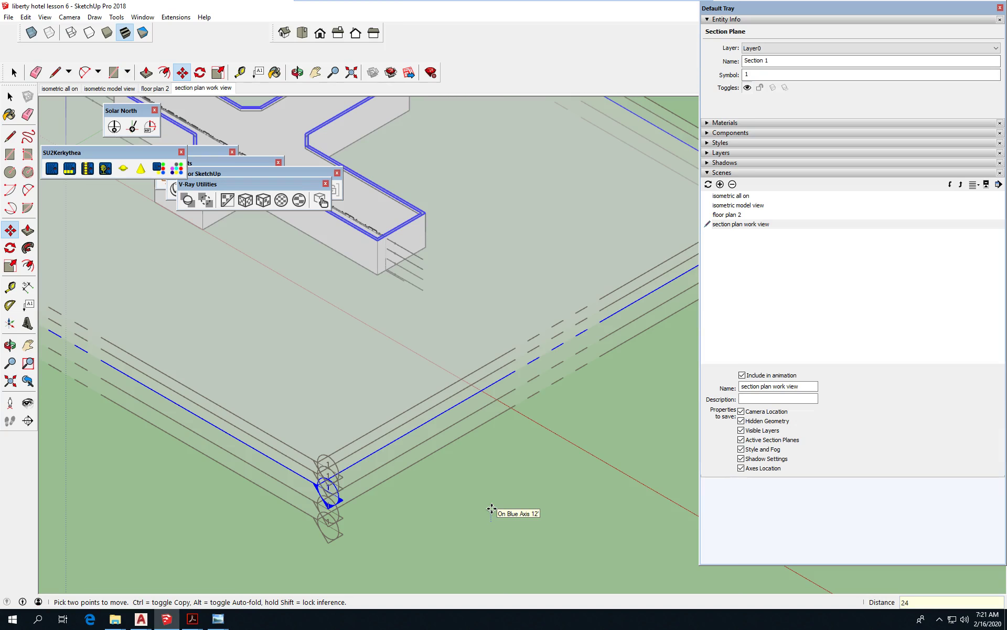
key("Return")
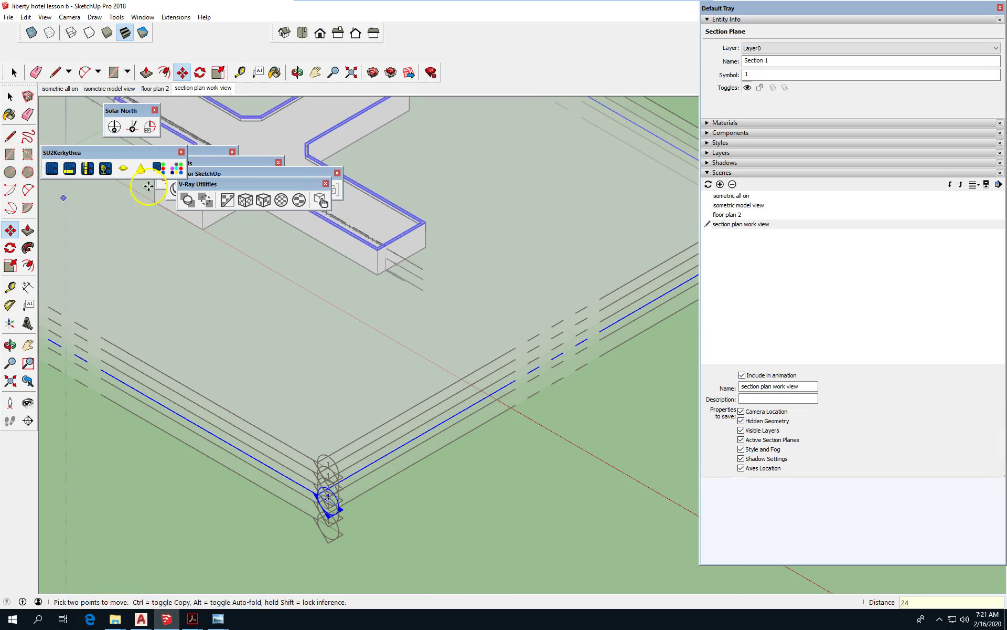
left_click(10, 97)
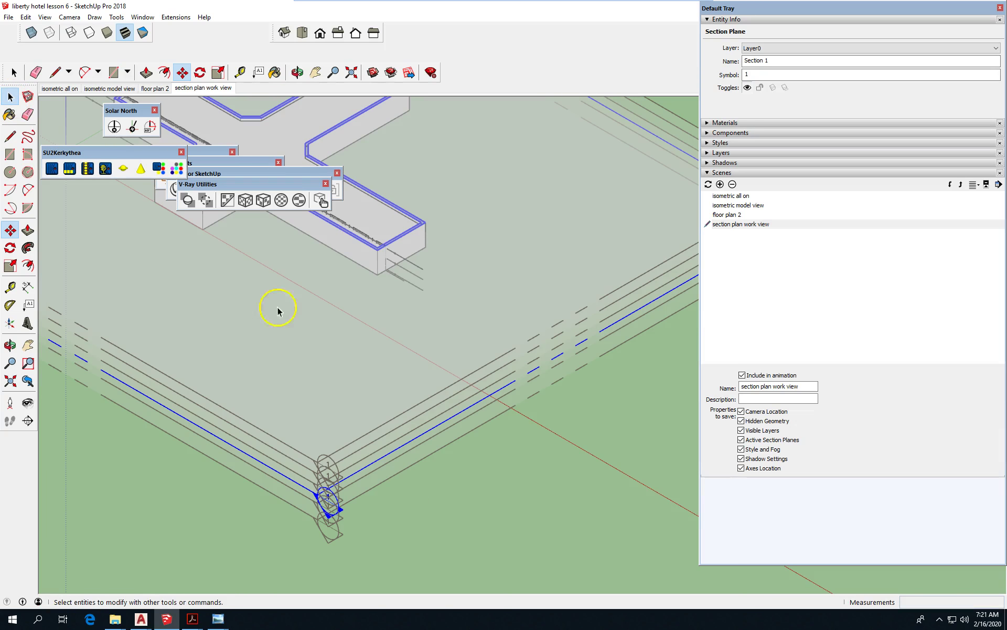
- Align the view square to the section plane and hide all section planes
right_click(507, 388)
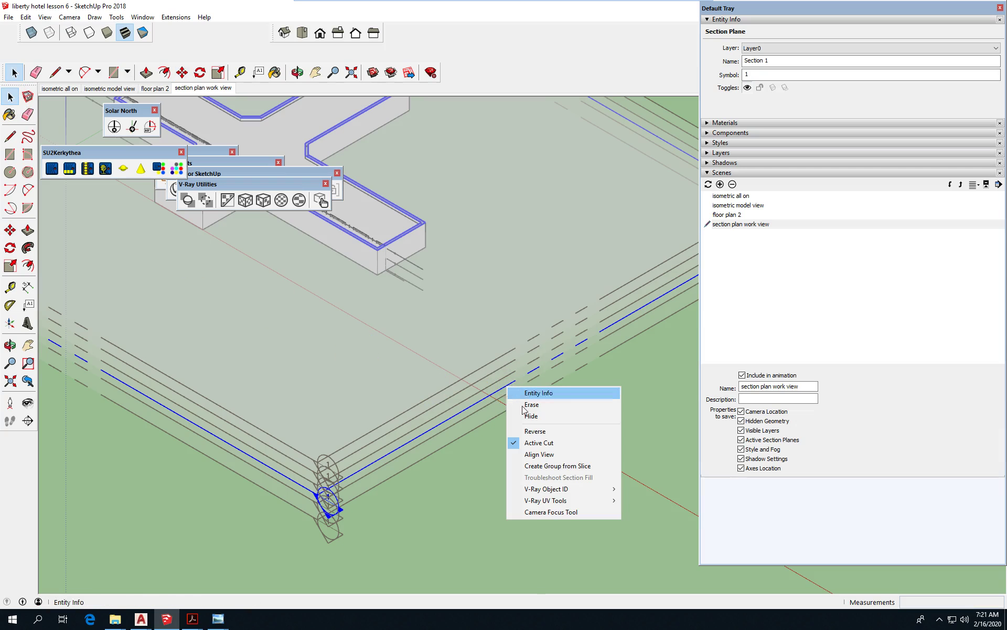
left_click(560, 456)
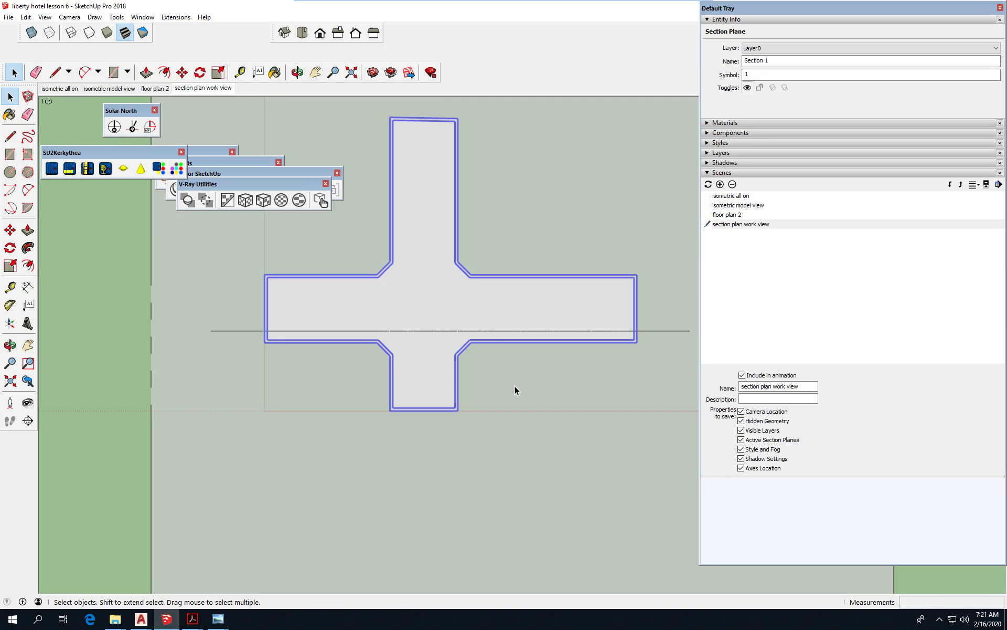
left_click(44, 17)
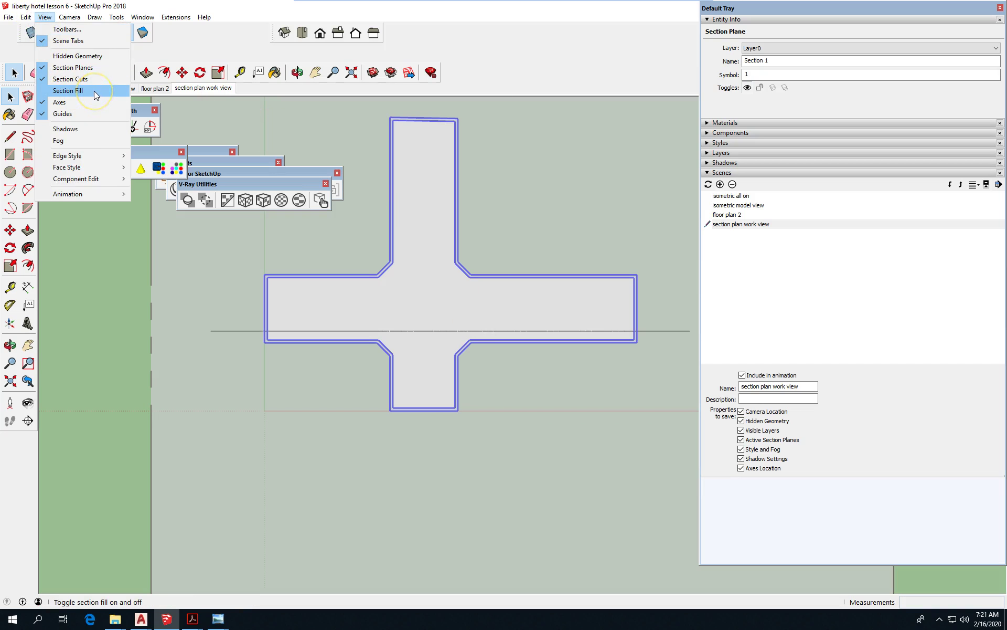
left_click(80, 68)
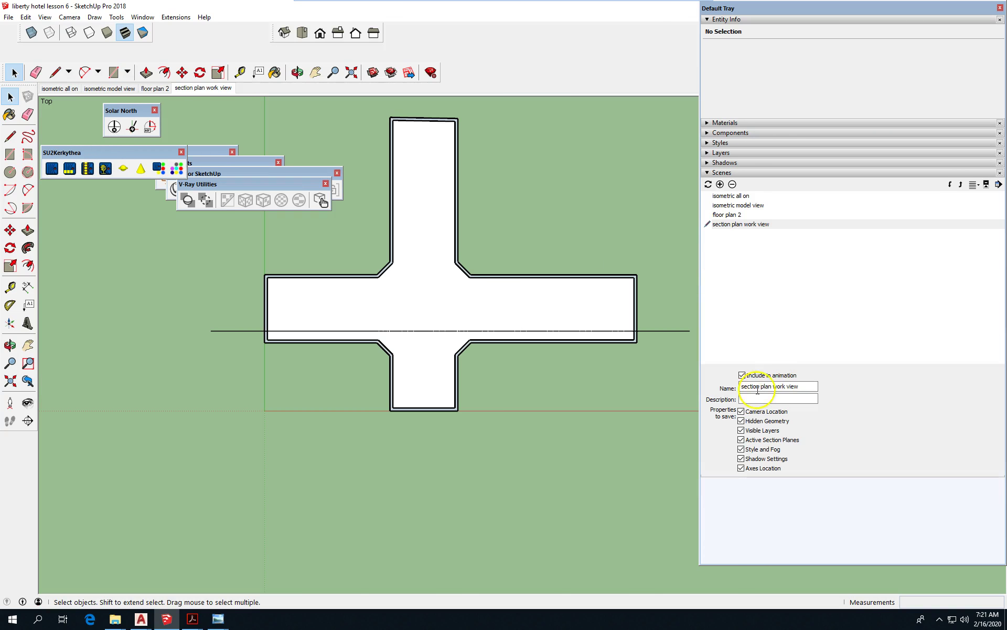
- Create a new scene from this view and begin renaming it 'floor plan 3'
left_click(720, 185)
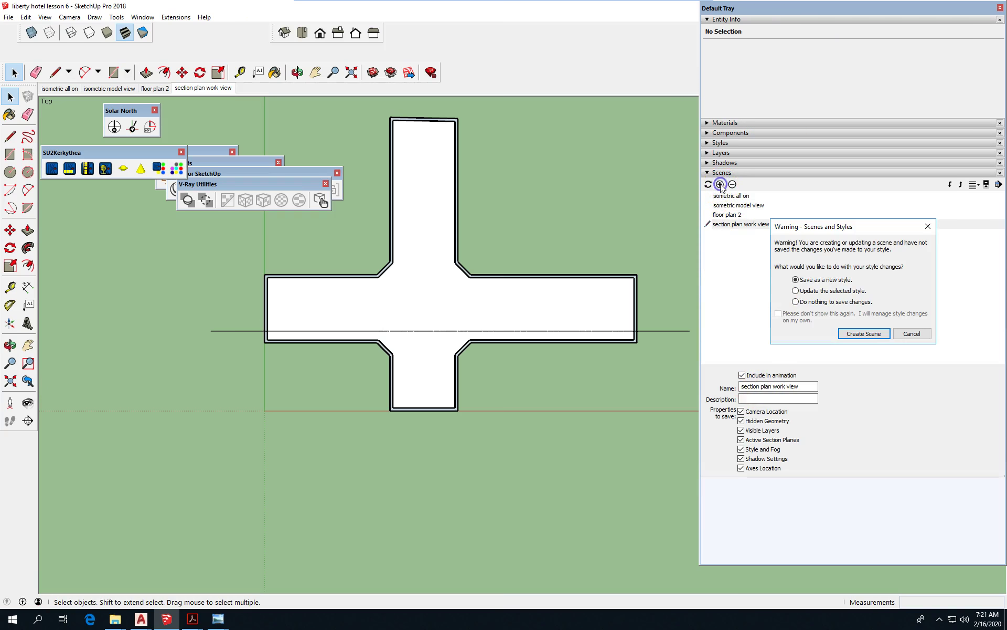
left_click(864, 334)
left_click_drag(811, 388, 666, 387)
type("floor plan 3")
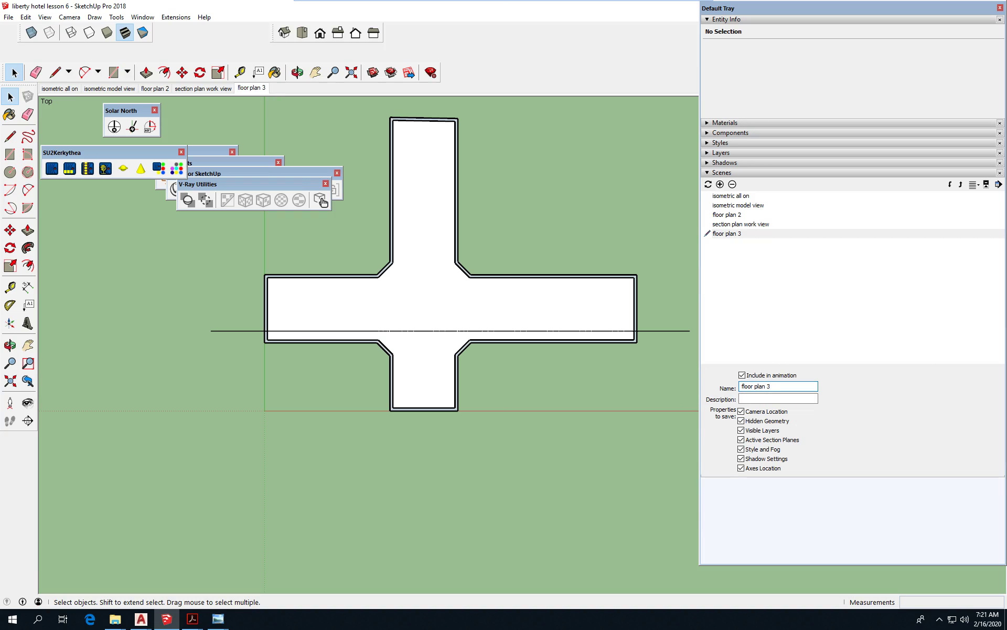
- Confirm the 'floor plan 3' name and switch to the section plan work view scene
left_click(662, 393)
left_click(753, 225)
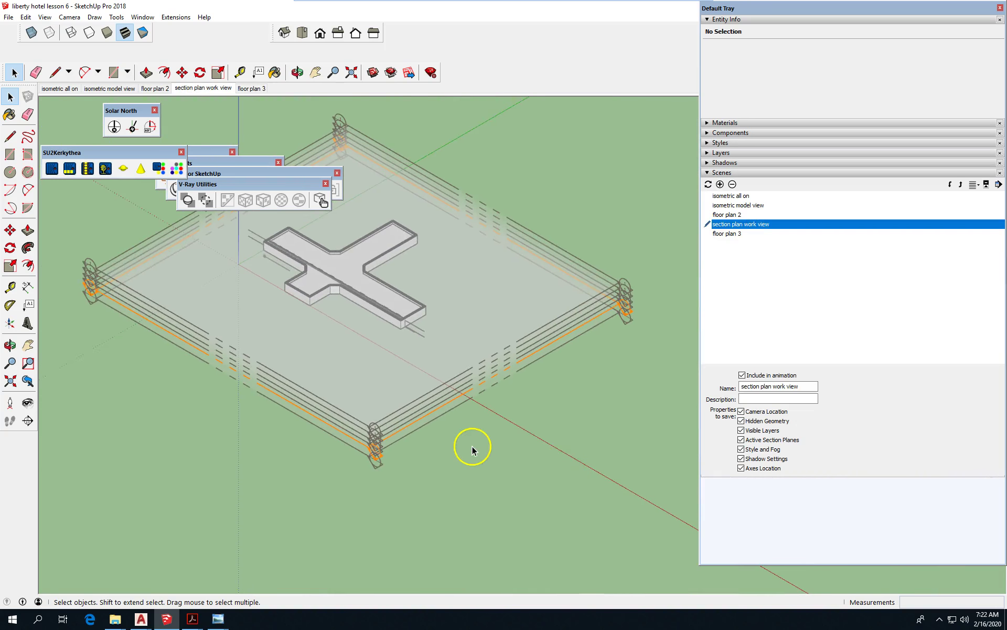
scroll(471, 445, "up", 3)
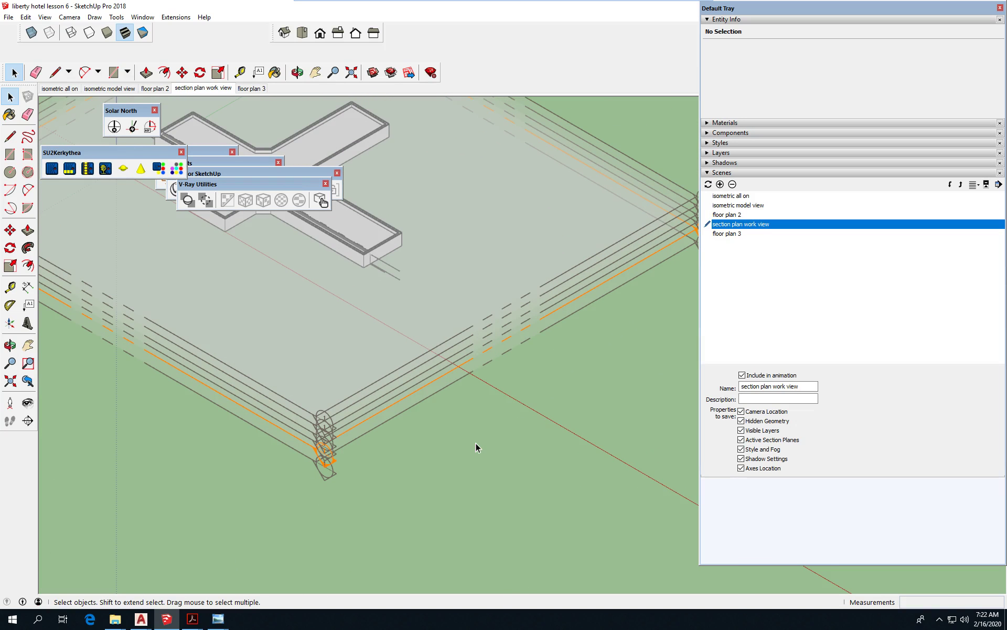
- Make the selected section plane the active cut, then zoom in on the building's end
left_click(398, 396)
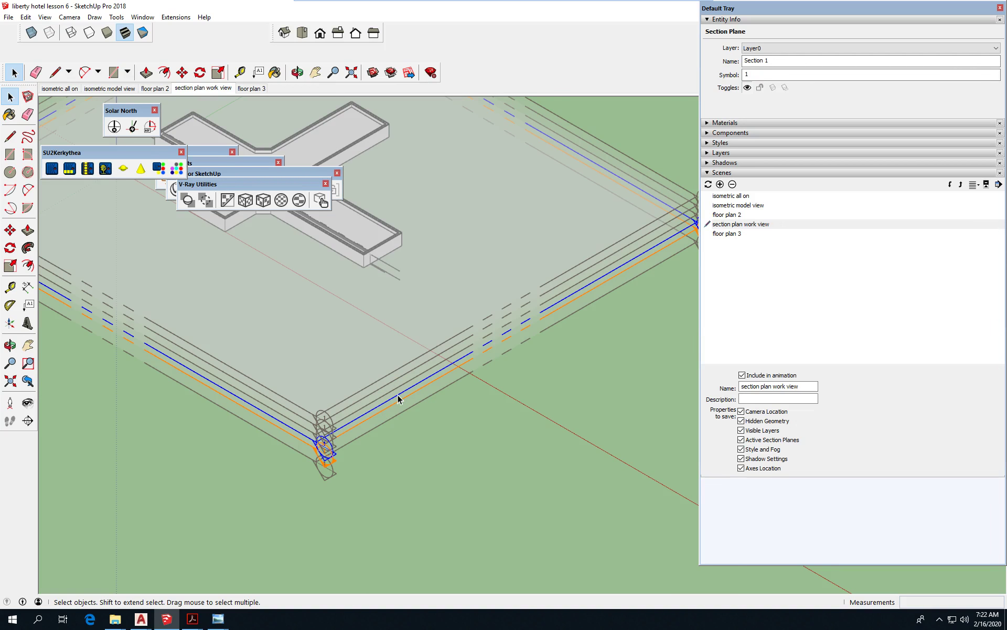
left_click(398, 390)
right_click(399, 391)
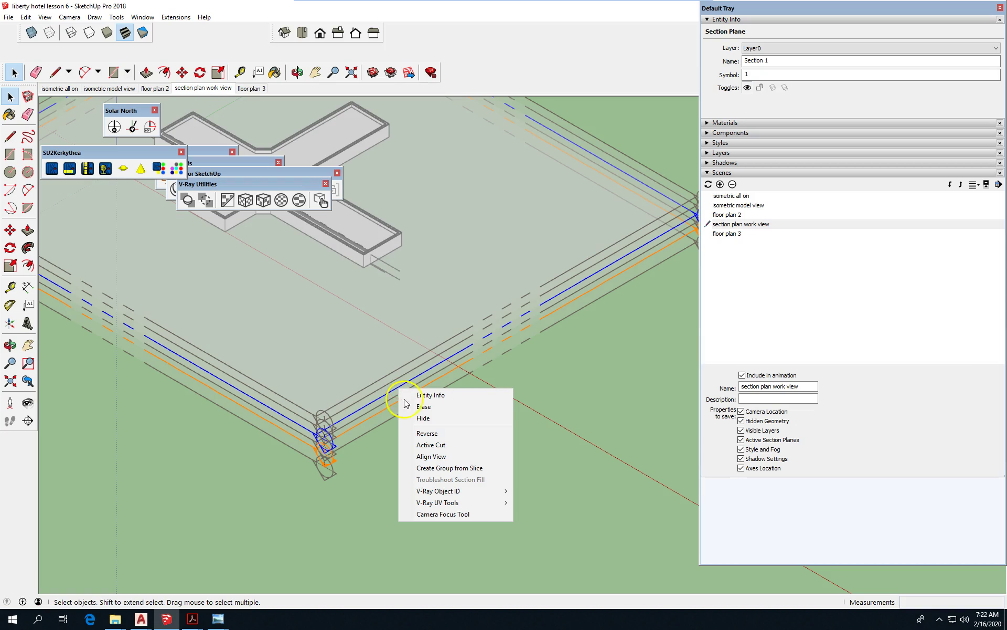
left_click(449, 444)
middle_click_drag(607, 436, 560, 408)
scroll(409, 285, "up", 6)
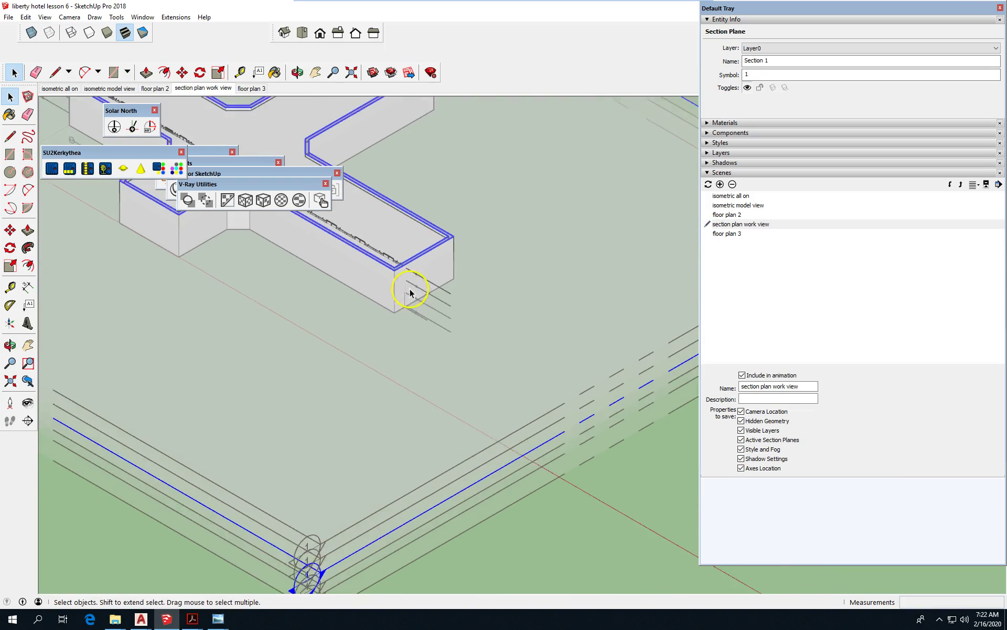
scroll(425, 317, "up", 2)
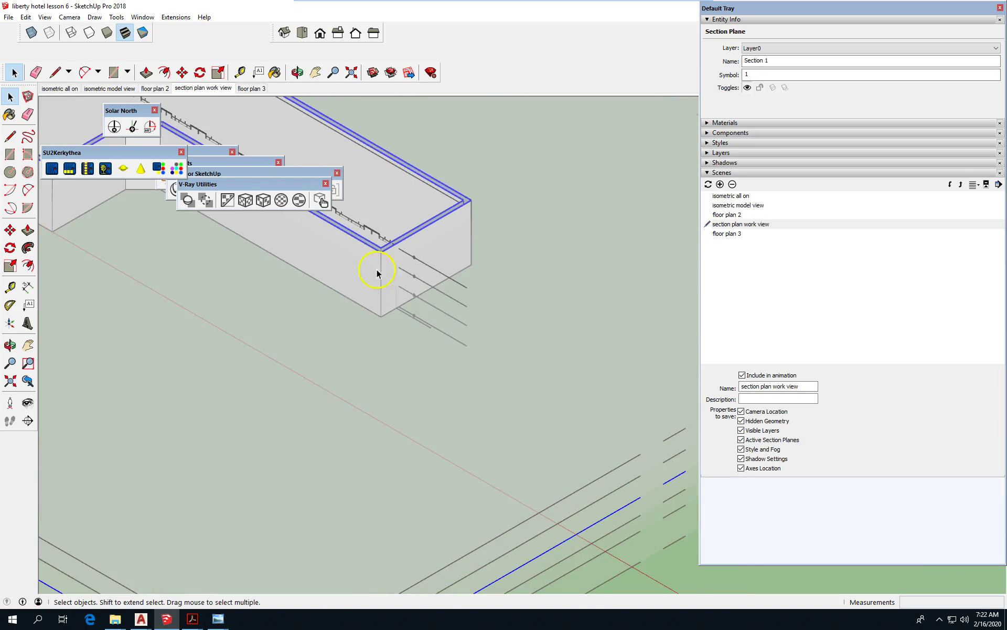
- Measure from the building's top corner with the Tape Measure, then zoom back out
left_click(11, 231)
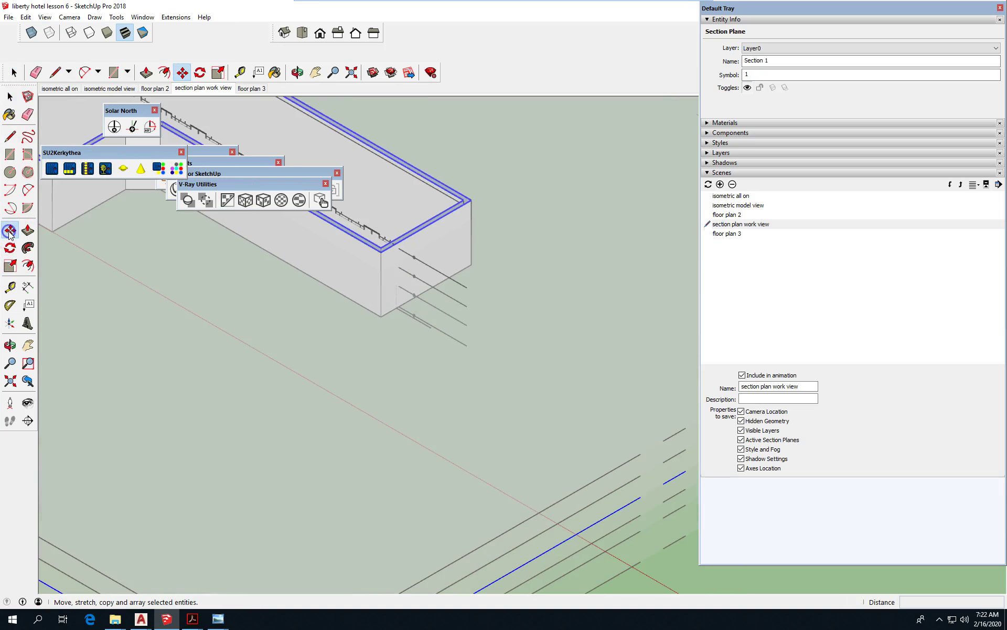
left_click(10, 286)
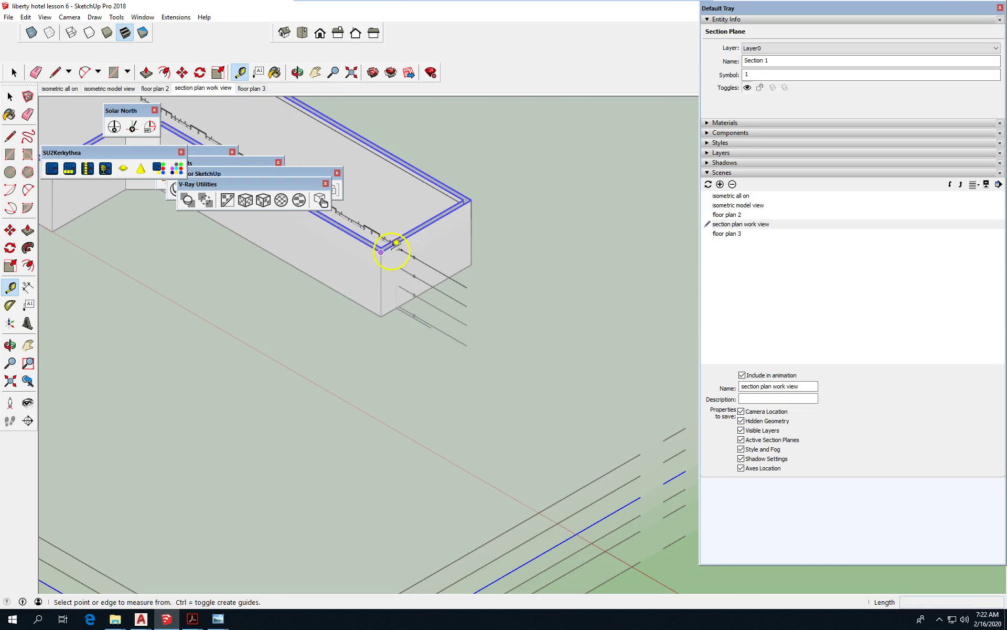
scroll(404, 246, "up", 4)
left_click(404, 247)
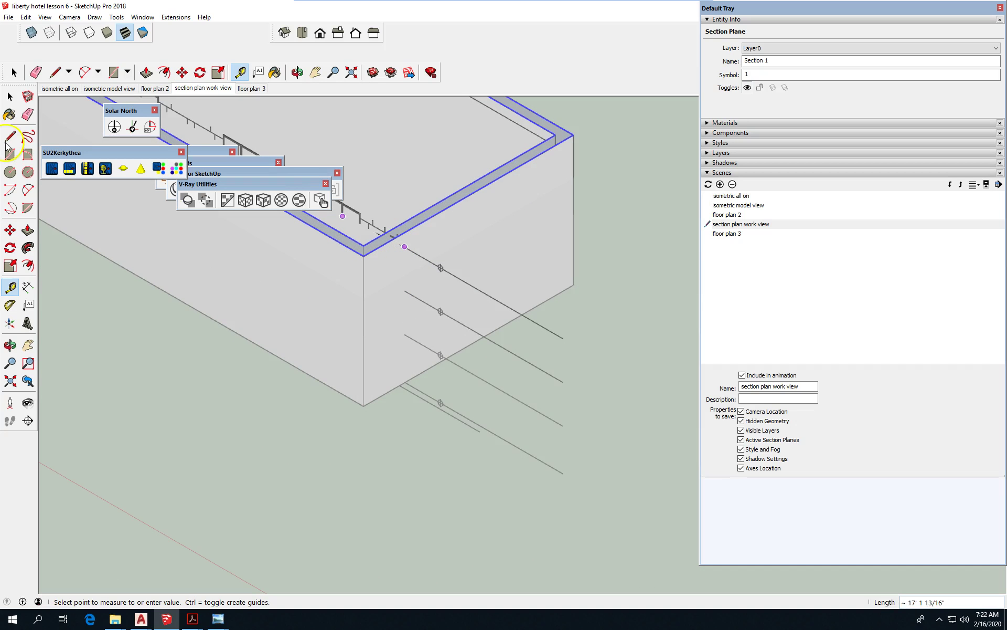
left_click(10, 97)
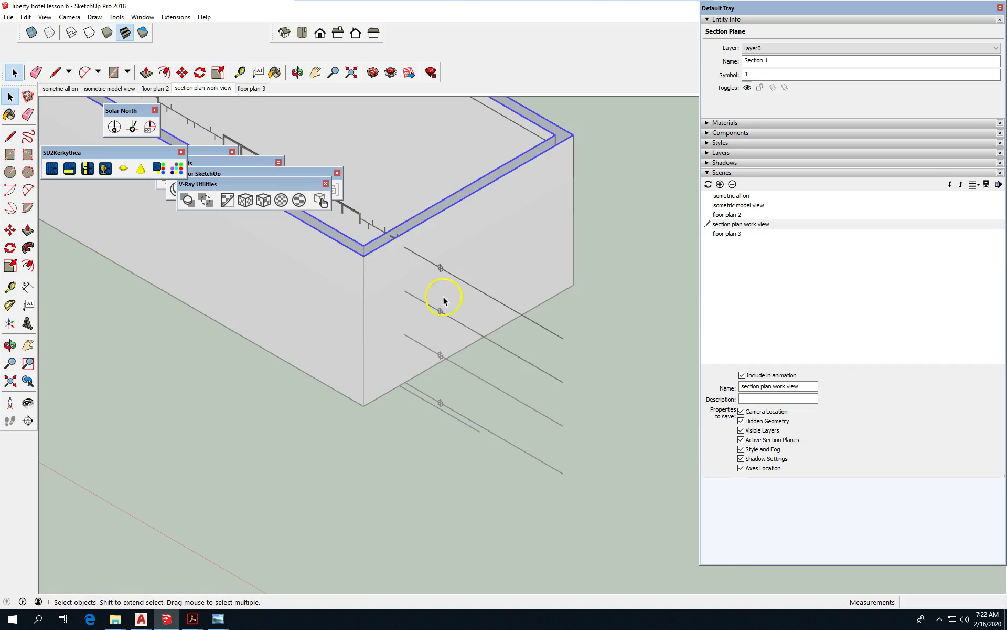
scroll(394, 251, "down", 5)
scroll(352, 253, "down", 2)
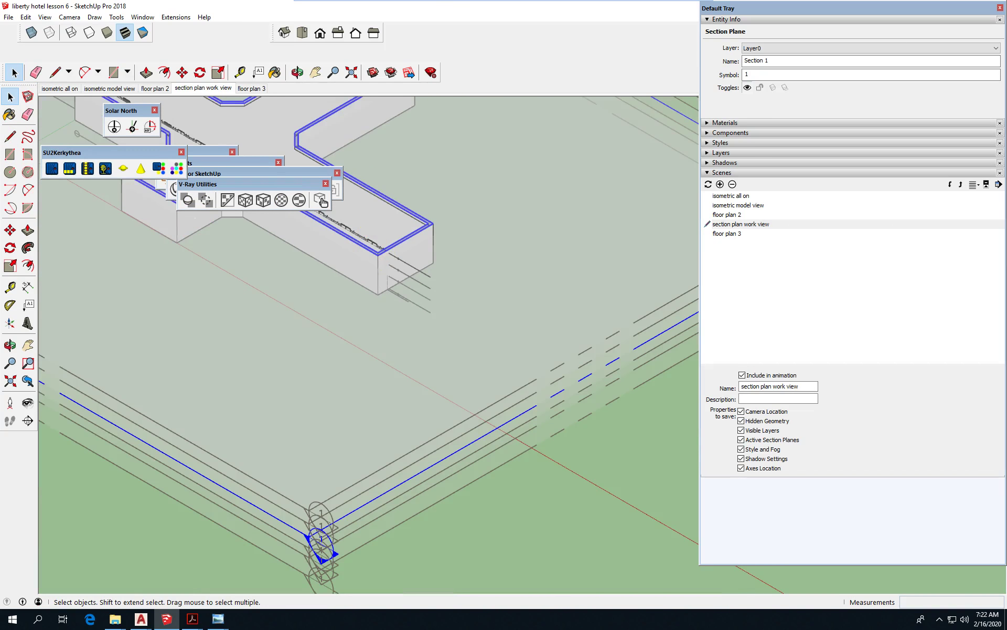
- Move the section plane 4 units along the blue axis and return to Select
left_click(10, 229)
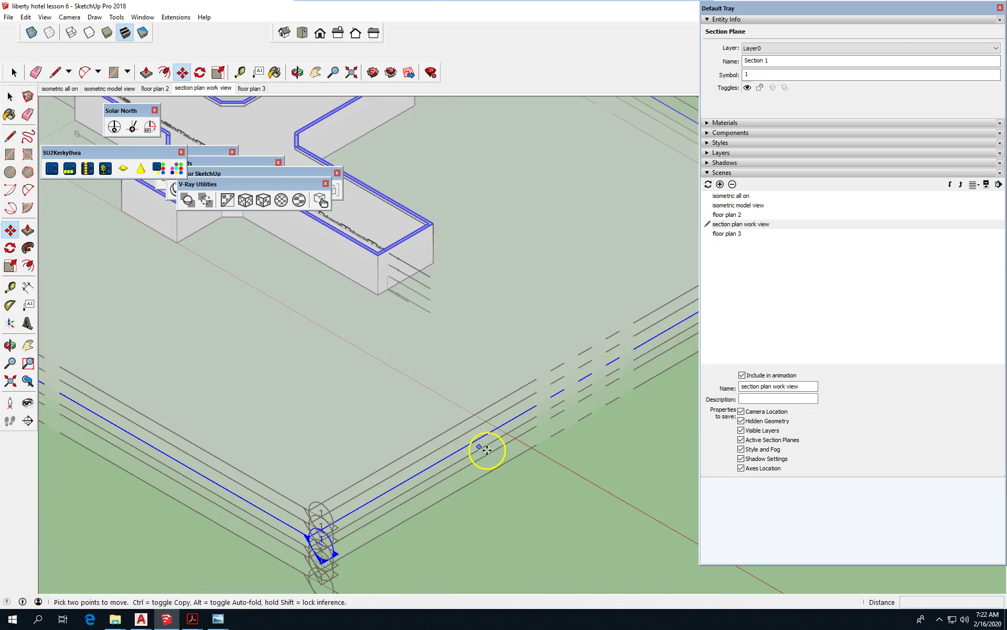
left_click(561, 514)
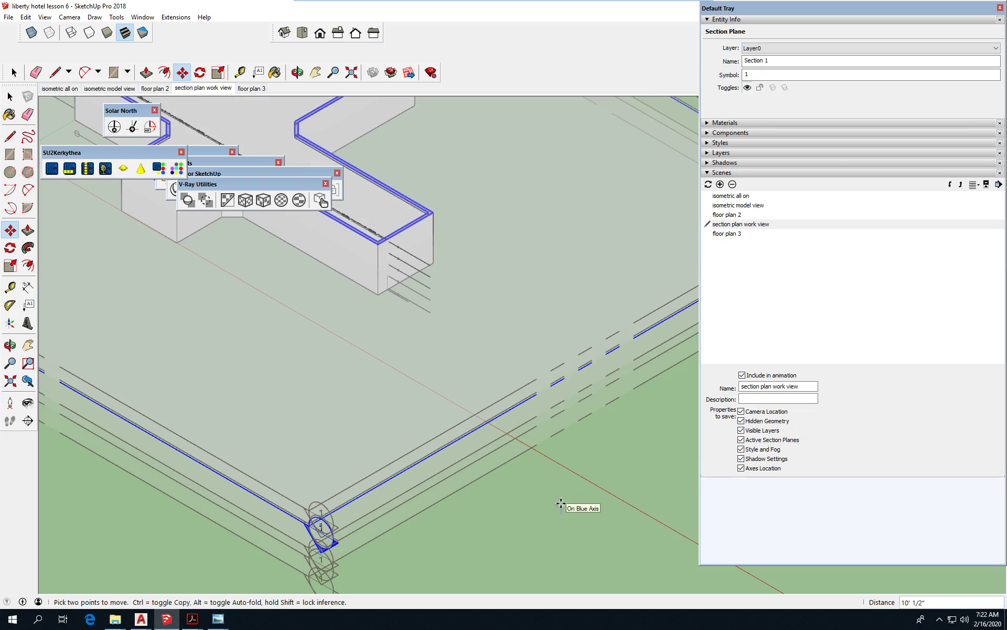
key("Return")
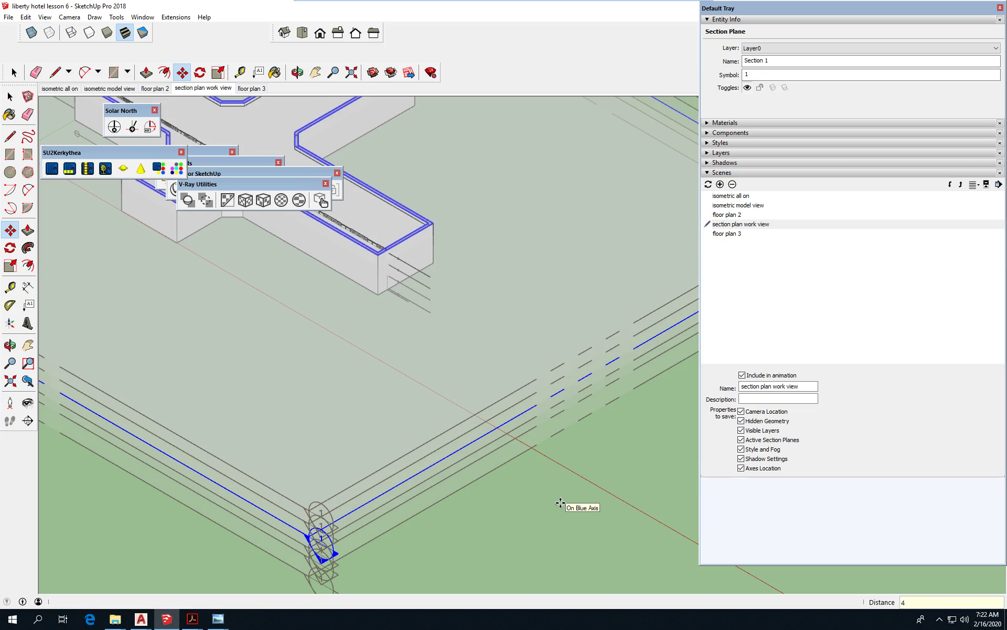
left_click(11, 97)
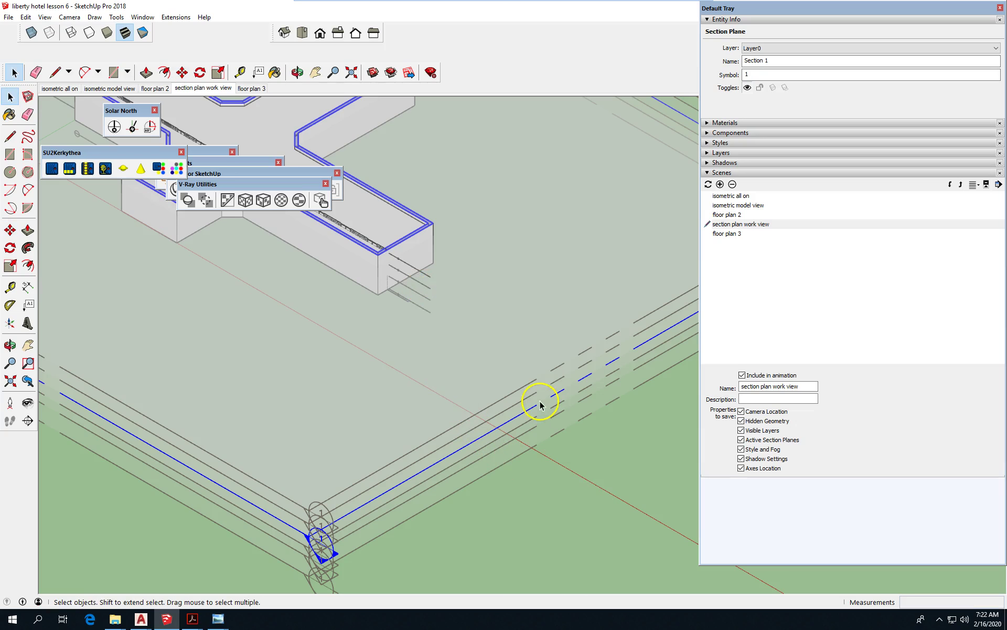
- Look straight down onto the section cut with section planes hidden
right_click(497, 429)
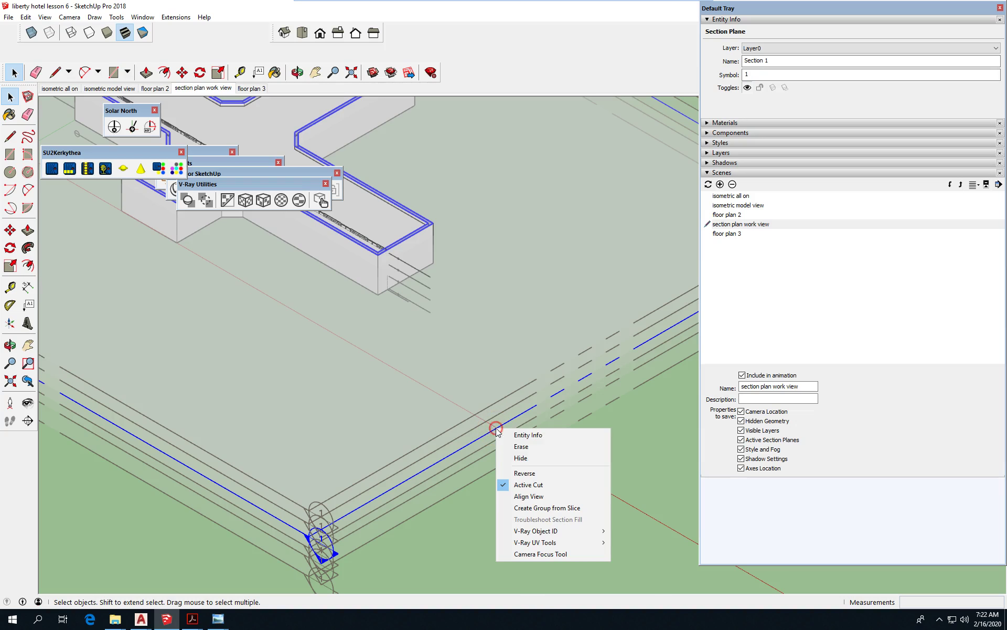
left_click(550, 496)
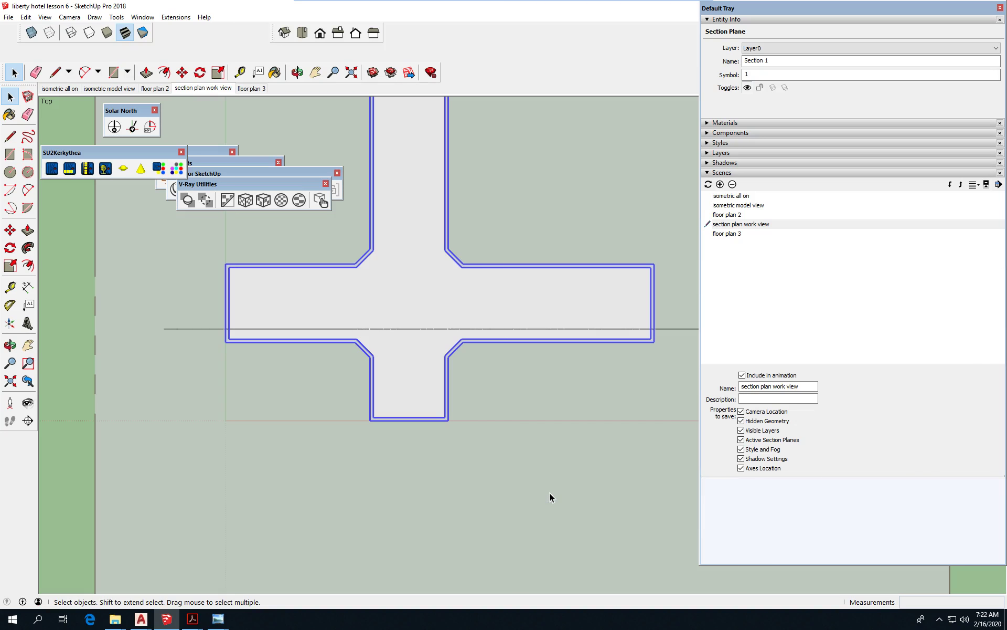
left_click(45, 16)
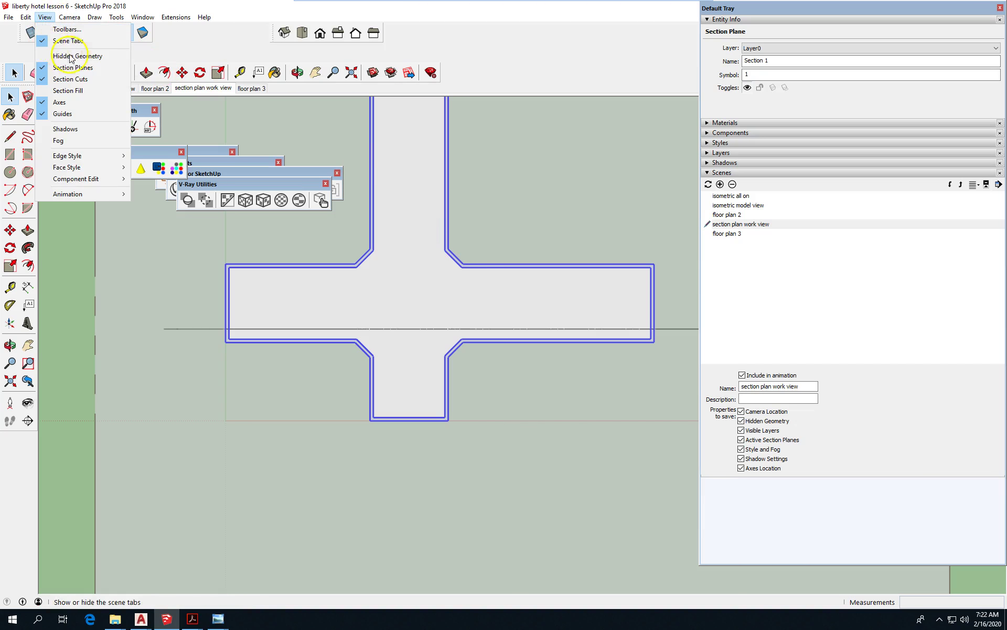
left_click(100, 67)
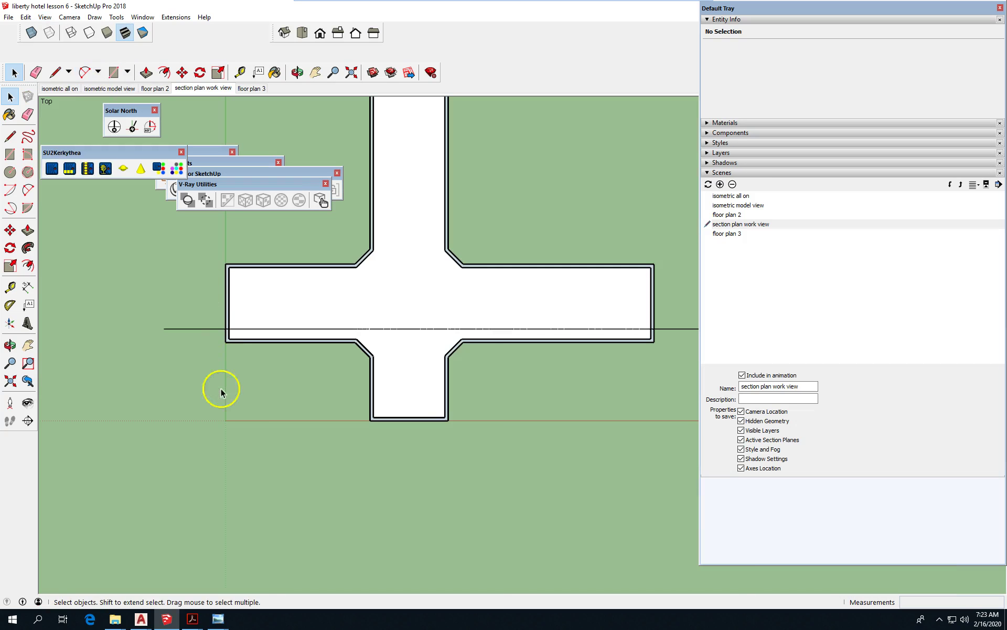
scroll(173, 379, "down", 1)
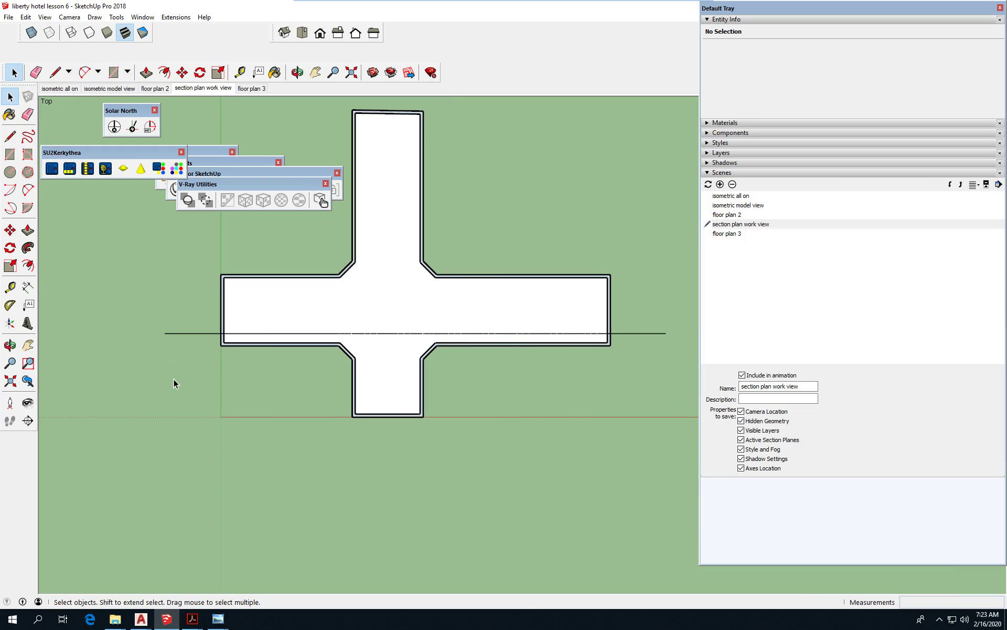
left_click(536, 272)
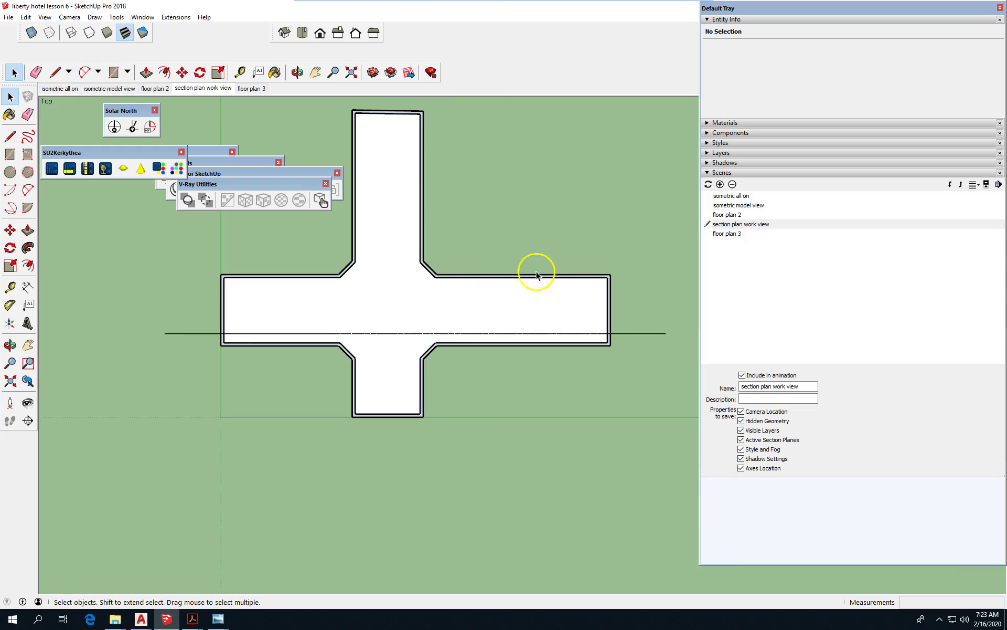
- Save this view as scene 'floor plan 4', then reopen section plan work view
left_click(720, 185)
left_click(877, 334)
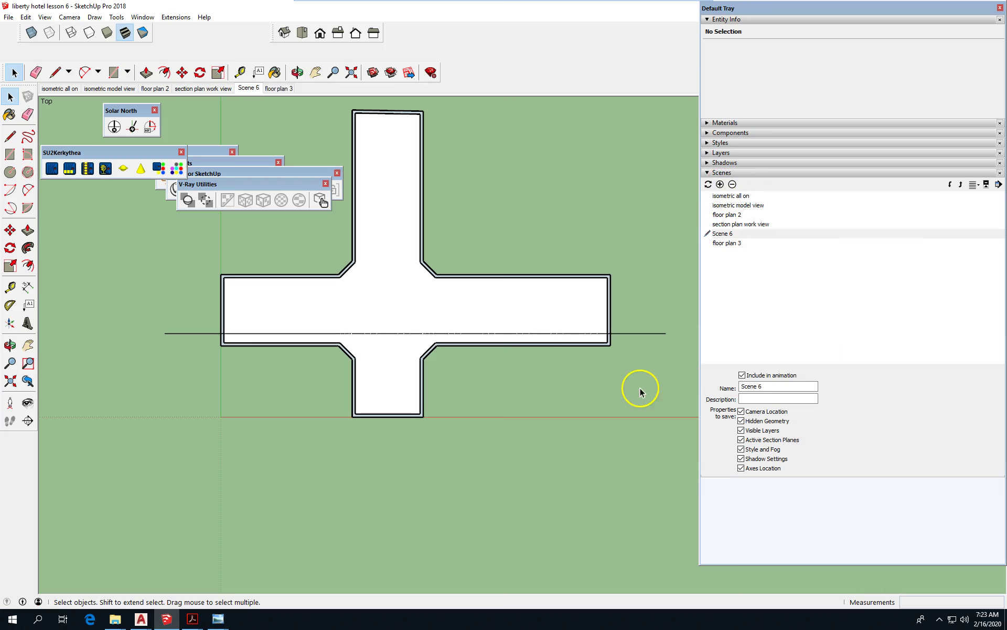
triple_click(797, 386)
type("floor plan 4")
key("Return")
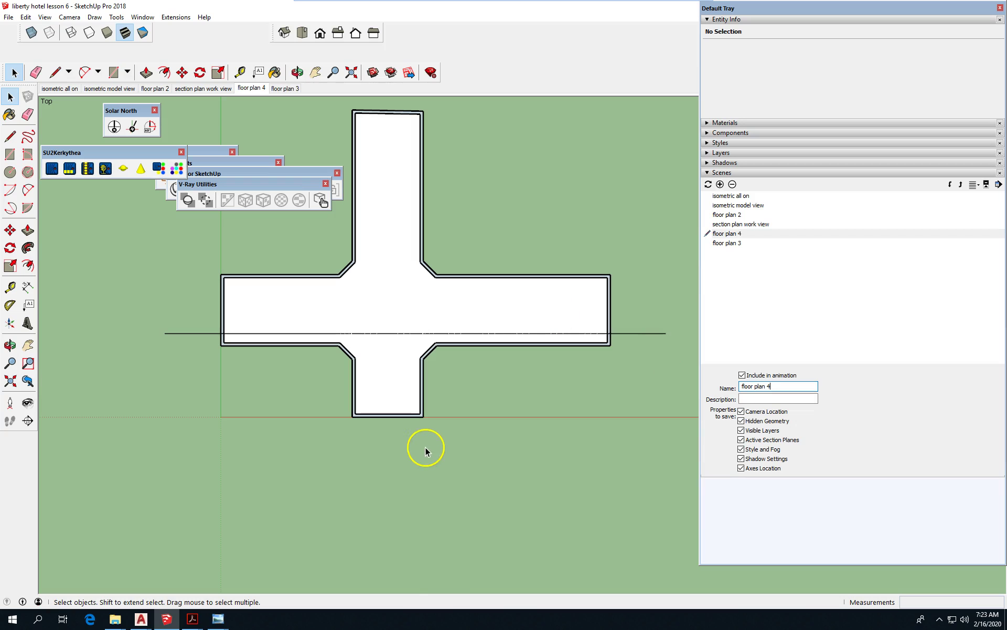
double_click(752, 225)
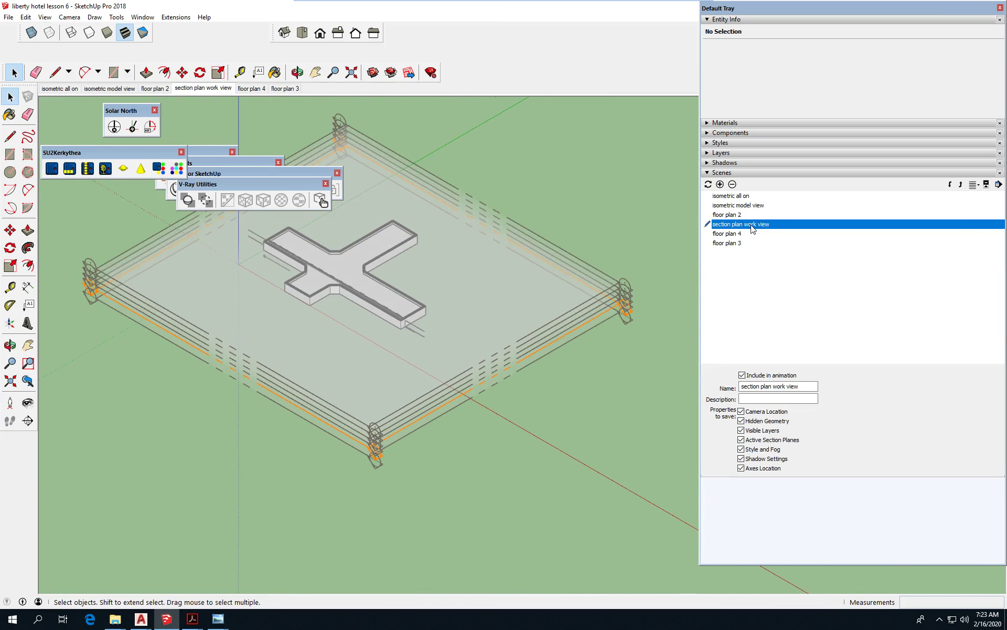
- Make the section plane along the front edge the active cut
left_click(437, 410)
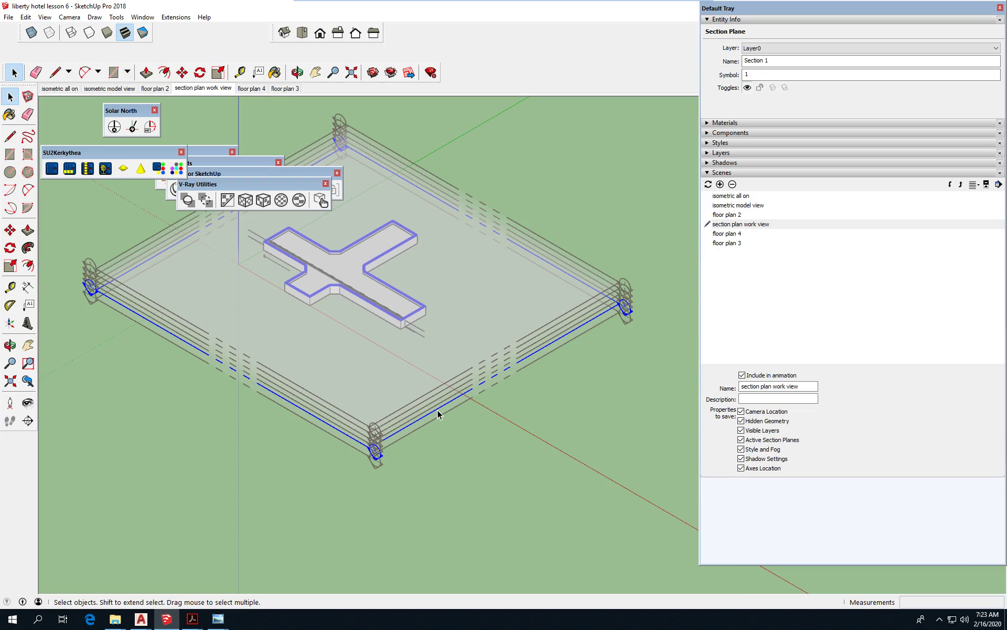
double_click(435, 409)
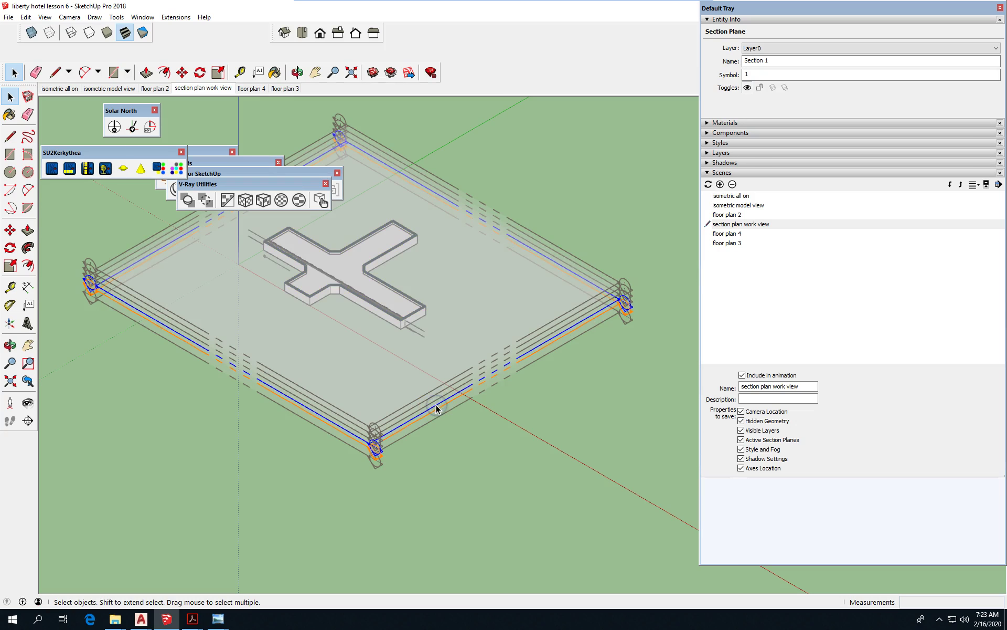
right_click(436, 404)
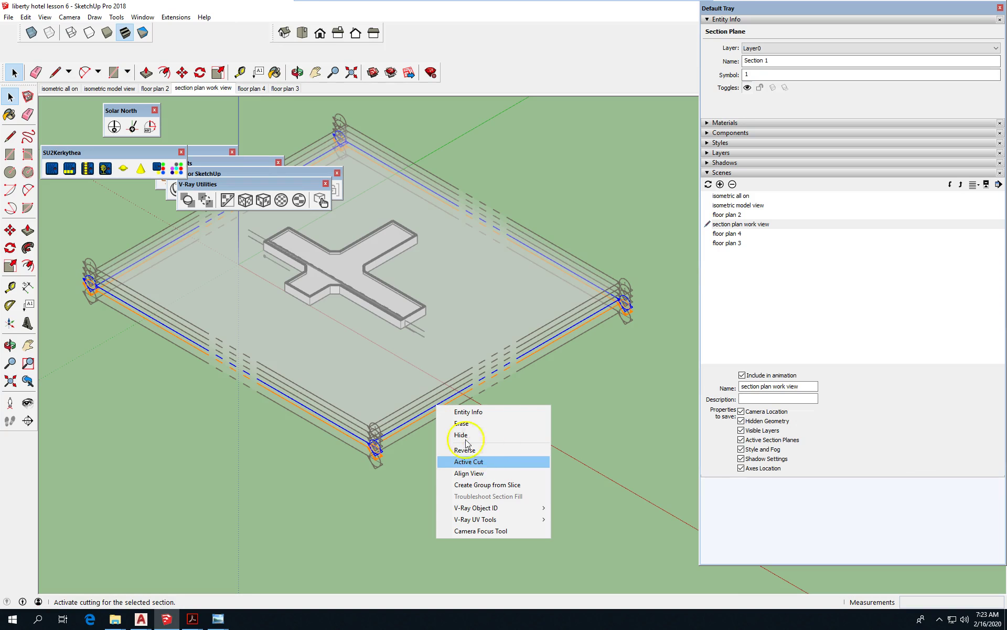
left_click(414, 416)
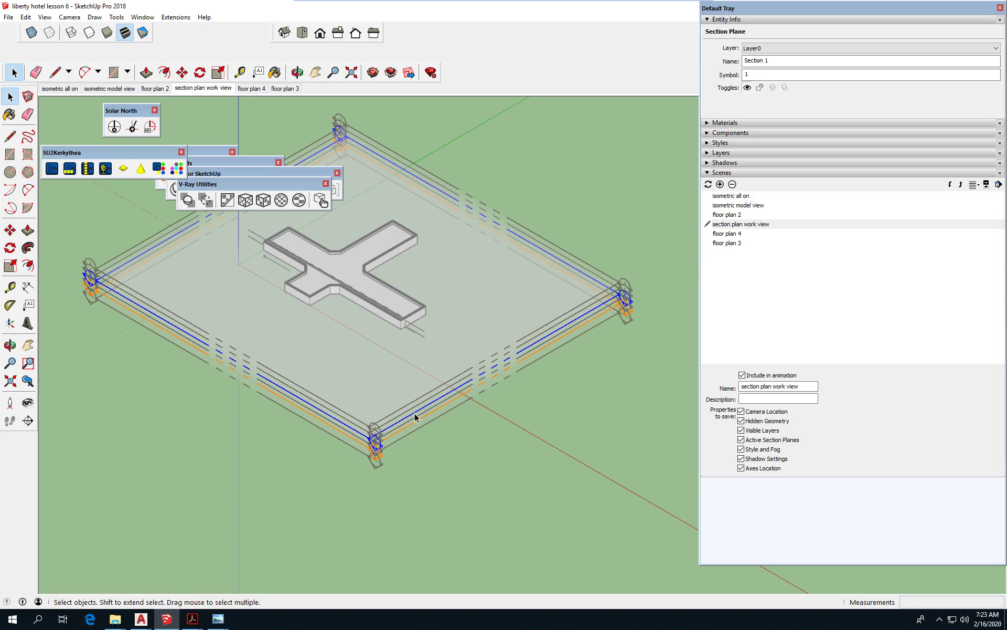
double_click(413, 410)
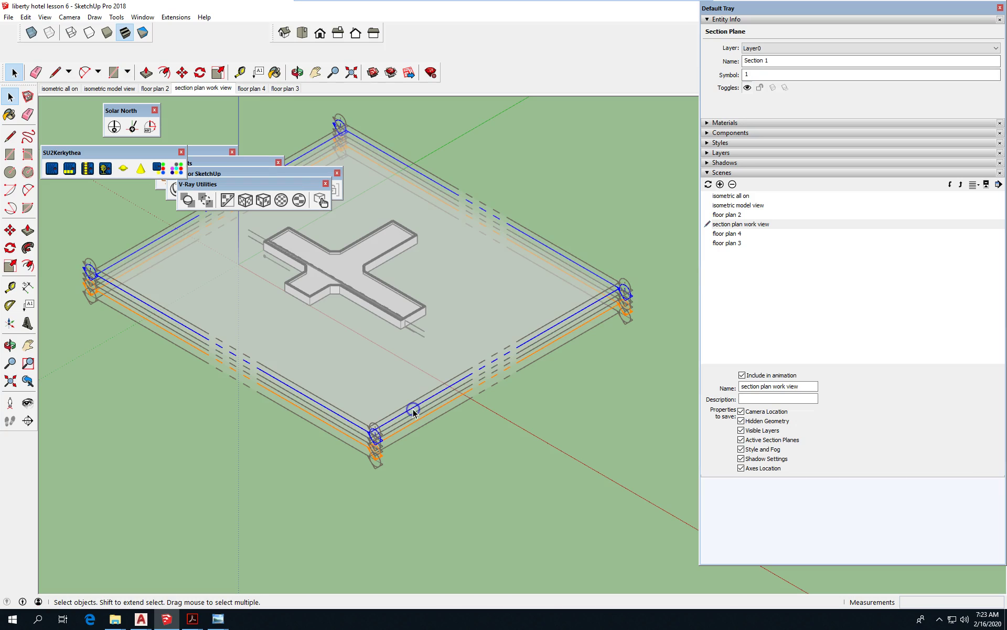
left_click(465, 443)
- Select the section plane just above it in the stack
scroll(422, 419, "up", 4)
scroll(433, 444, "down", 2)
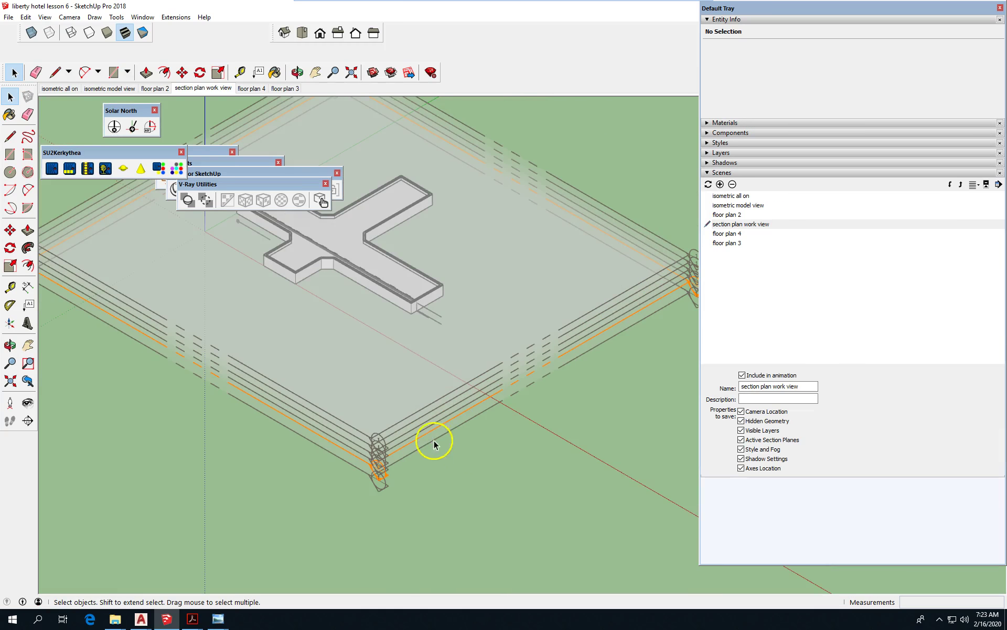
left_click(426, 428)
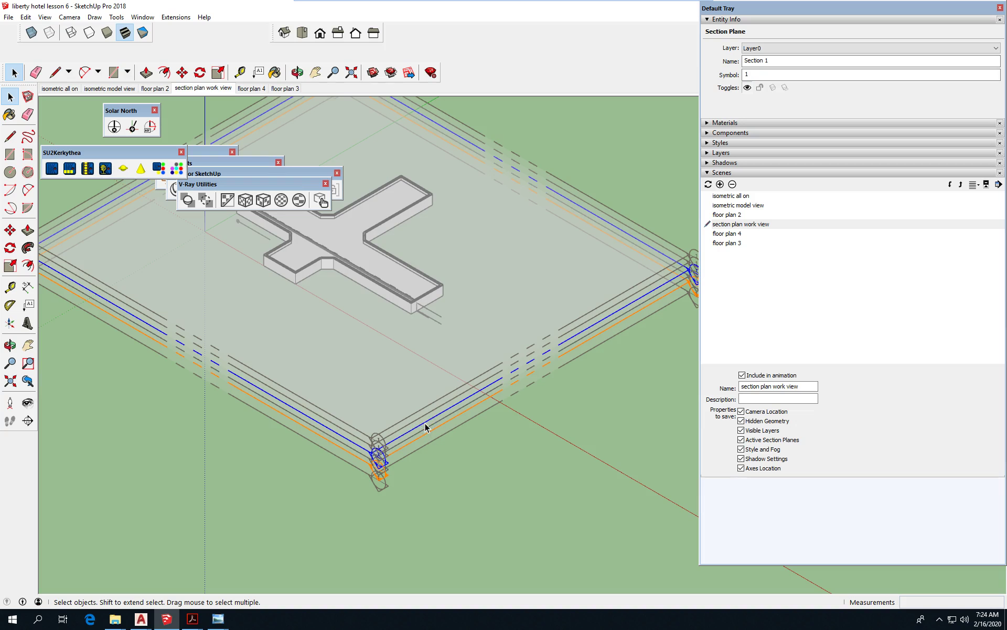
left_click_drag(425, 427, 429, 419)
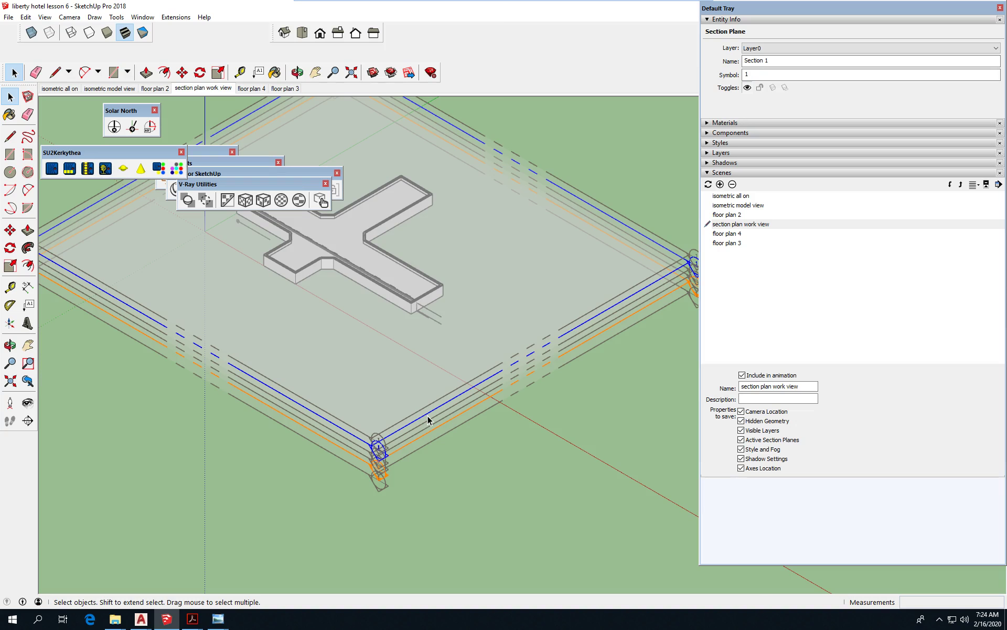
- Show the Component Attributes panel from Window, then close it
left_click(142, 17)
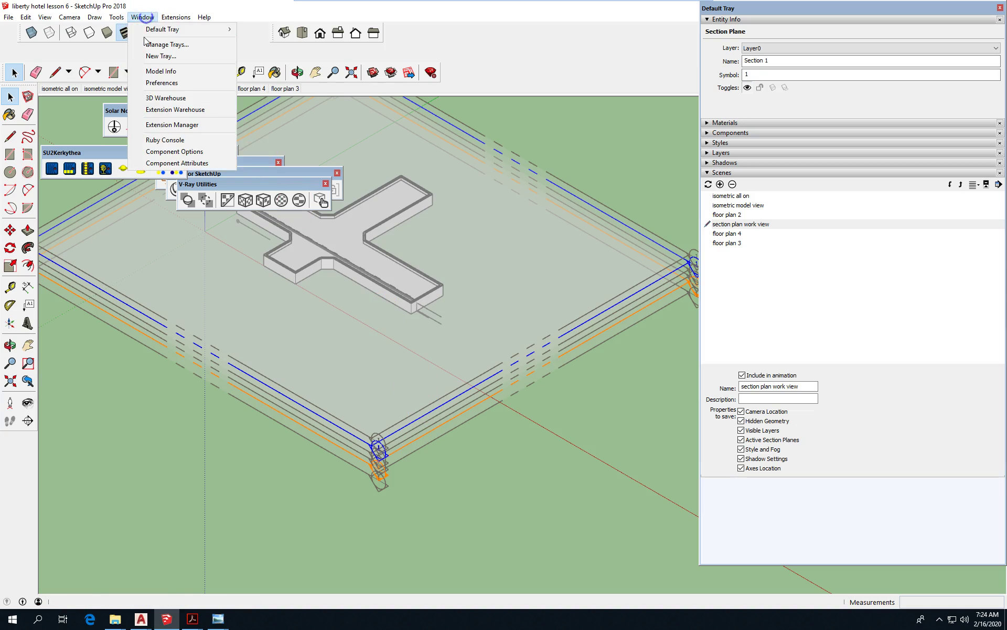
left_click(216, 163)
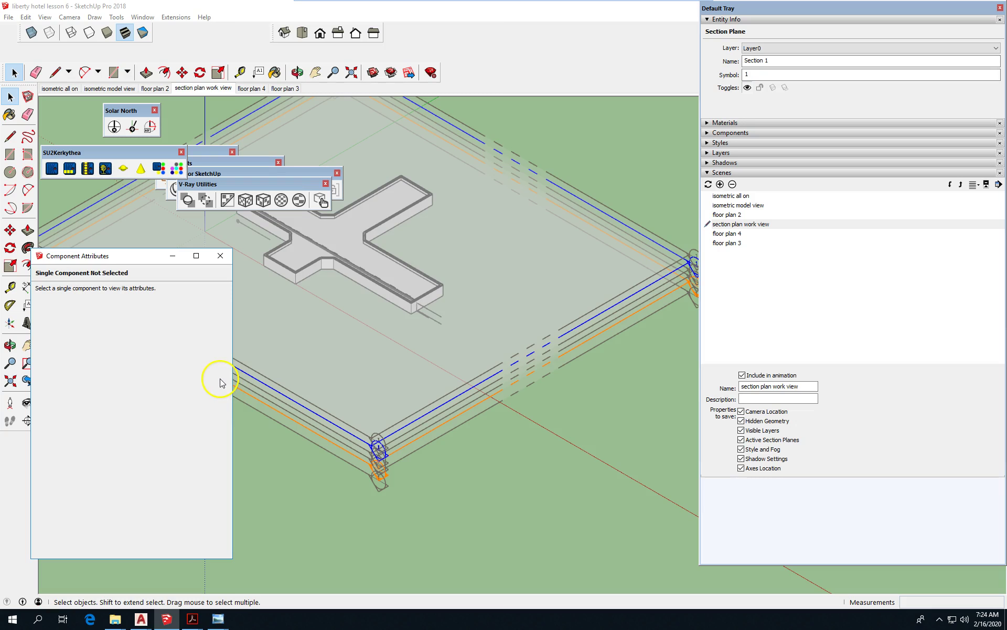
left_click(480, 416)
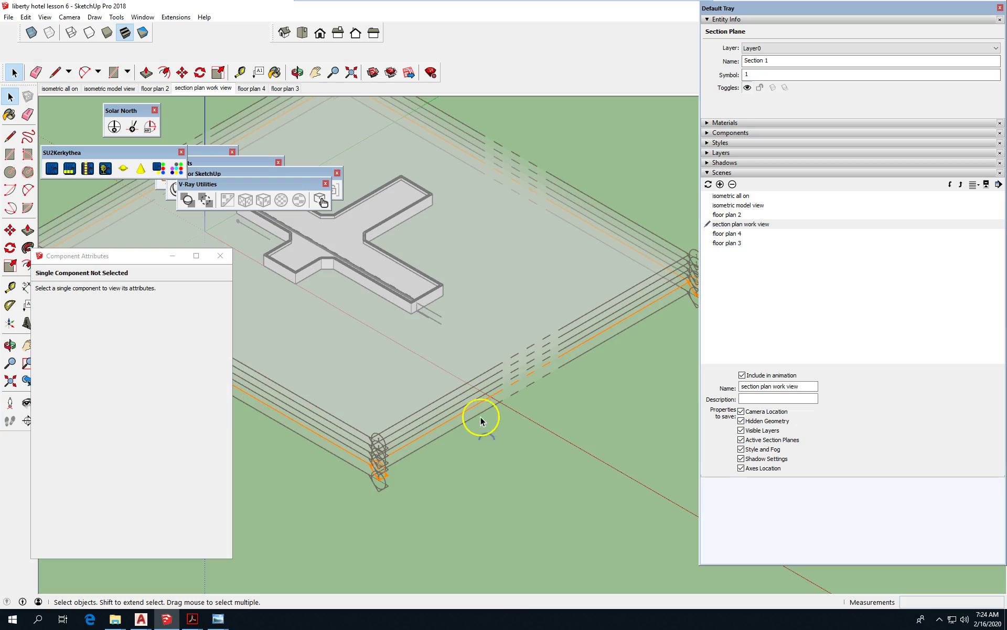
left_click(220, 255)
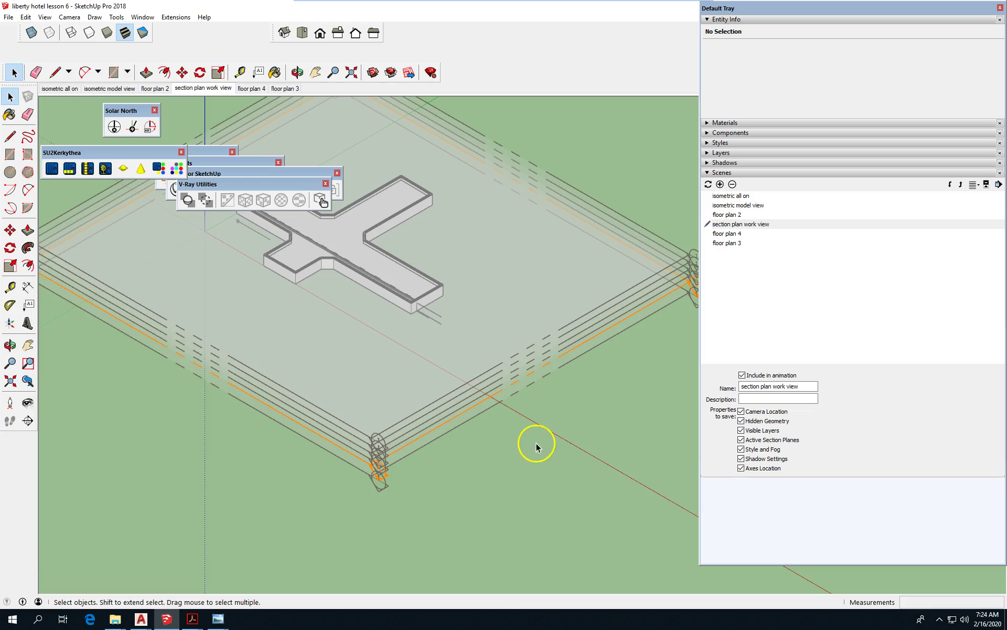
- Orbit toward the section plane's front corner and dismiss its context menu unused
scroll(477, 435, "down", 3)
scroll(470, 433, "up", 5)
middle_click_drag(472, 414, 478, 321)
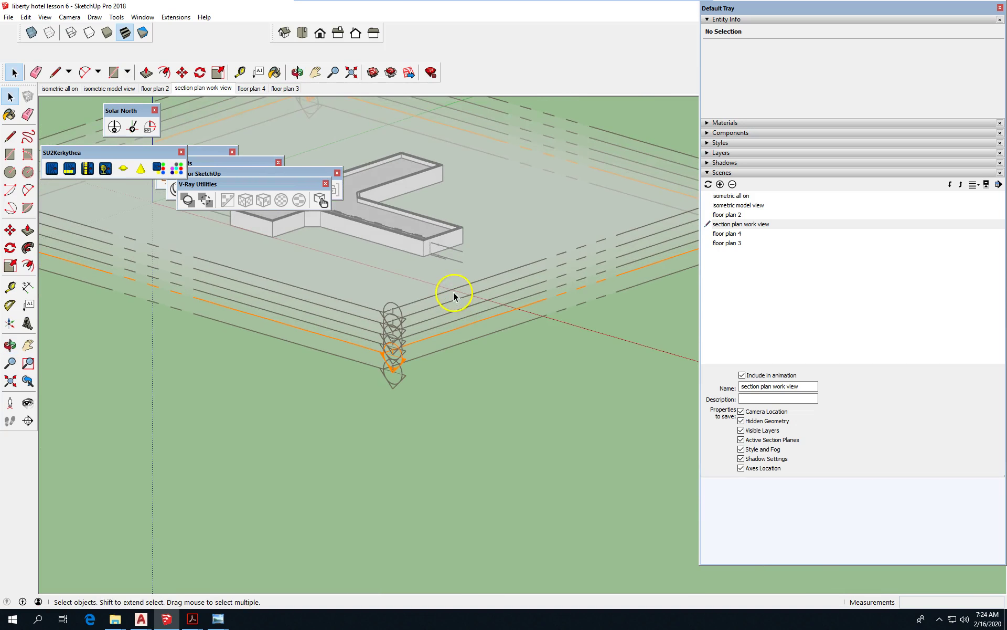
right_click(451, 299)
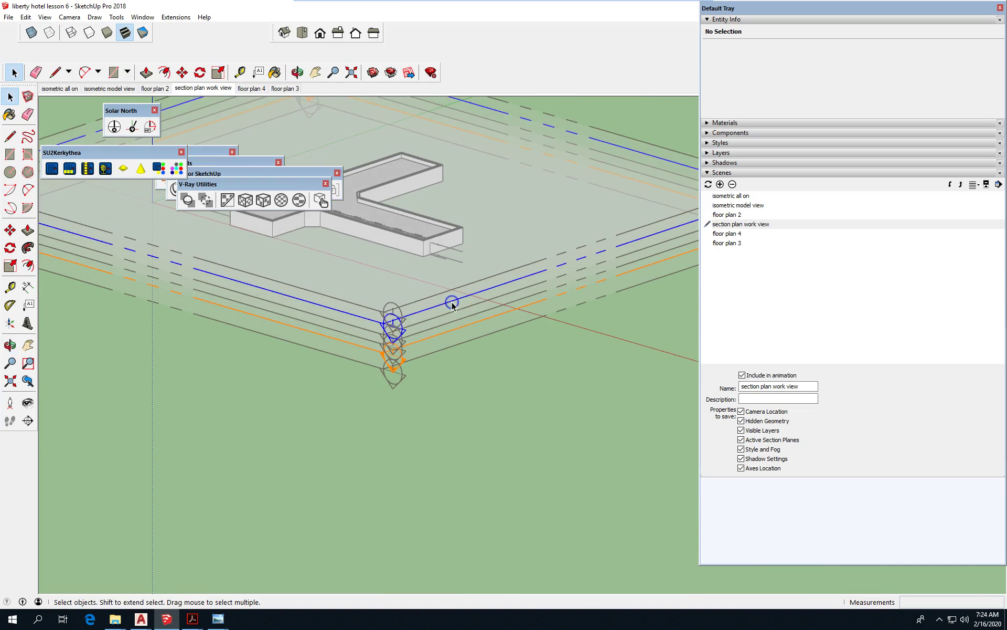
left_click(555, 468)
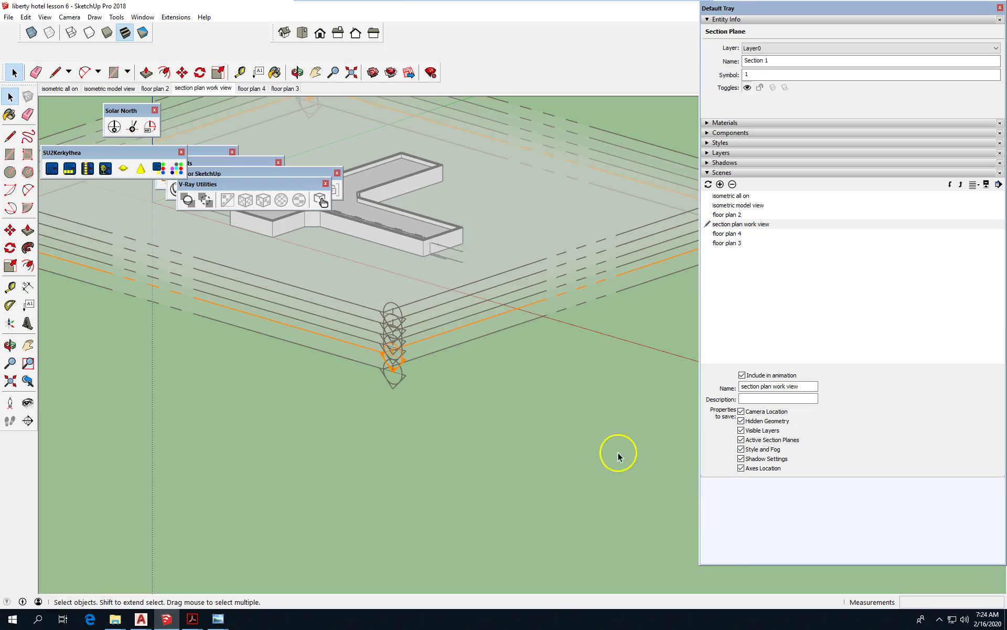
- Save floor plan 2 in Iso view as scene 'floor plan 2 isometric', then open floor plan 3
double_click(733, 215)
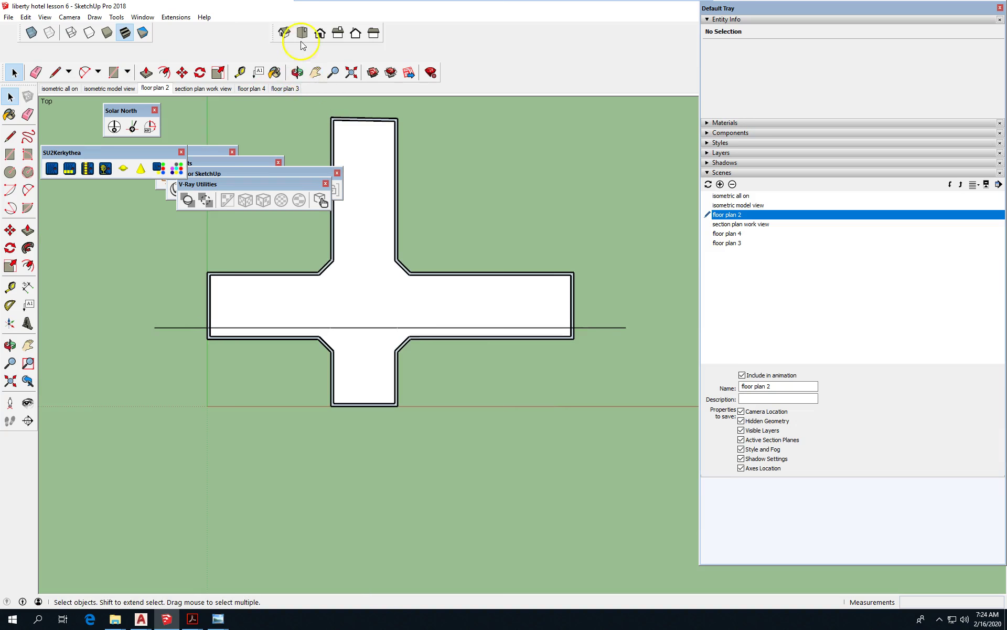
left_click(285, 33)
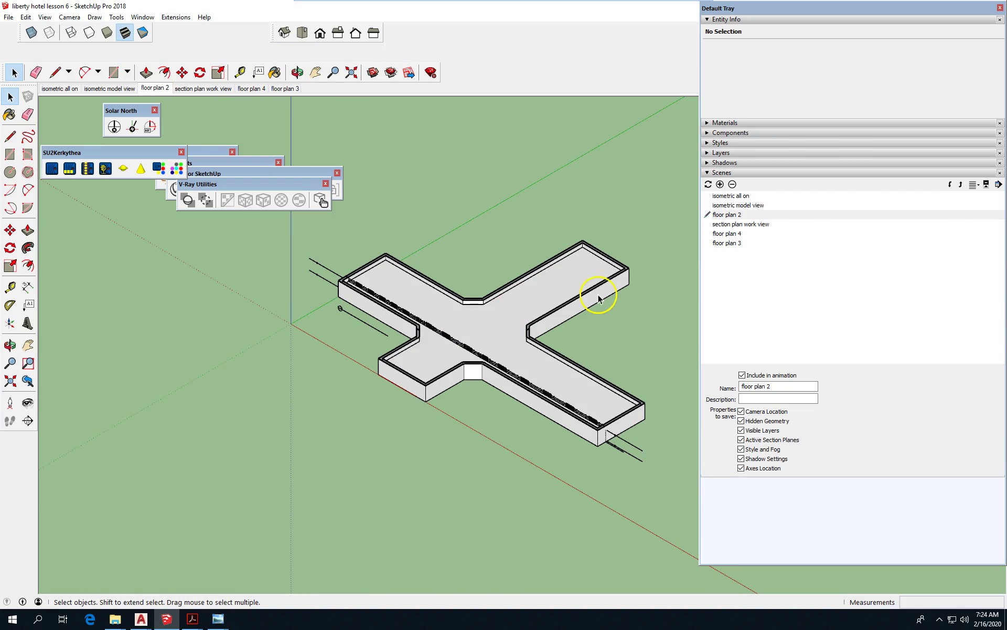
left_click(719, 184)
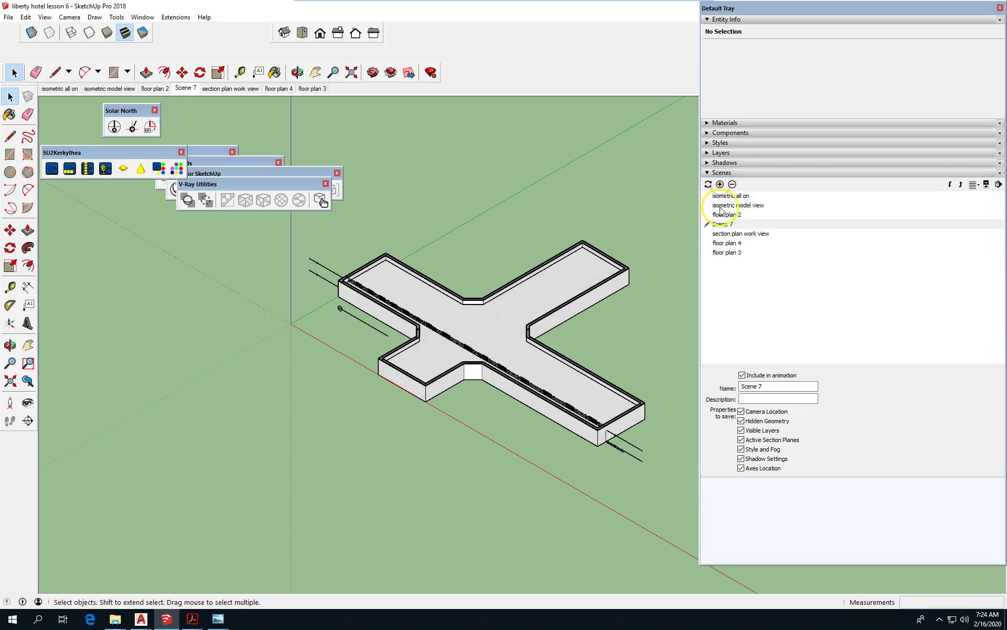
left_click_drag(767, 387, 714, 386)
type("floor plan")
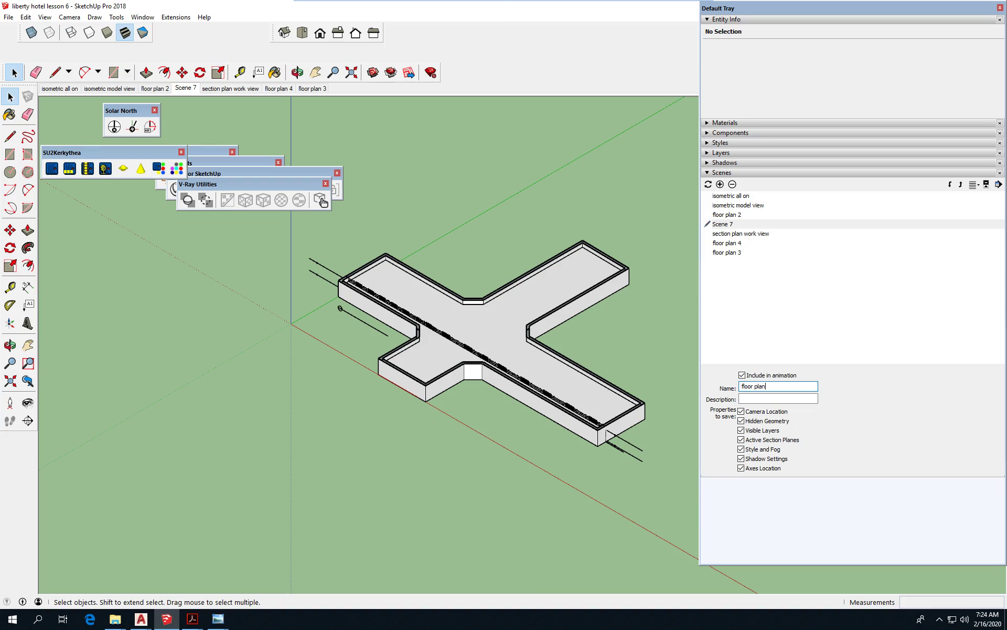
type(" 2 isometric")
key("Return")
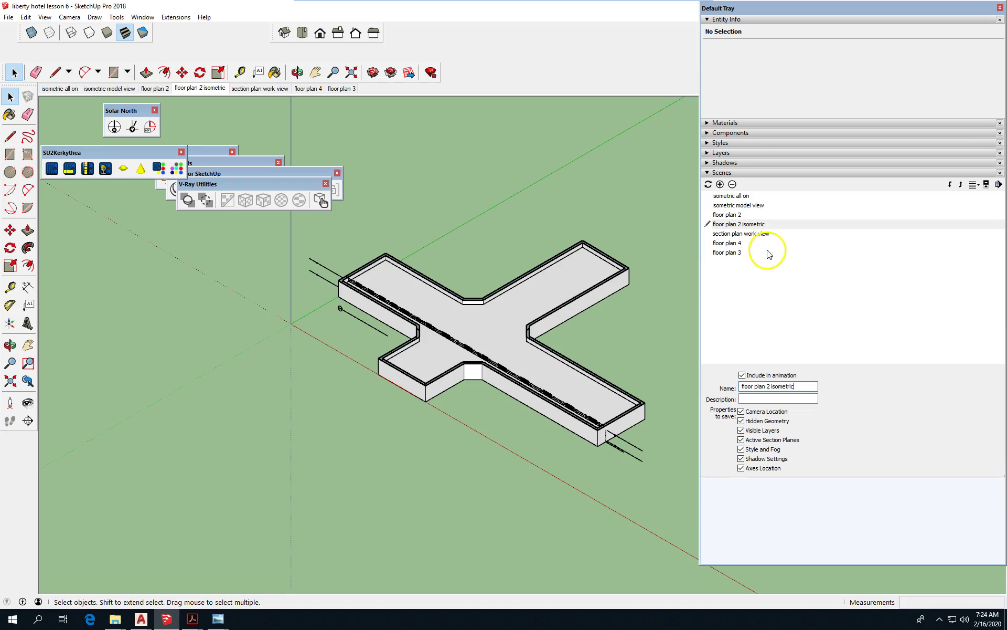
double_click(743, 253)
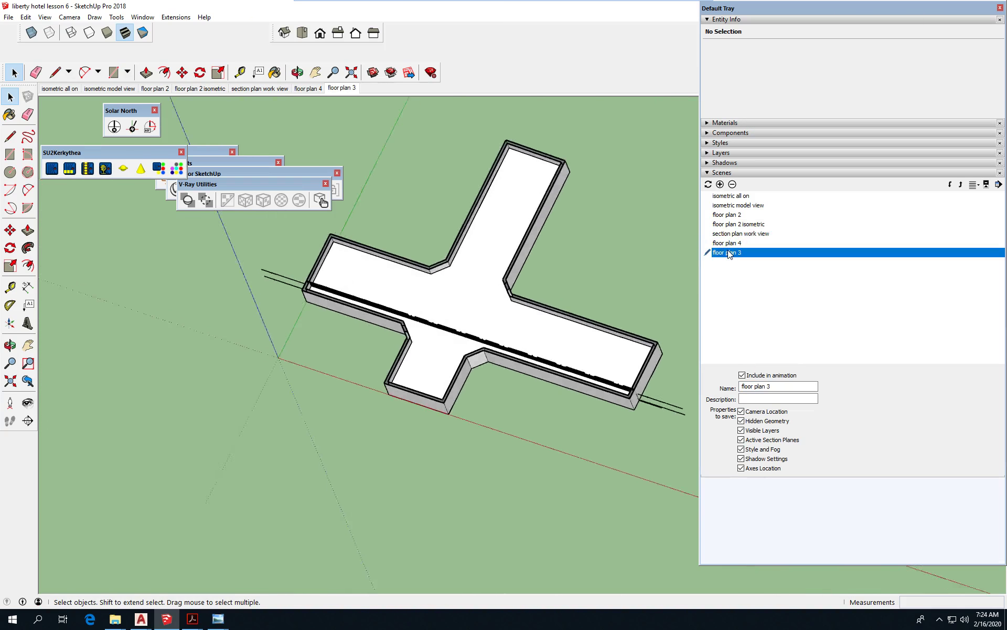
- Save floor plan 3's Iso view as Scene 8 renamed 'floor plan 3 isometric', then open floor plan 4
left_click(284, 33)
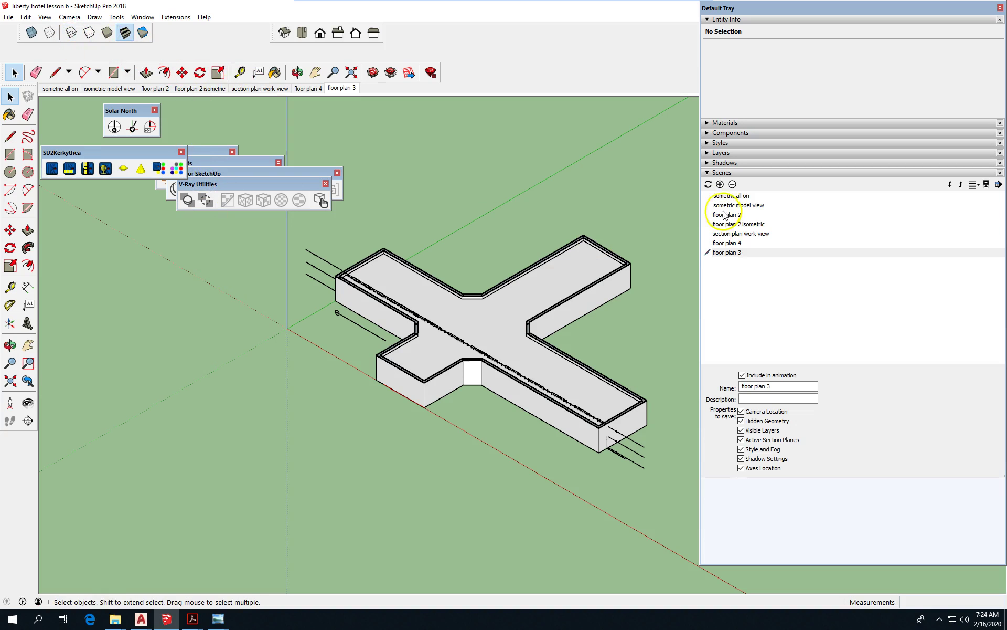
left_click(719, 184)
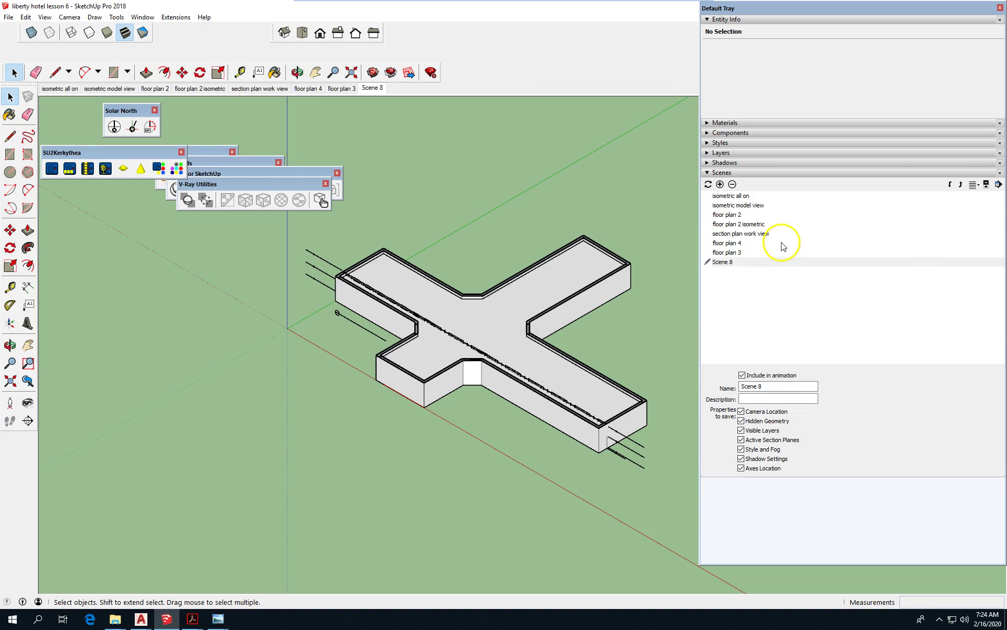
triple_click(780, 385)
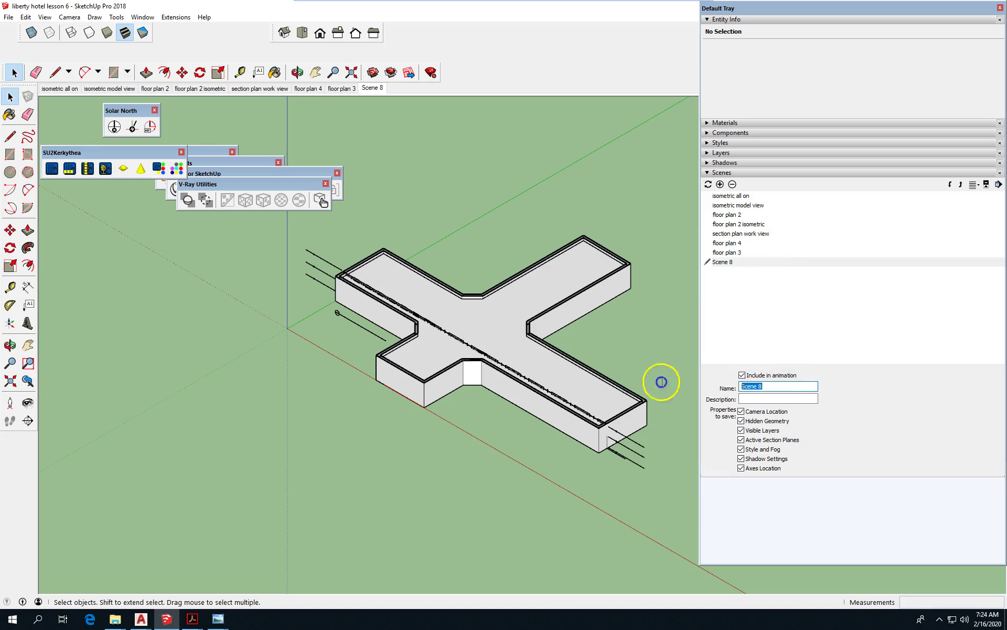
type("floor plan 3 isometric")
key("Return")
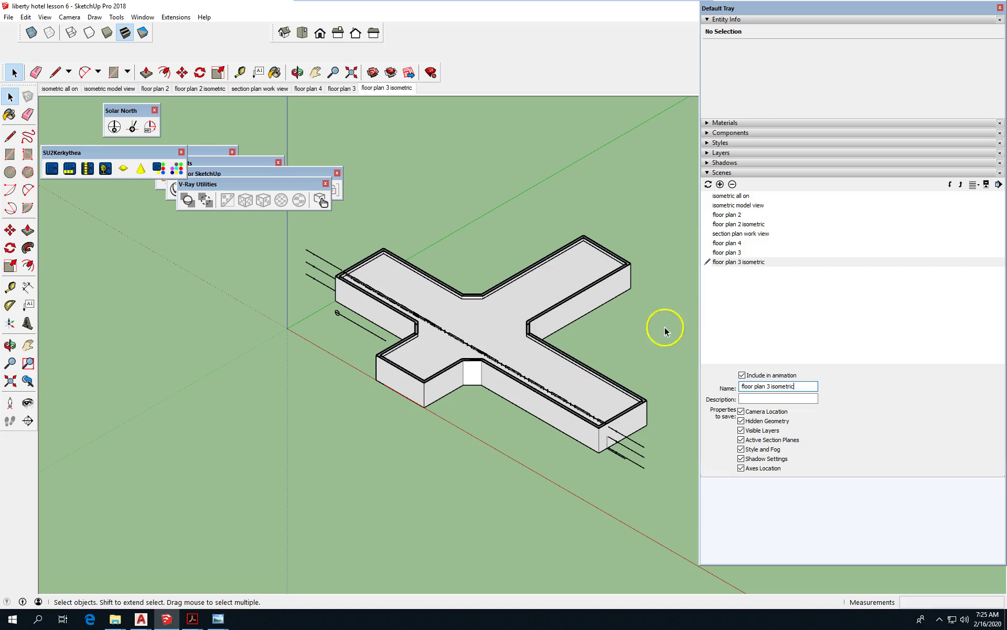
left_click(734, 243)
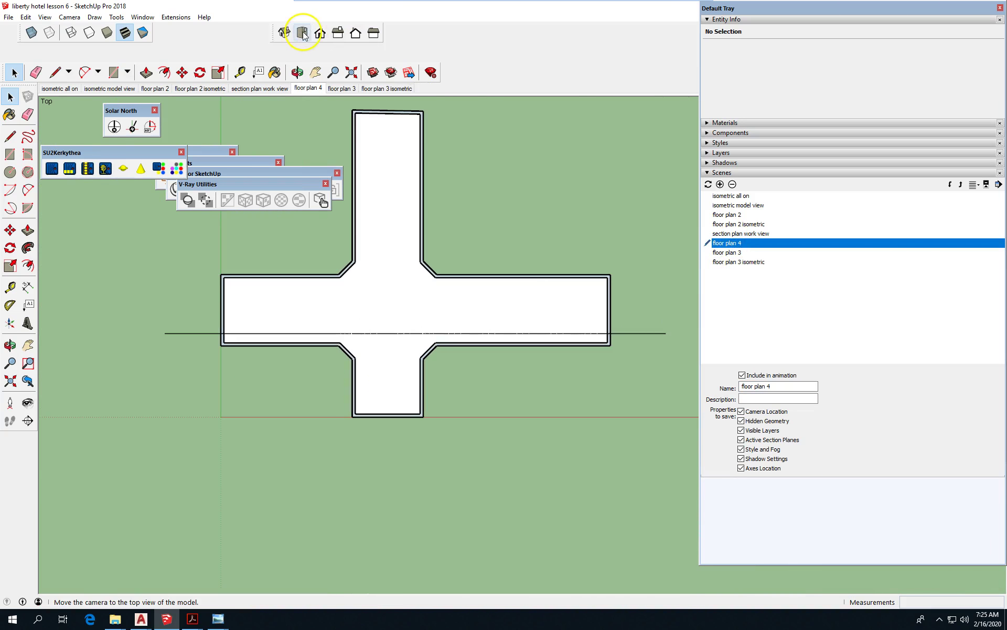
- Save floor plan 4's Iso view as Scene 9 renamed 'floor plan 4 isometric', then open floor plan 2 isometric
left_click(285, 33)
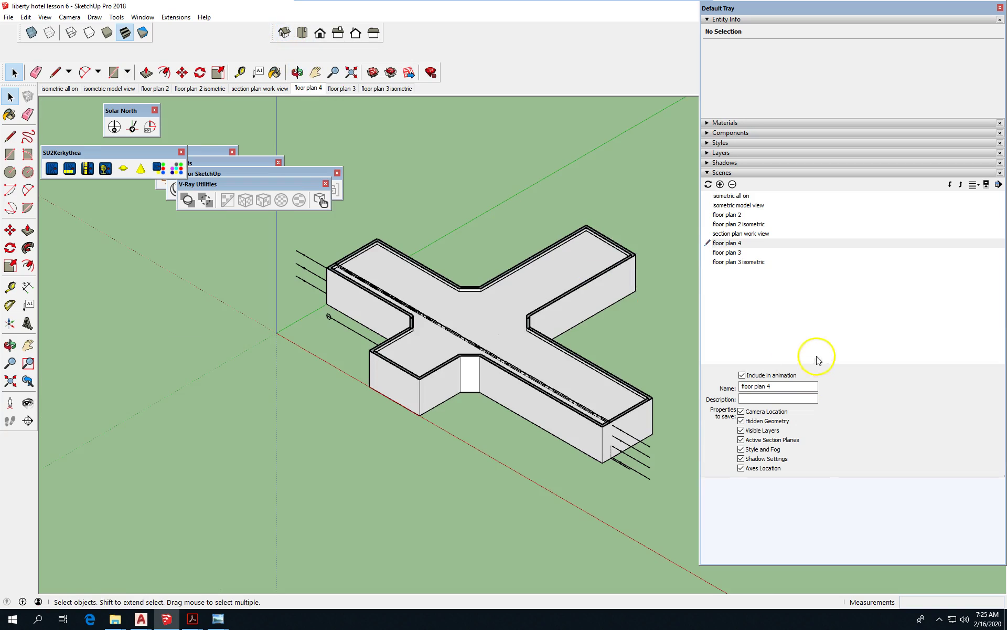
left_click(720, 184)
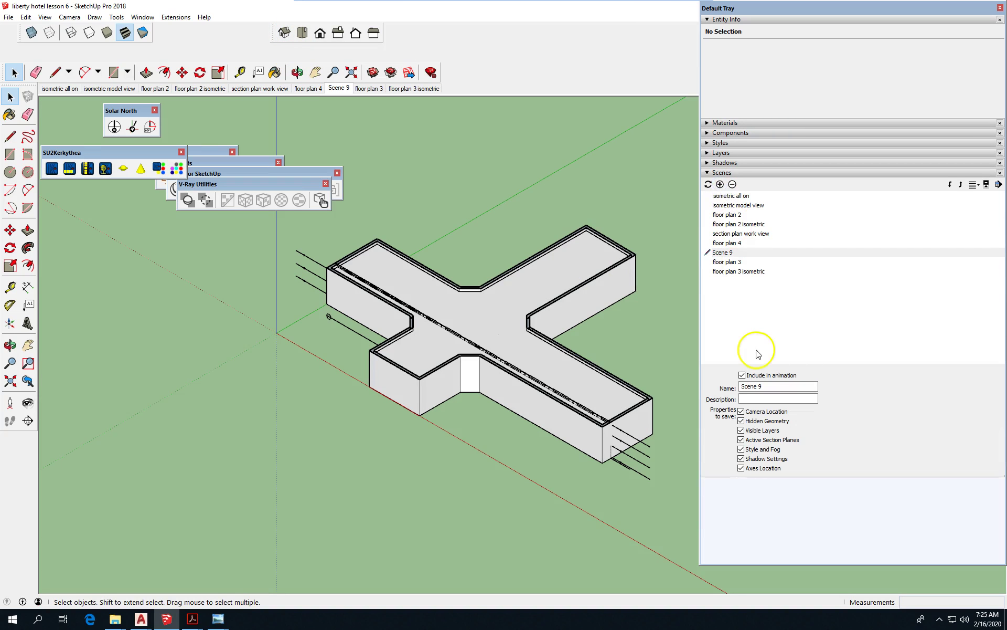
left_click_drag(768, 386, 693, 383)
type("f")
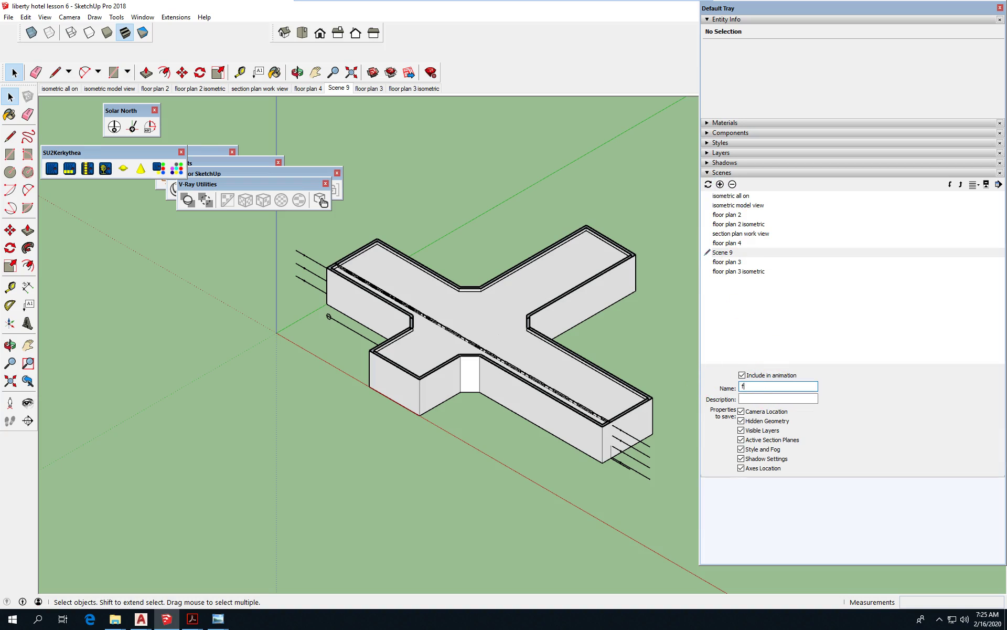
type("loor plan 4 isometric")
key("Return")
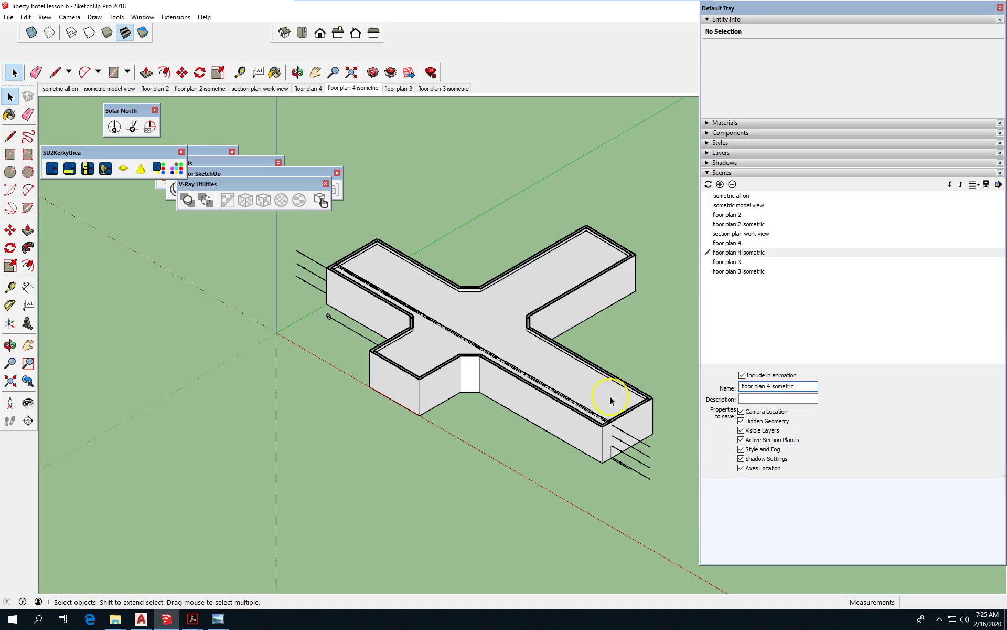
scroll(336, 325, "down", 2)
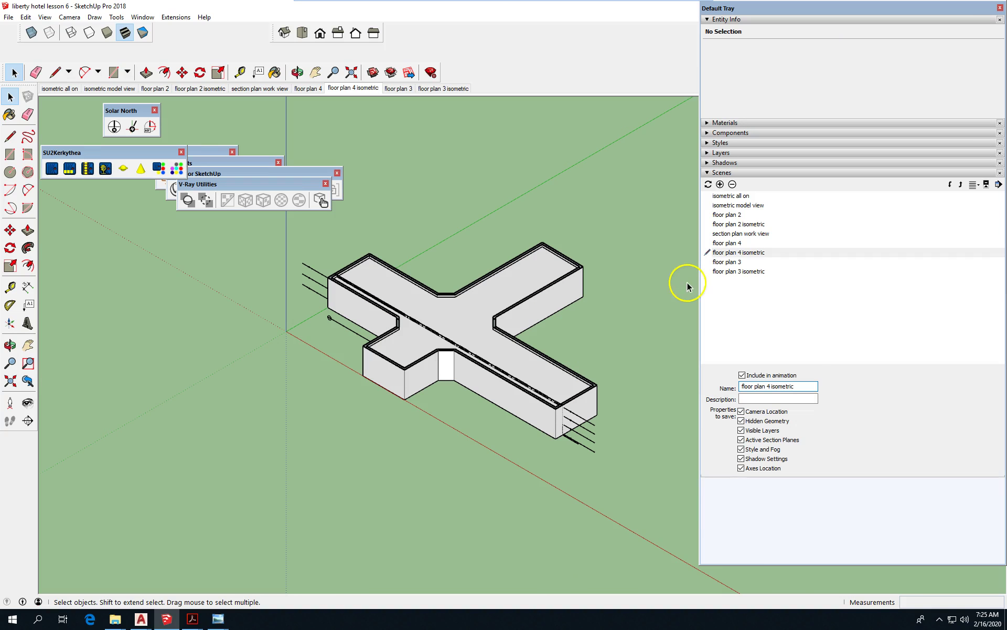
double_click(762, 224)
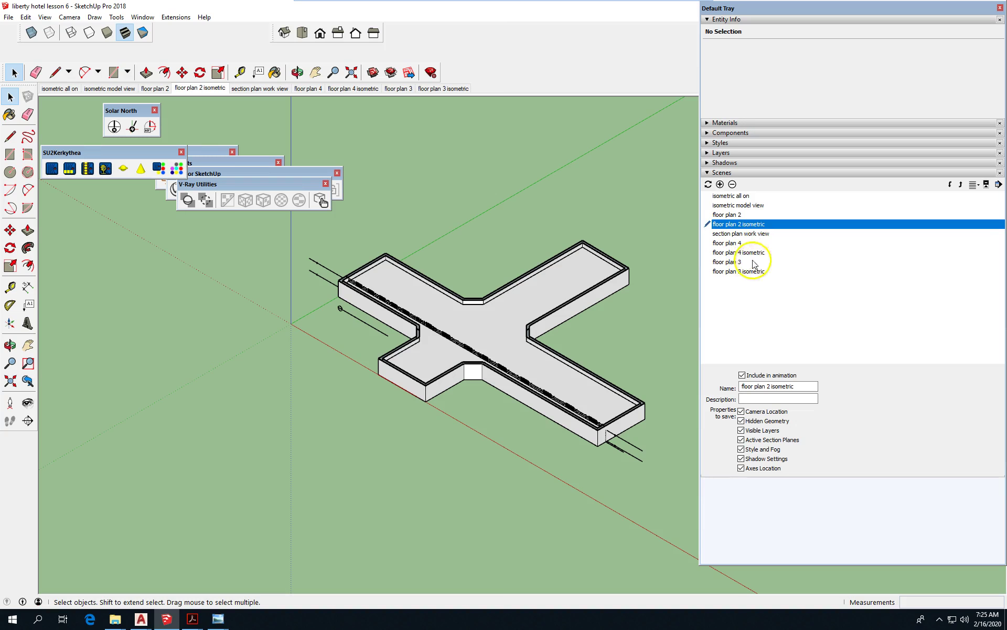
- Check the floor plan 3 and floor plan 4 isometric scenes, then return to isometric model view
double_click(750, 272)
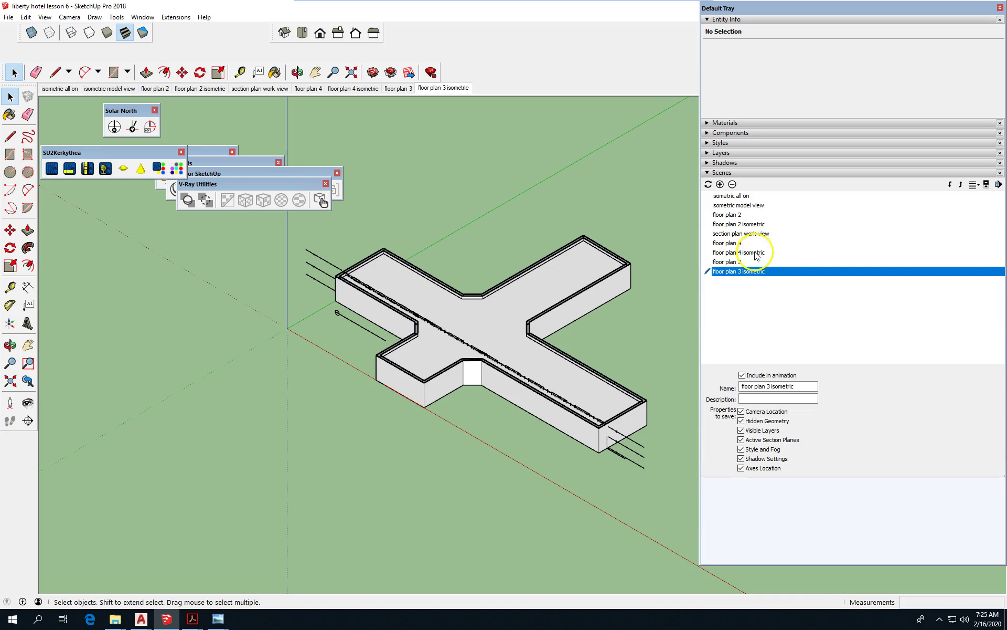
double_click(755, 254)
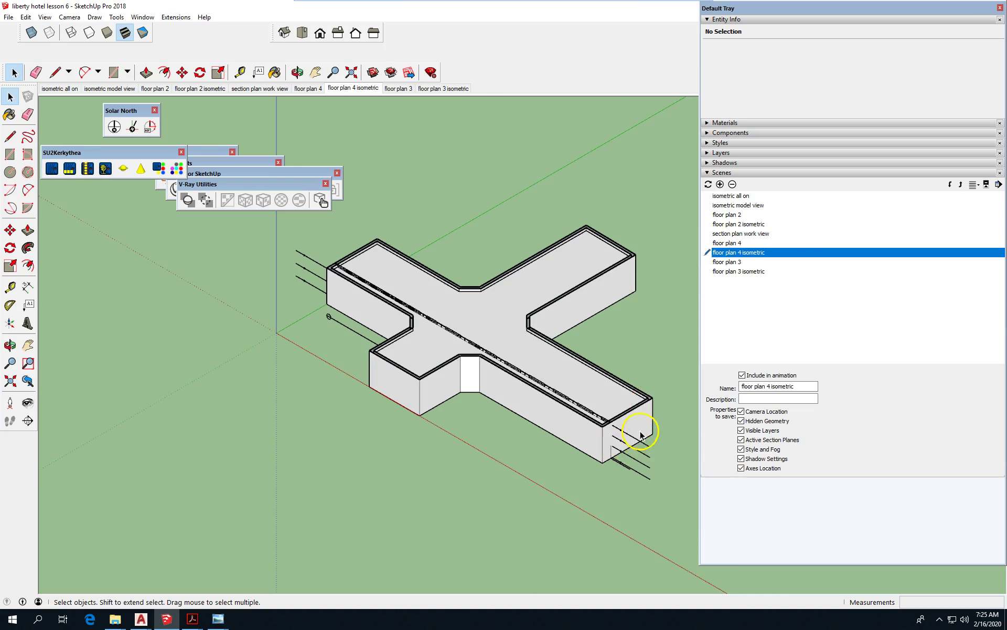
scroll(641, 435, "up", 3)
scroll(545, 423, "down", 2)
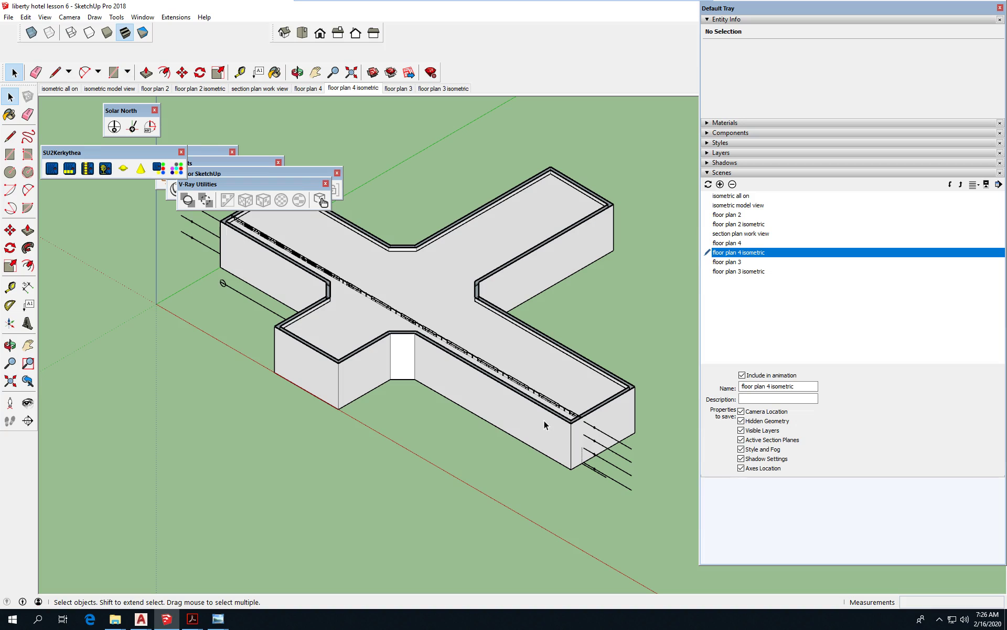
scroll(463, 431, "down", 2)
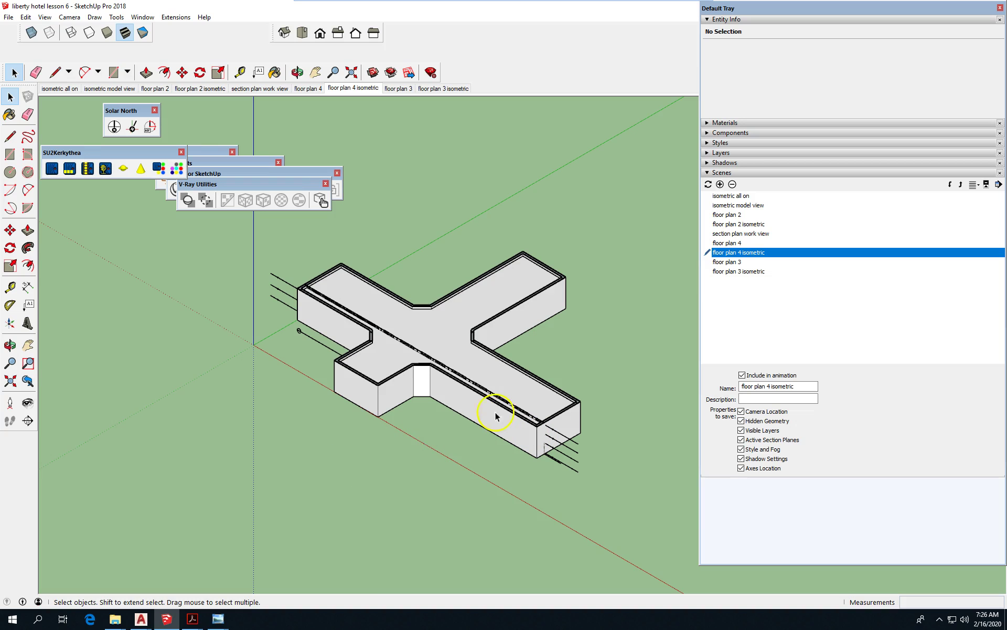
left_click(752, 205)
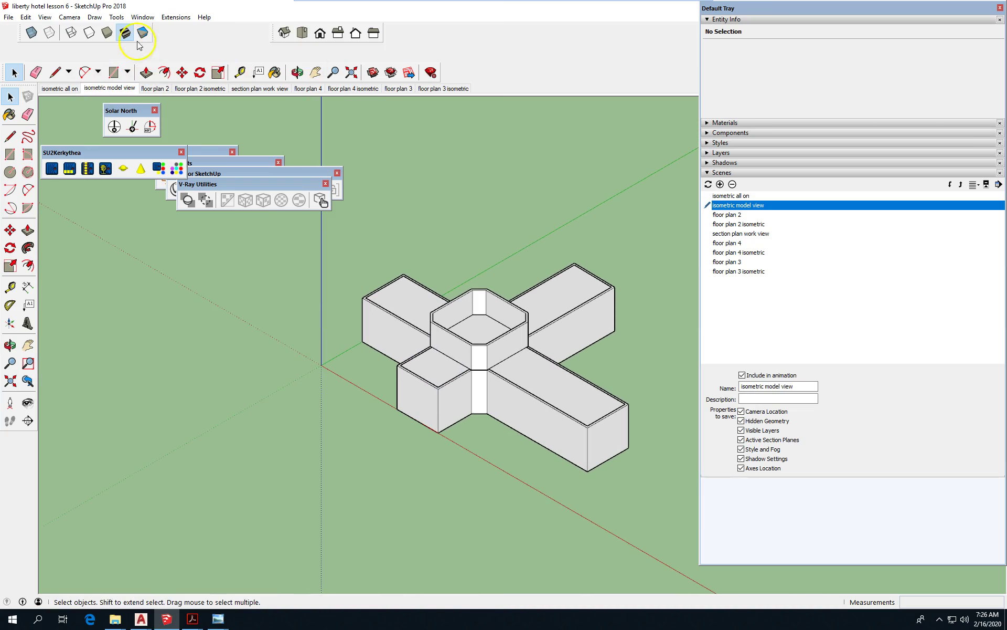
- Place a new section plane, Section 2, on the model's front face
left_click(117, 17)
mouse_move(201, 301)
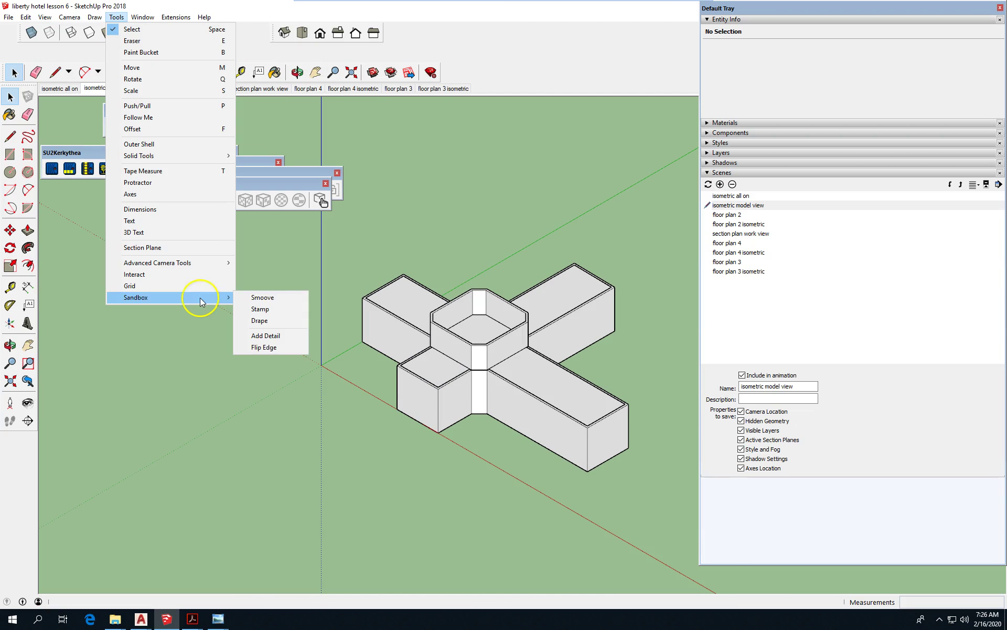
left_click(181, 247)
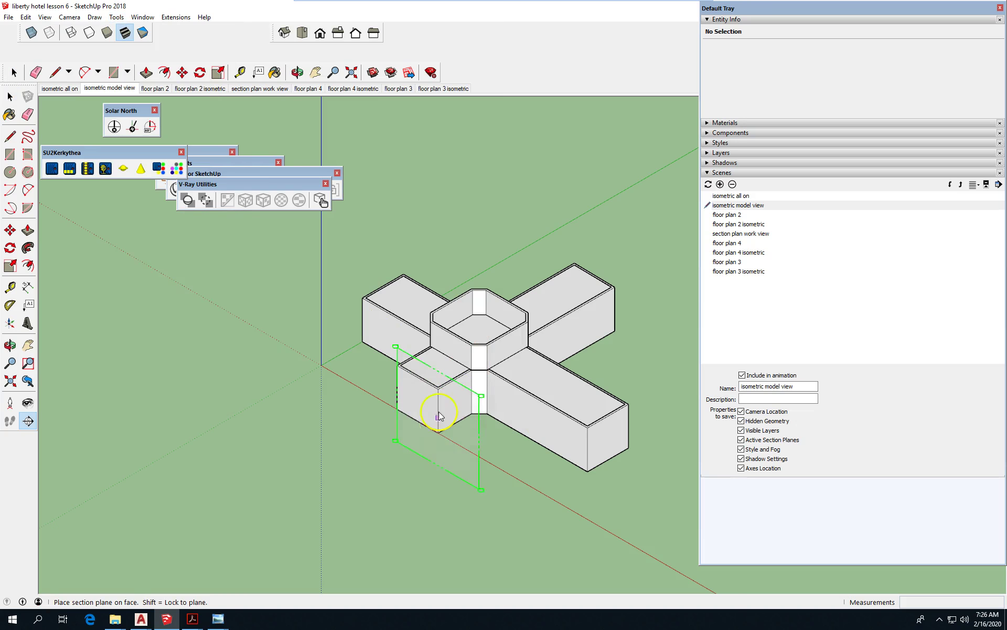
left_click(423, 406)
scroll(189, 260, "down", 4)
scroll(445, 451, "up", 2)
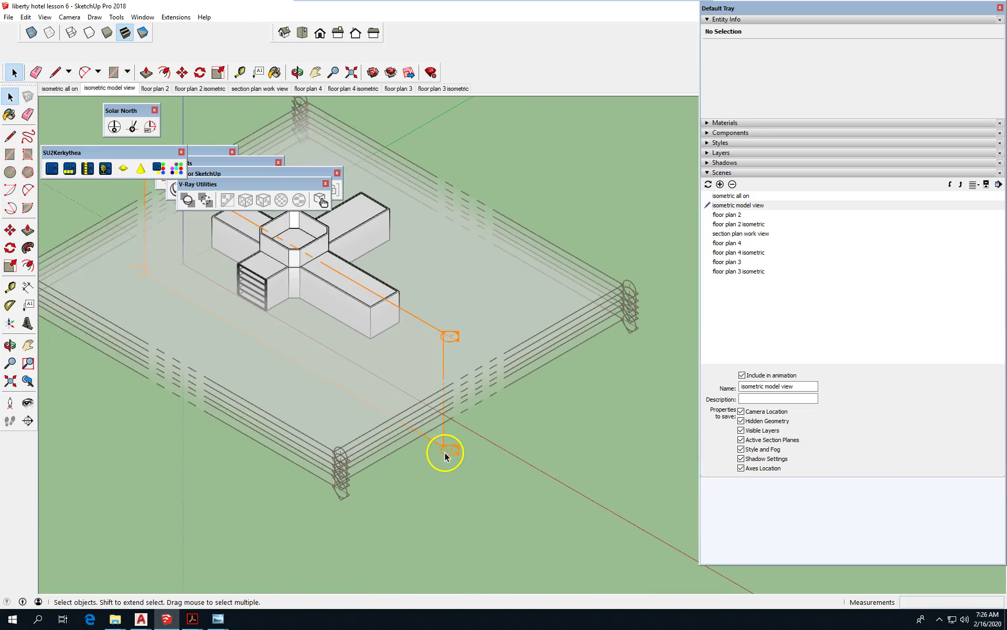
scroll(529, 467, "down", 1)
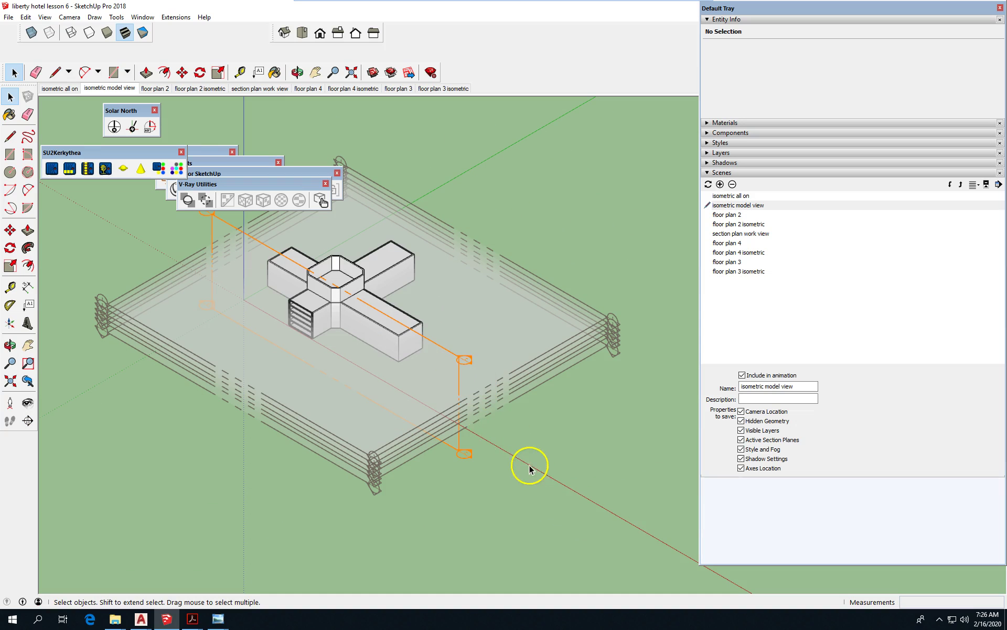
- Move Section 2 63' 2" along the green axis through the long wing
left_click(446, 348)
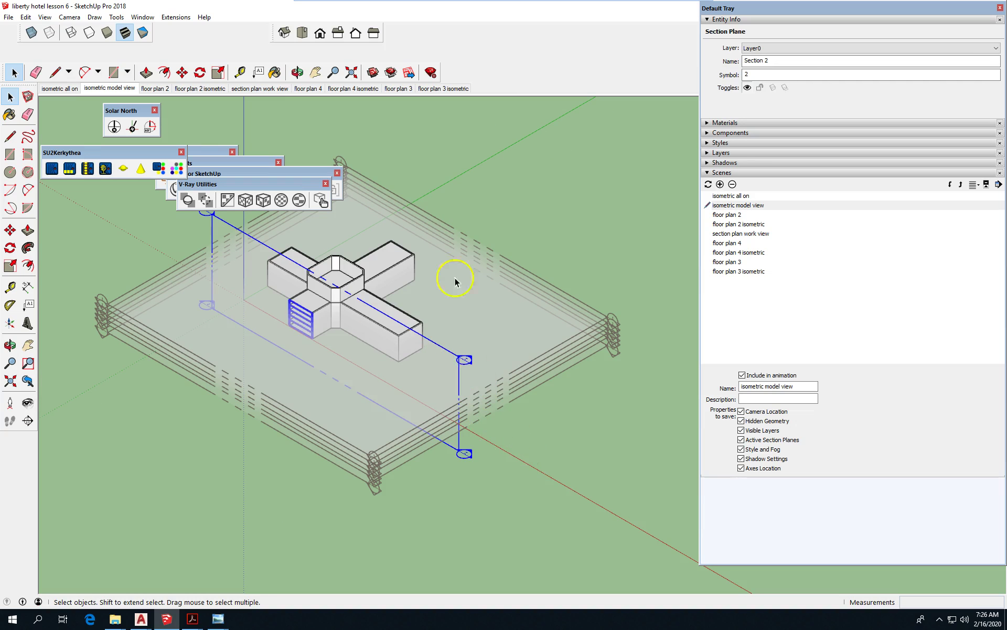
left_click(10, 231)
left_click(512, 521)
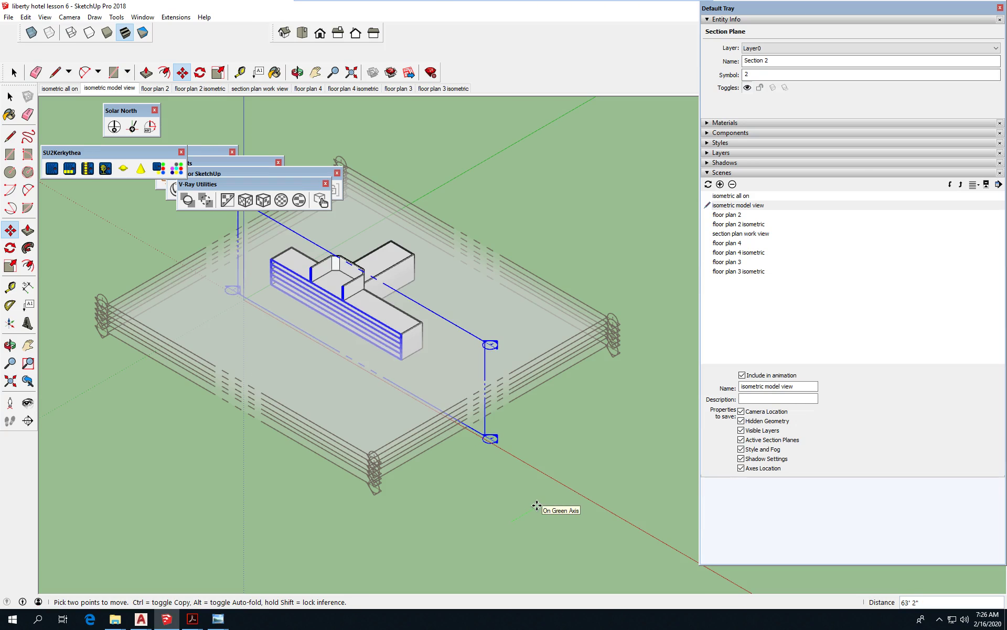
left_click(536, 505)
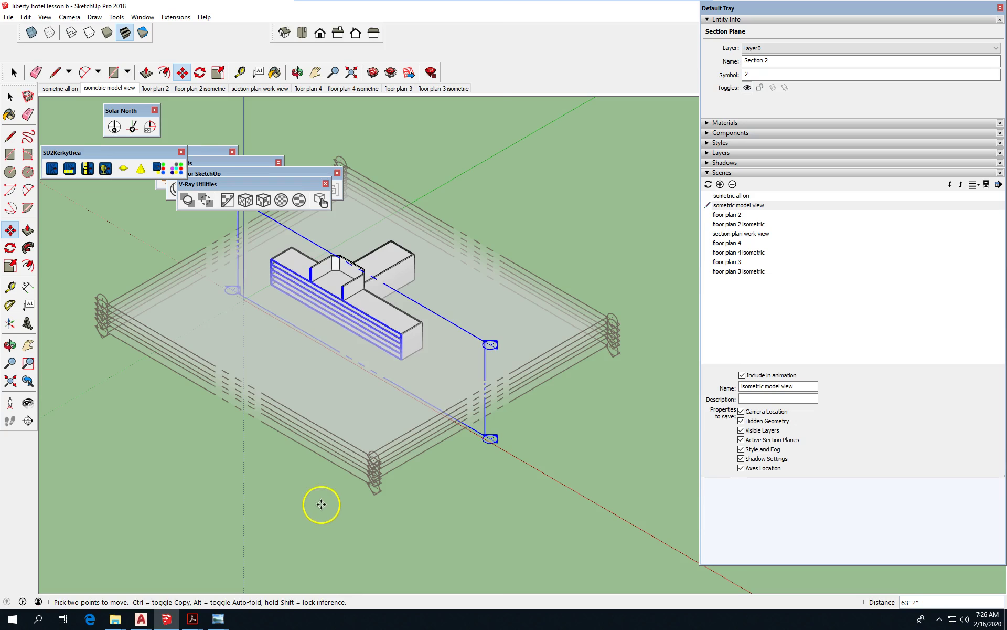
left_click(10, 96)
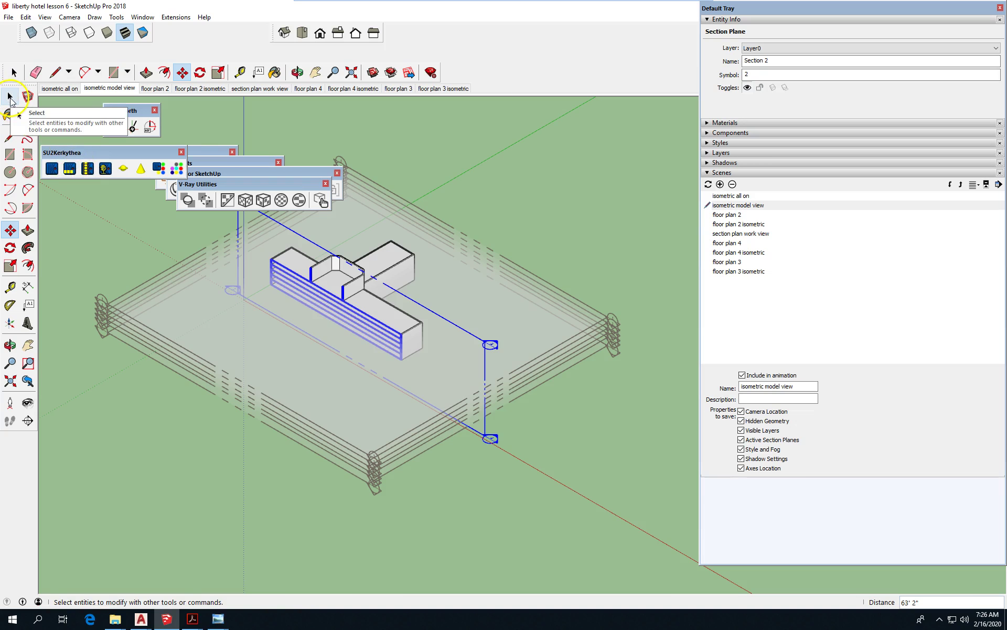
- Align the view face-on to the Section 2 cut and zoom in
right_click(427, 308)
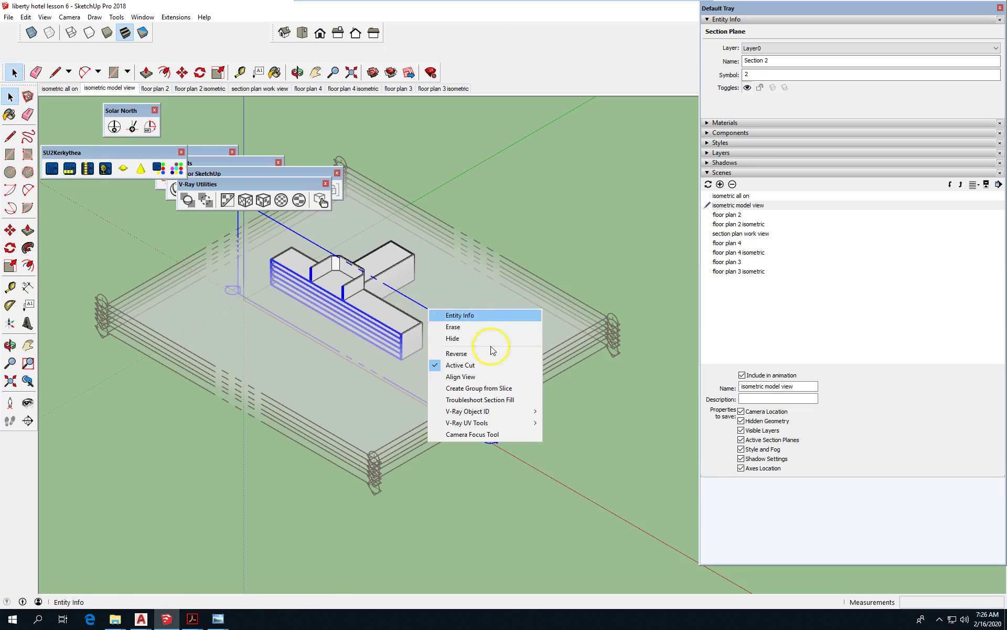
left_click(488, 376)
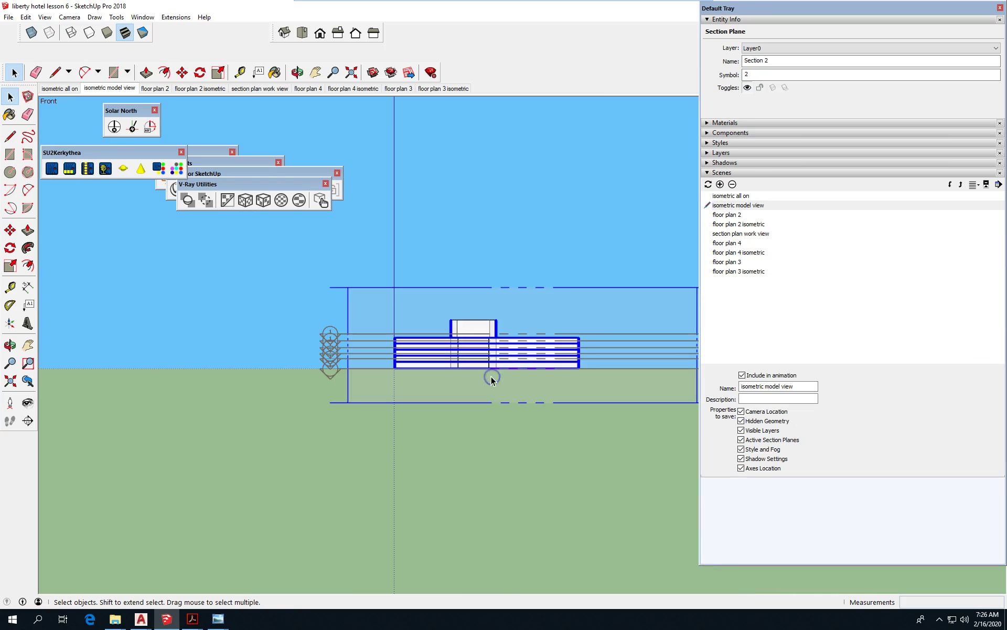
scroll(606, 368, "up", 3)
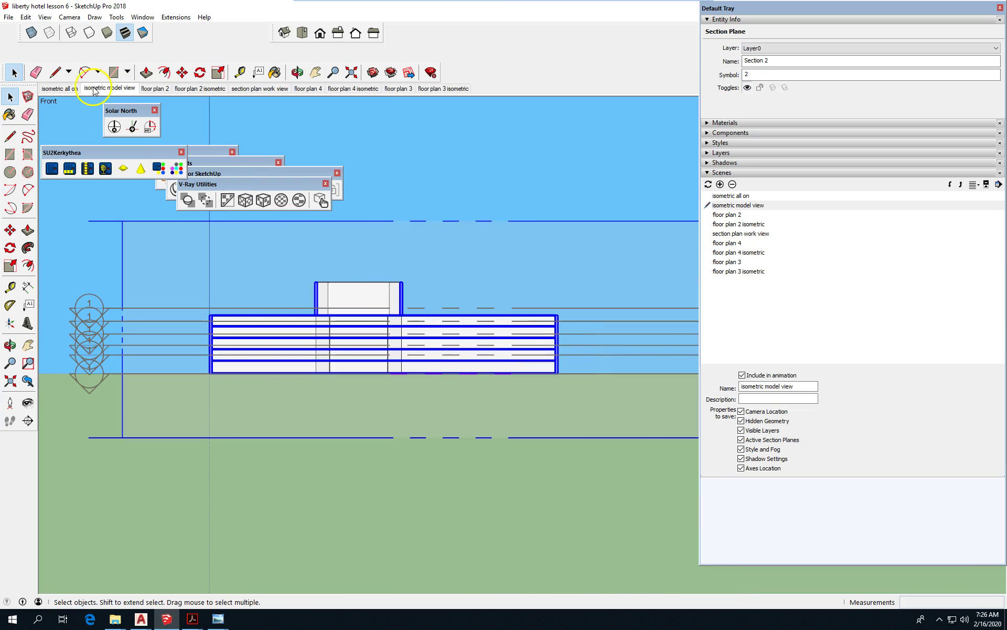
- Hide the section plane outlines and turn off section fill
left_click(45, 18)
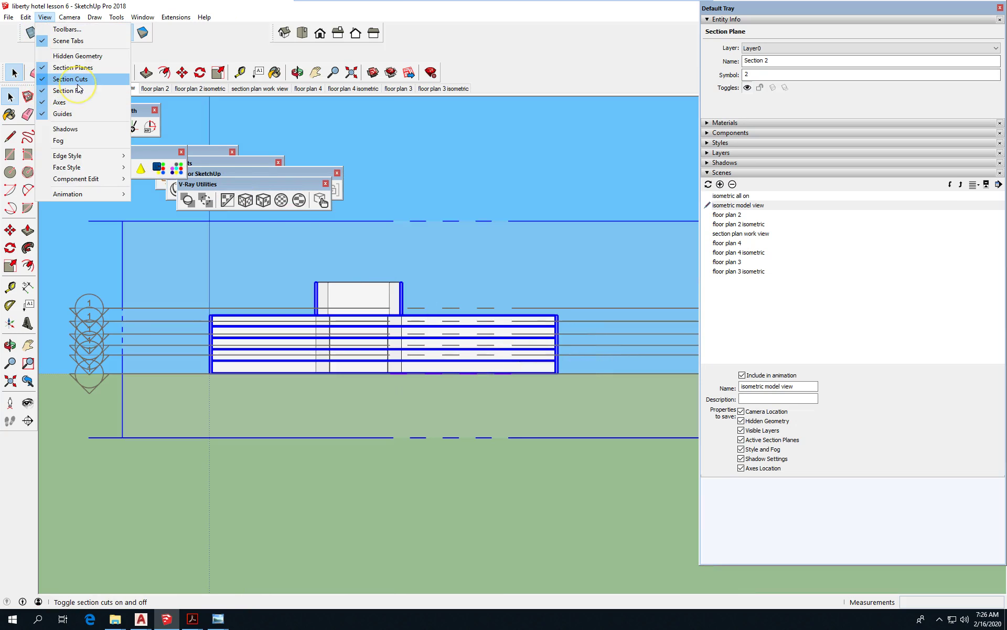
left_click(73, 68)
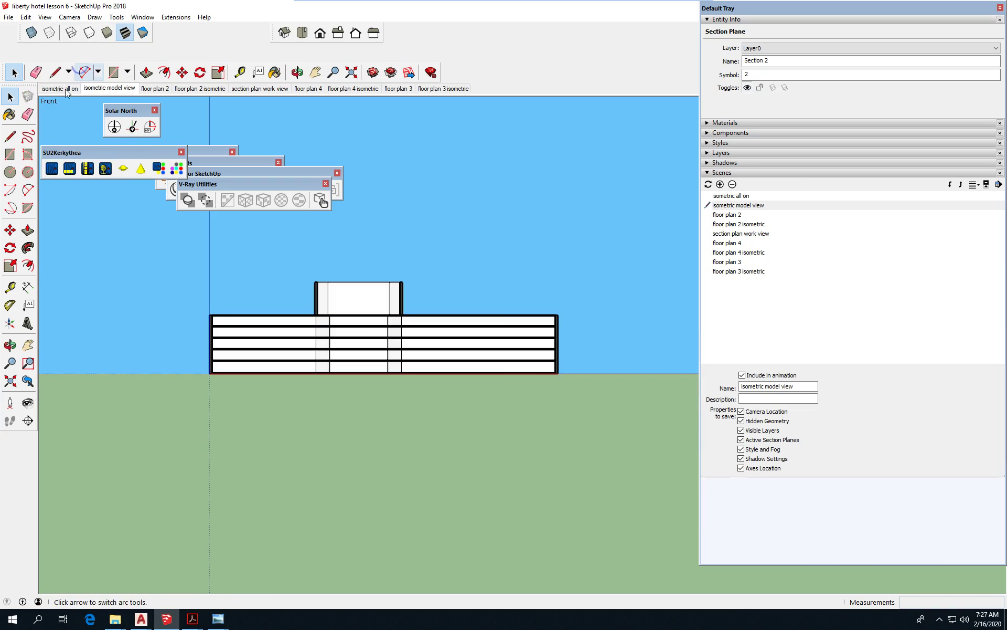
left_click(27, 18)
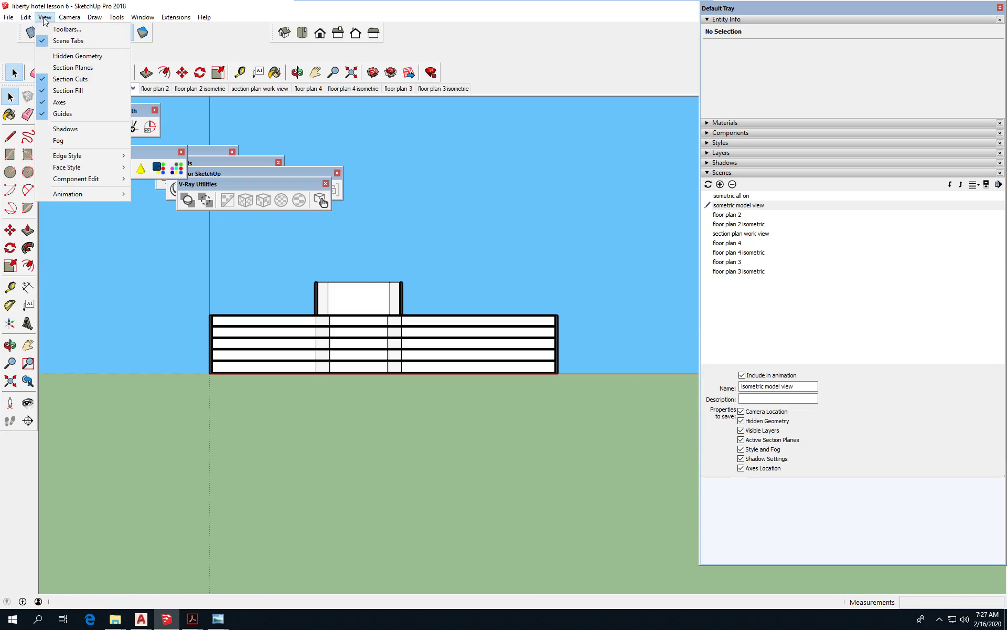
left_click(80, 92)
scroll(293, 315, "up", 3)
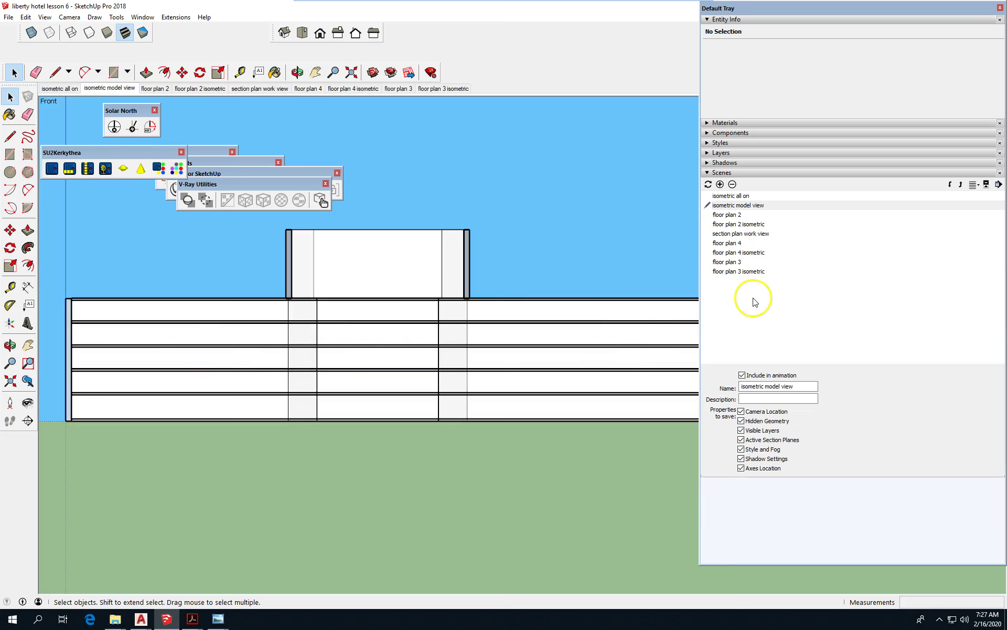
- Save the front cut as Scene 10 'section, cross 1', then return to isometric model view
left_click(721, 185)
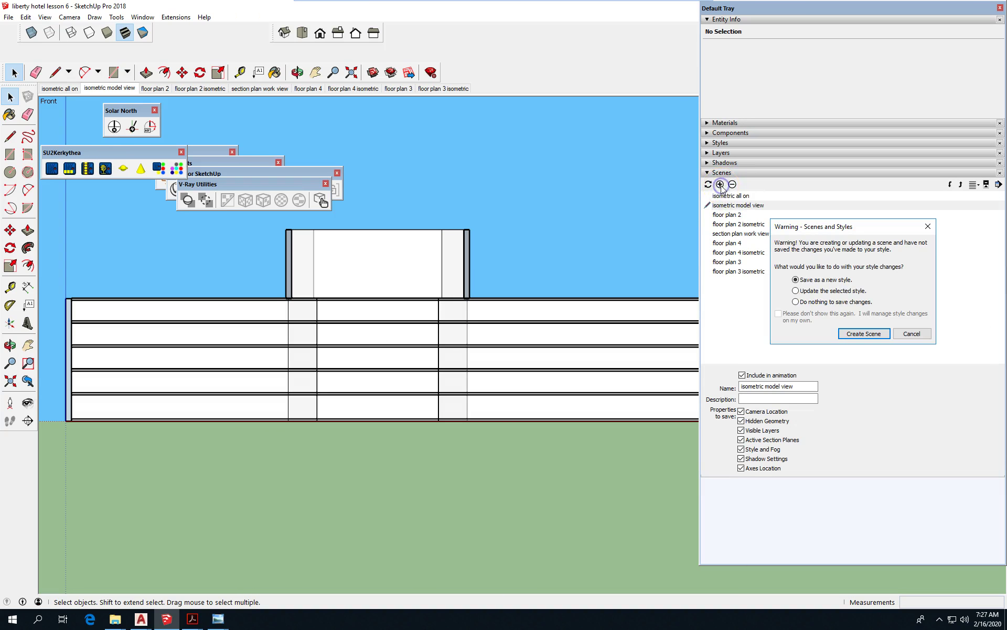
left_click(866, 335)
left_click_drag(802, 387, 698, 386)
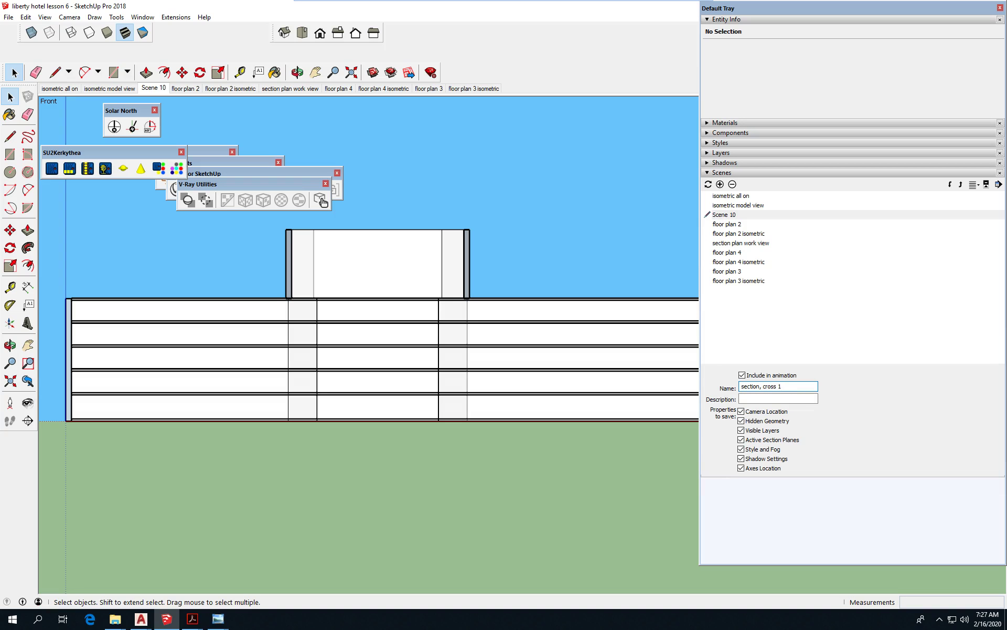
key("Return")
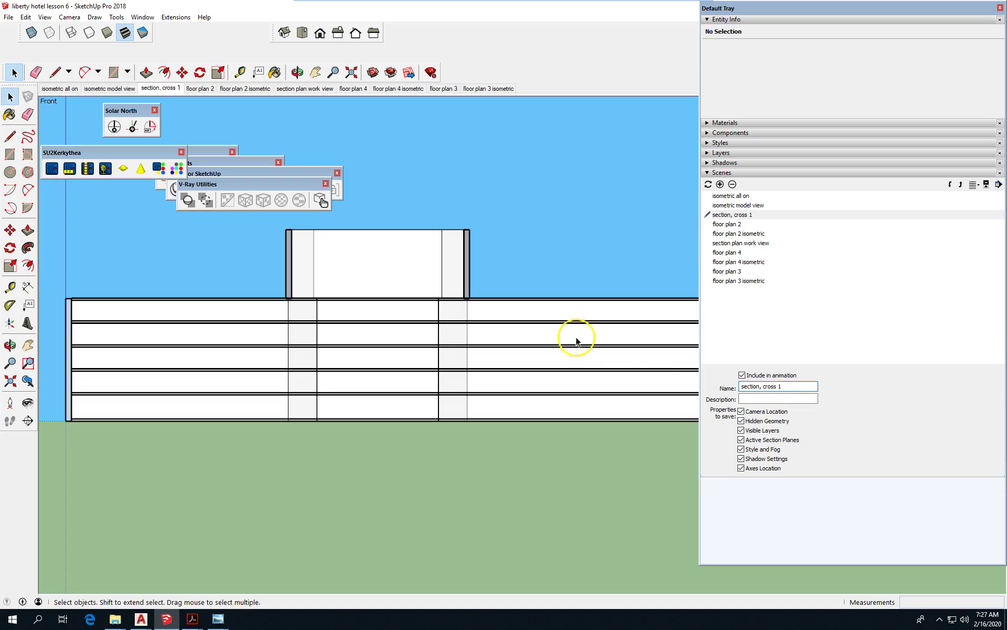
left_click(751, 206)
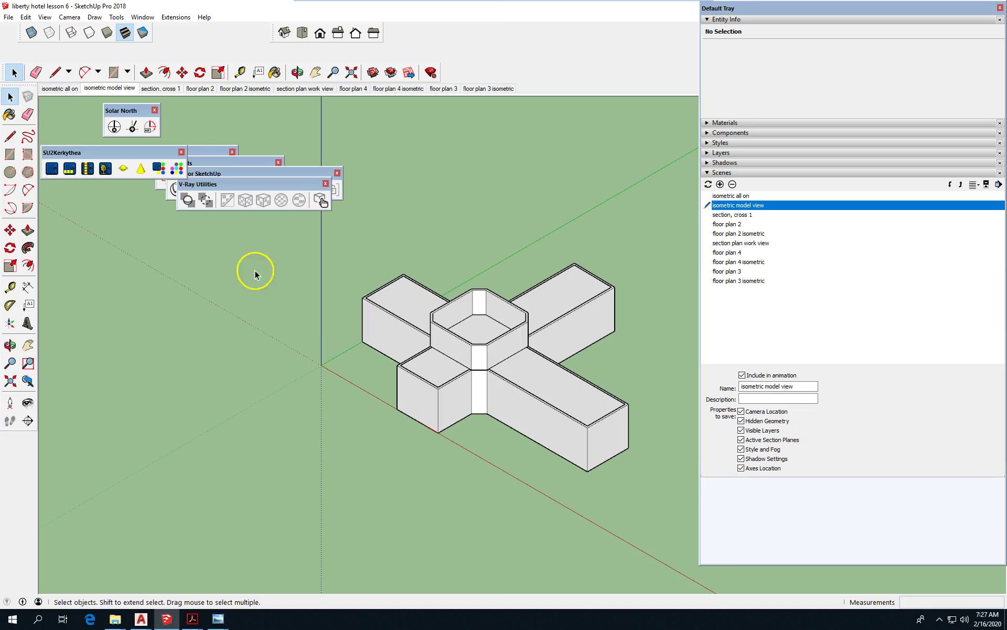
- Place a new vertical section plane on the long wing's end face with Tools > Section Plane
left_click(76, 18)
mouse_move(114, 19)
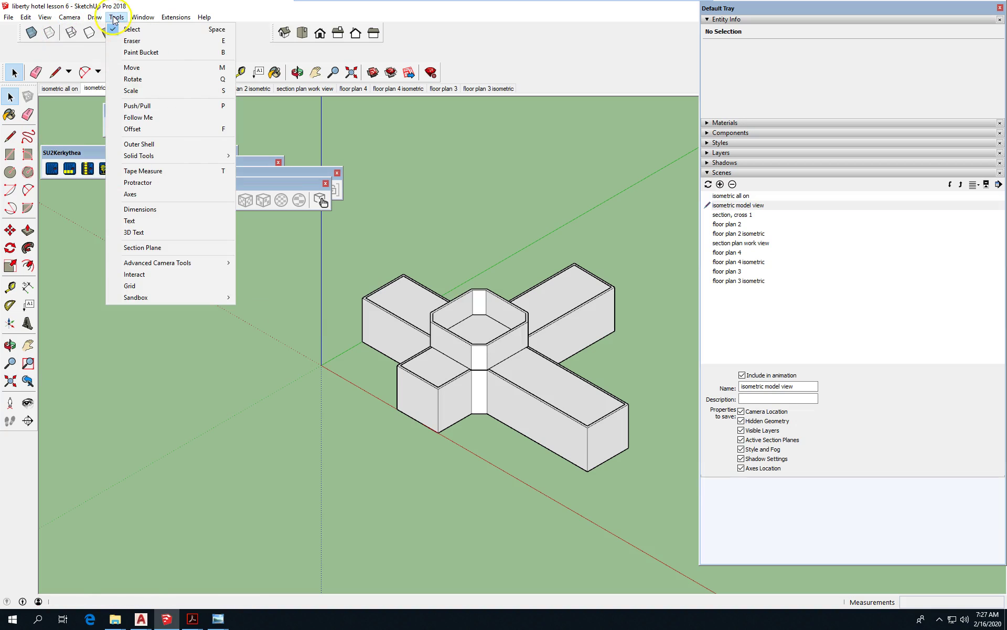
mouse_move(199, 298)
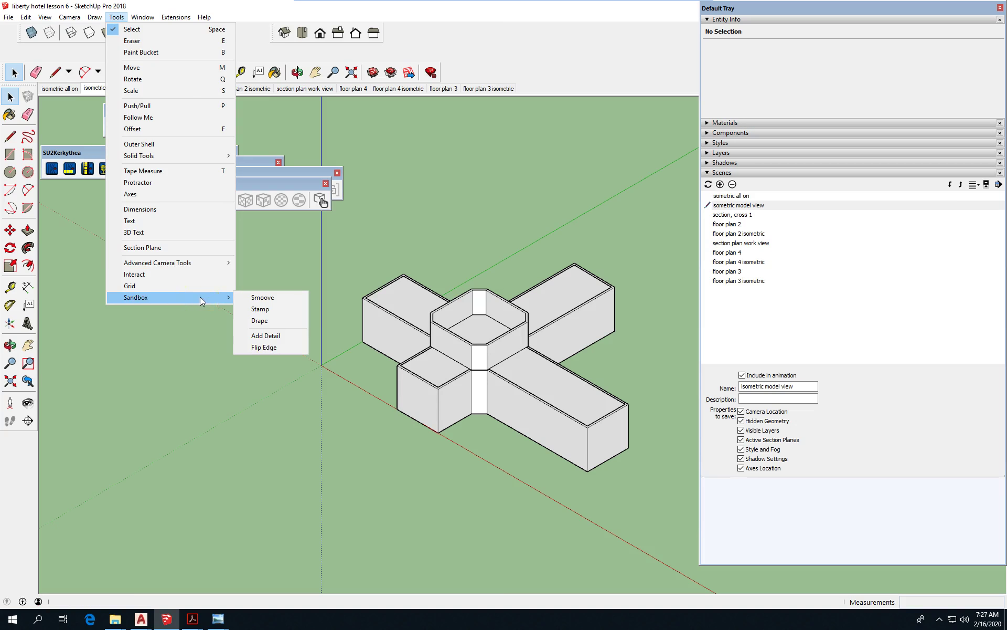
left_click(207, 247)
scroll(381, 383, "down", 3)
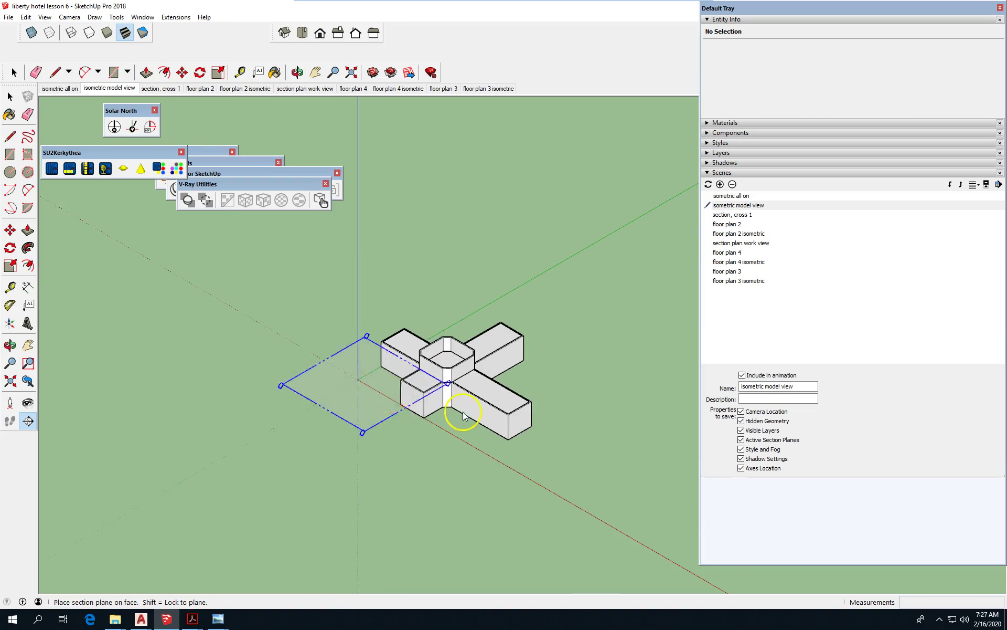
left_click(530, 424)
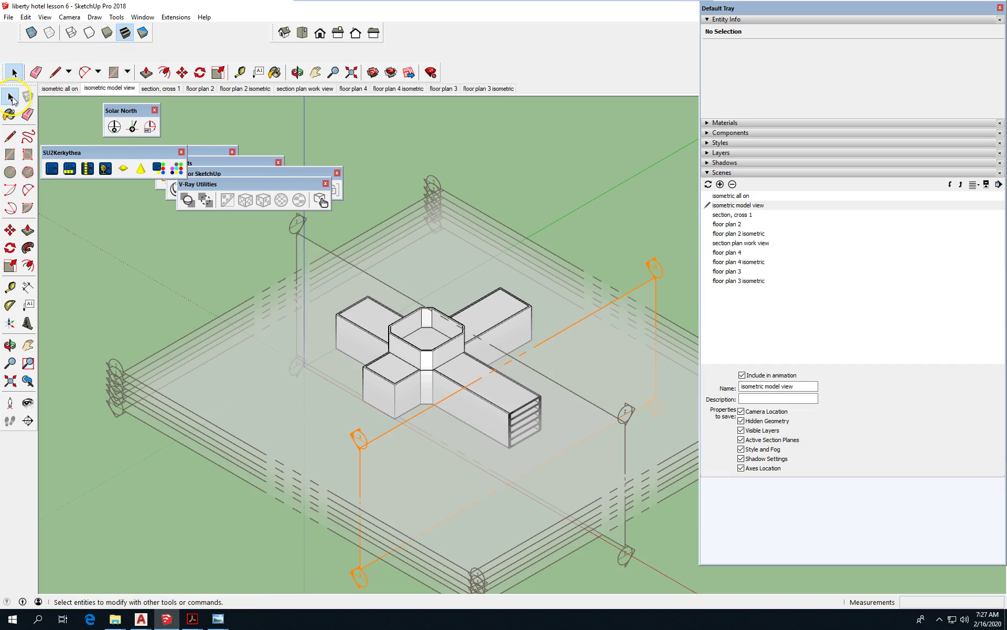
- Move Section 3 toward the upper left into the long wing
left_click(383, 430)
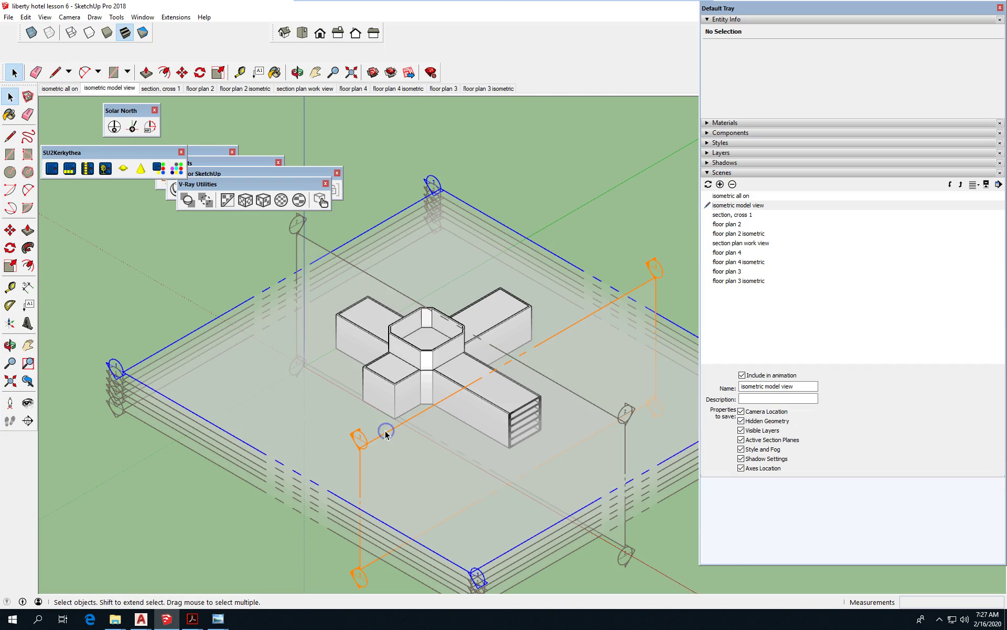
scroll(393, 211, "down", 2)
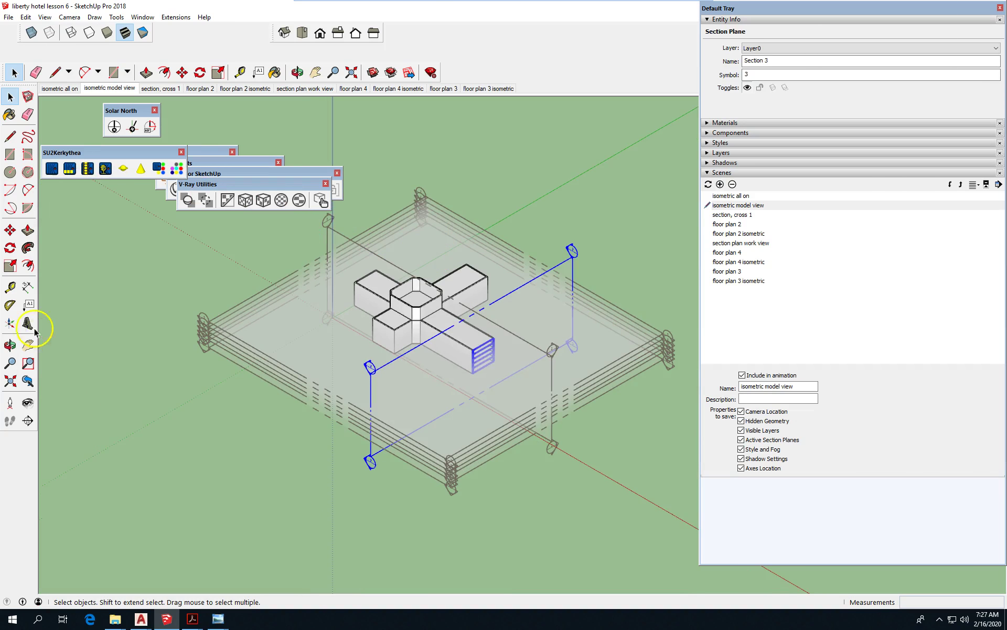
left_click(10, 230)
left_click_drag(239, 507, 176, 455)
left_click(10, 97)
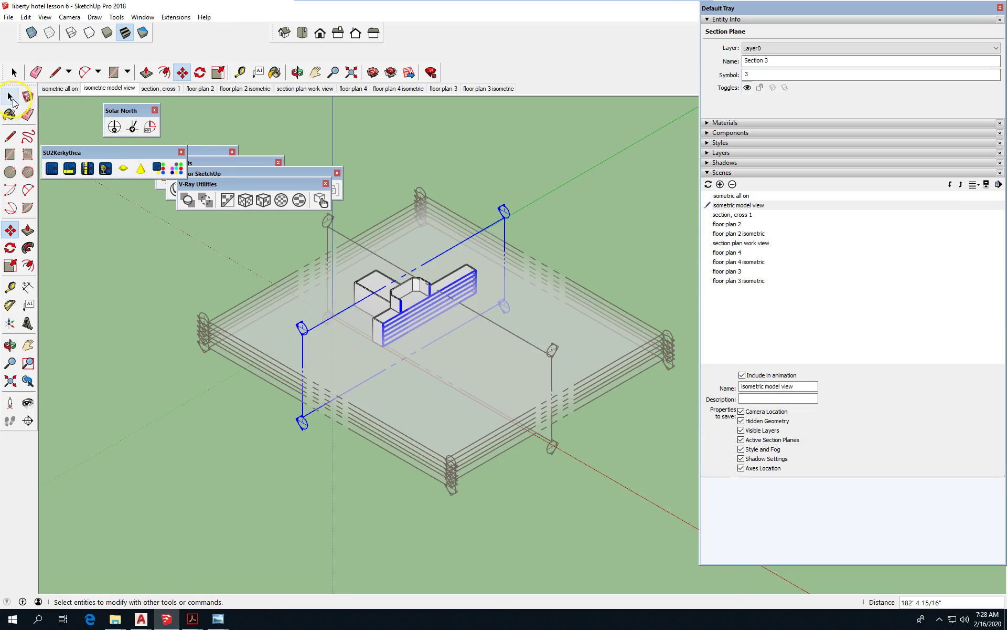
- Reverse the cut direction of Section 3
right_click(355, 306)
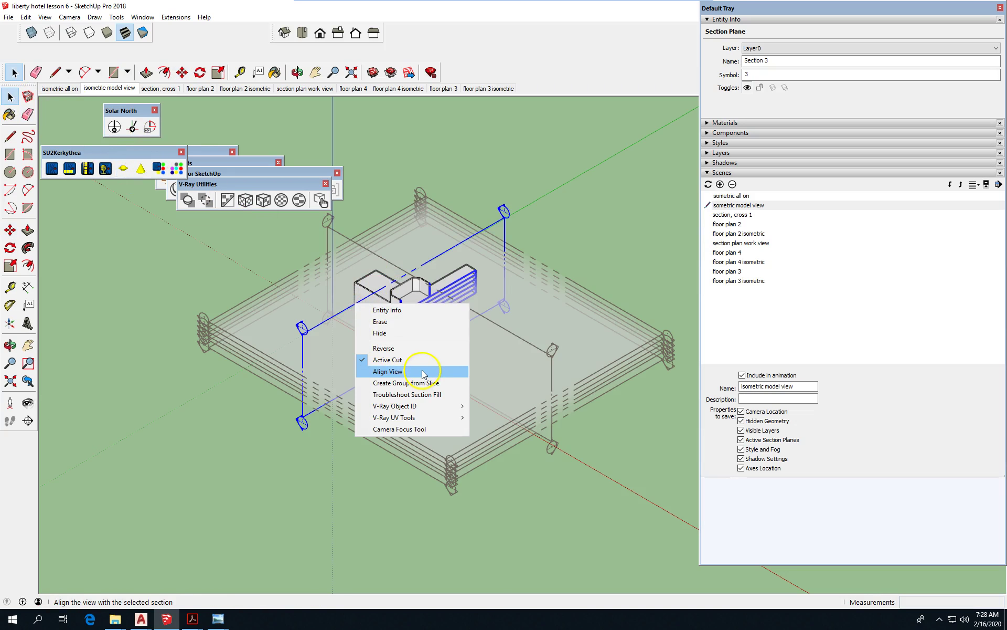
left_click(407, 353)
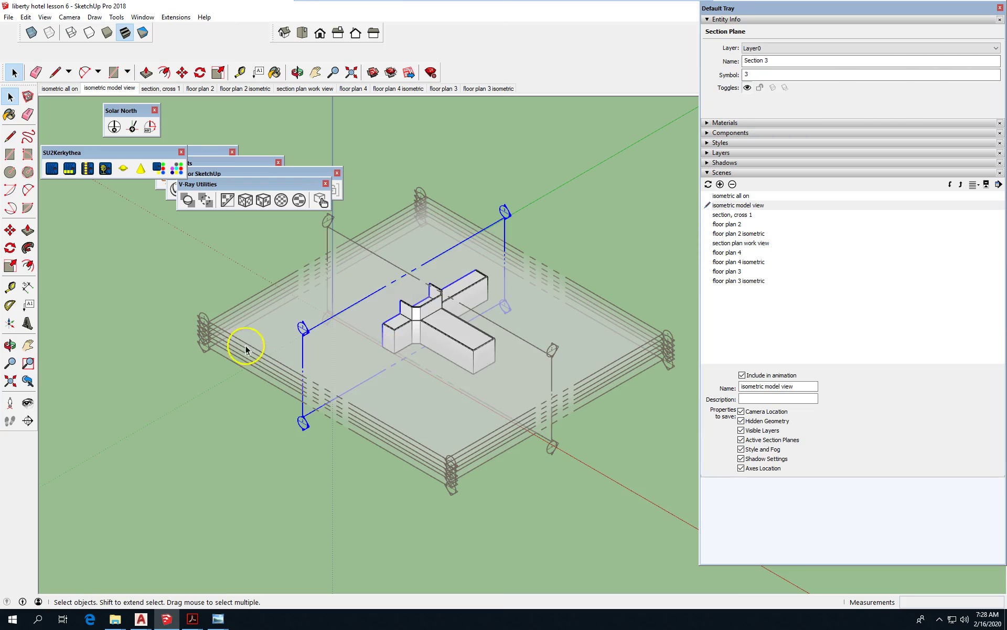
scroll(241, 399, "down", 3)
- Orbit around and align the view face-on to the Section 3 cut
middle_click_drag(239, 392, 561, 378)
middle_click_drag(313, 294, 504, 508)
scroll(503, 503, "up", 3)
scroll(502, 501, "up", 2)
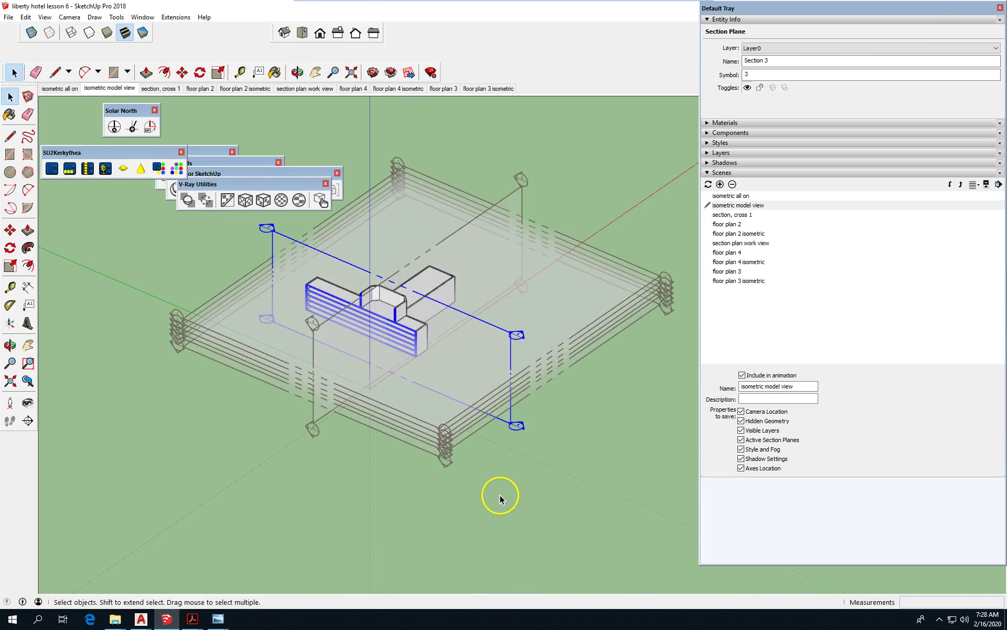
right_click(475, 317)
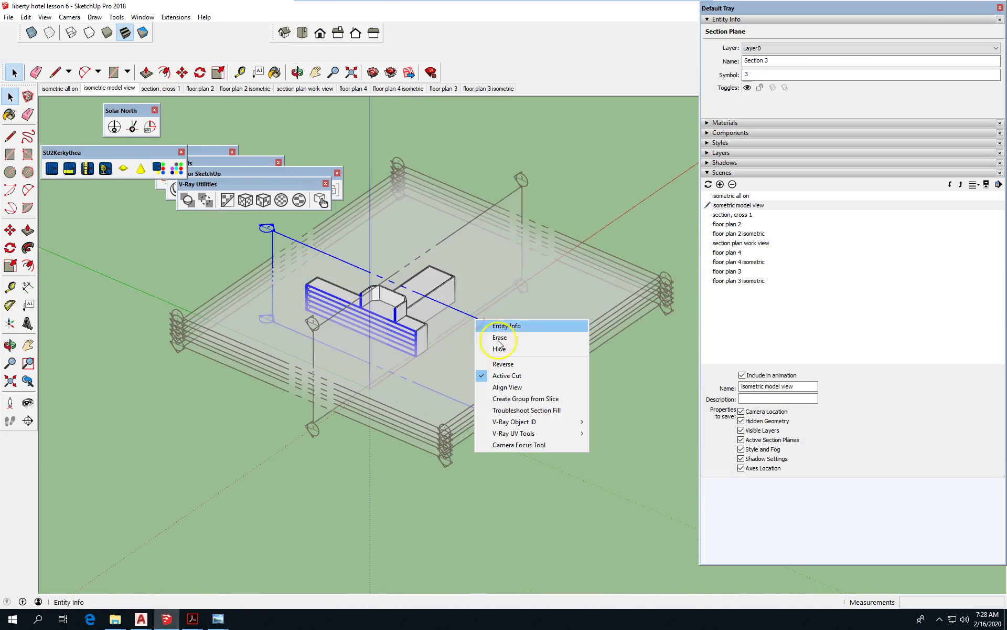
left_click(533, 390)
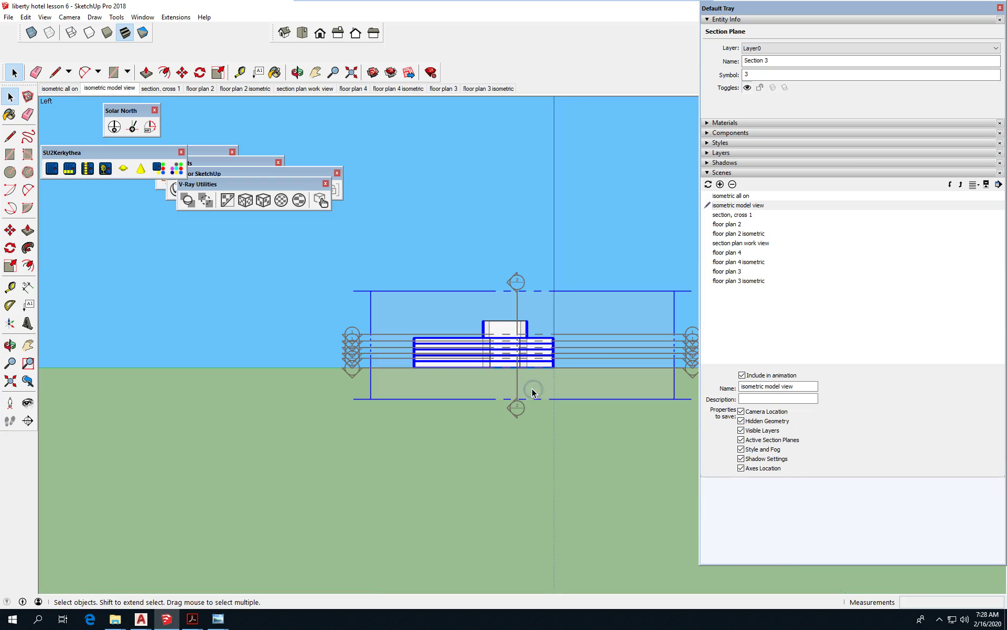
- Hide section plane outlines, toggle section fill, and zoom in on the Left view
left_click(43, 18)
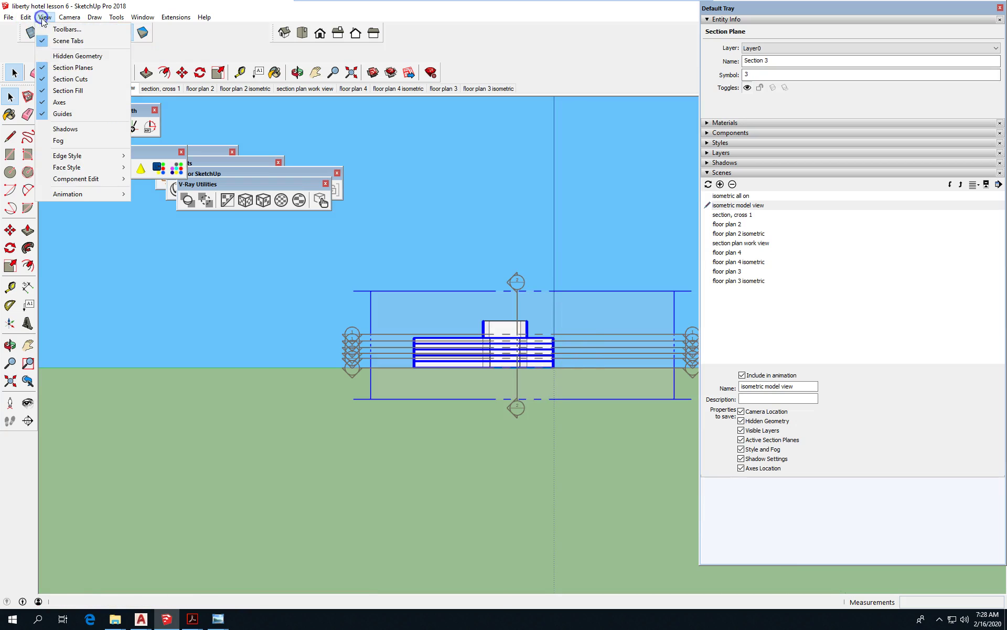
left_click(93, 70)
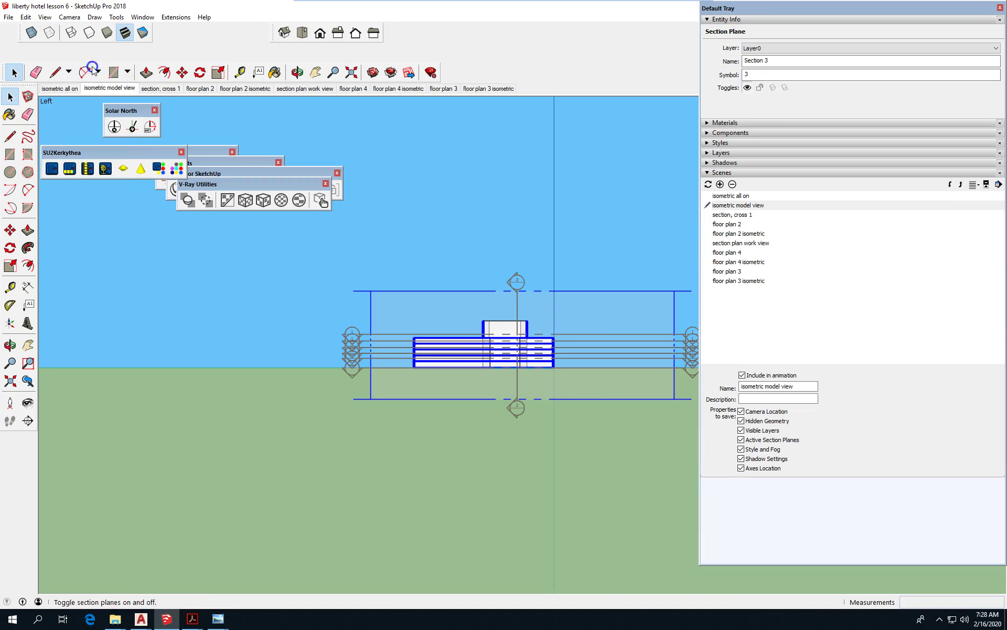
left_click(47, 18)
left_click(108, 88)
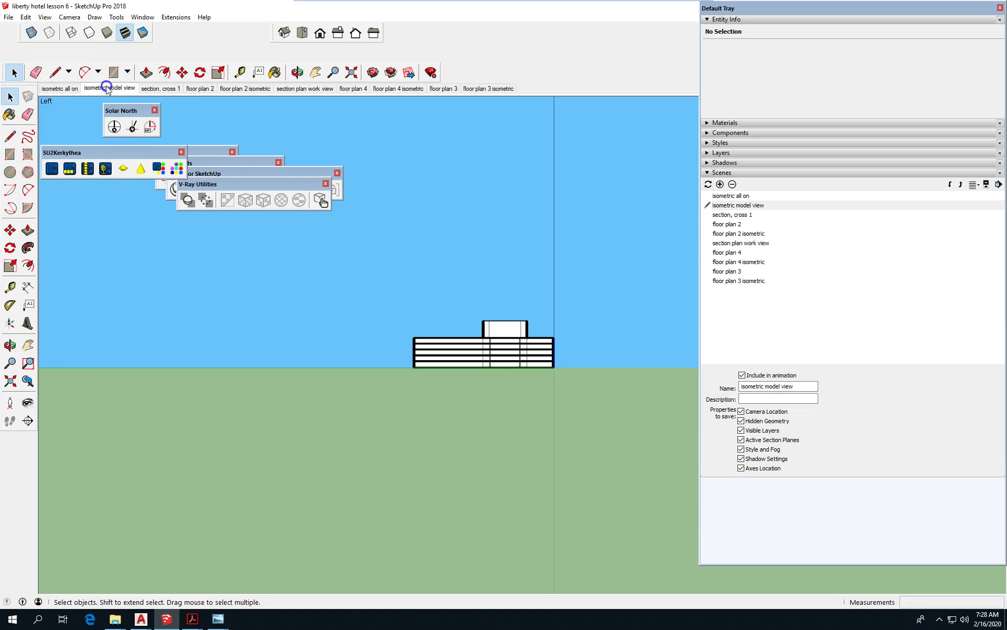
scroll(571, 323, "up", 5)
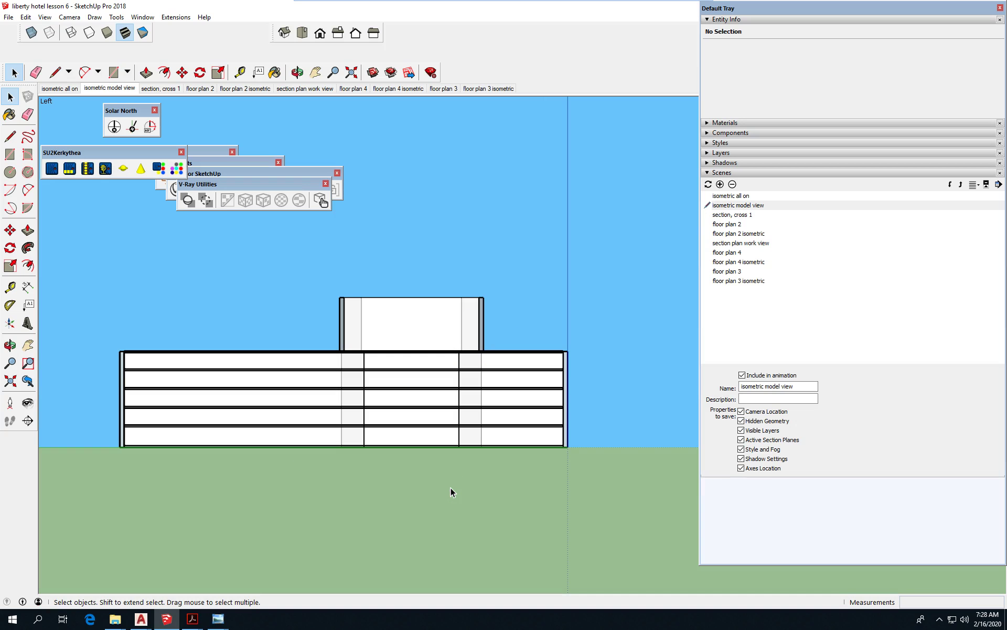
scroll(369, 482, "up", 1)
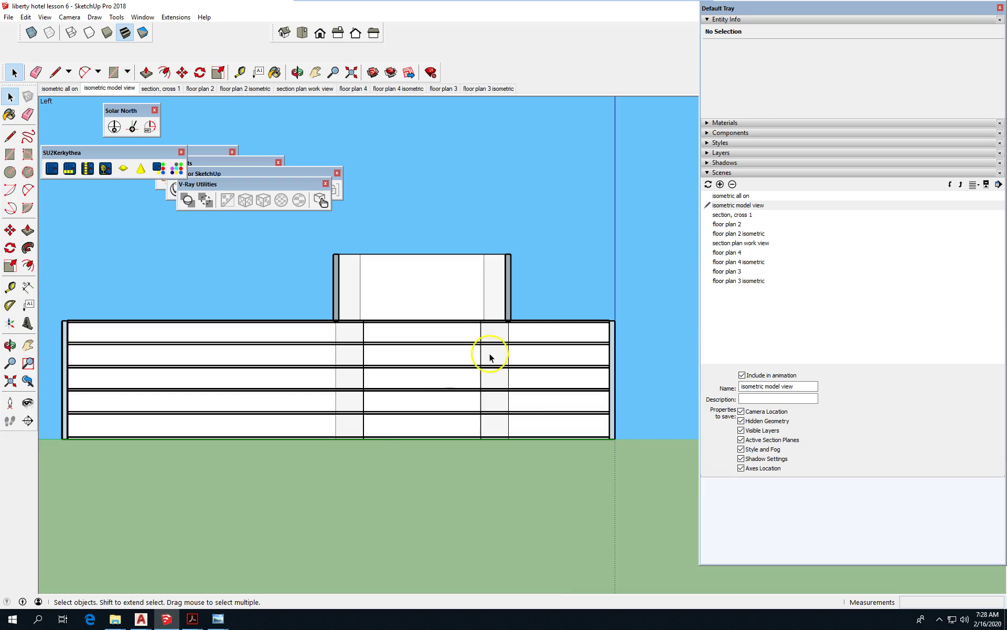
- Add Scene 11 from the side cross-section and name it 'section cross 1a'
left_click(720, 185)
left_click(865, 335)
left_click_drag(787, 386, 686, 383)
type("se")
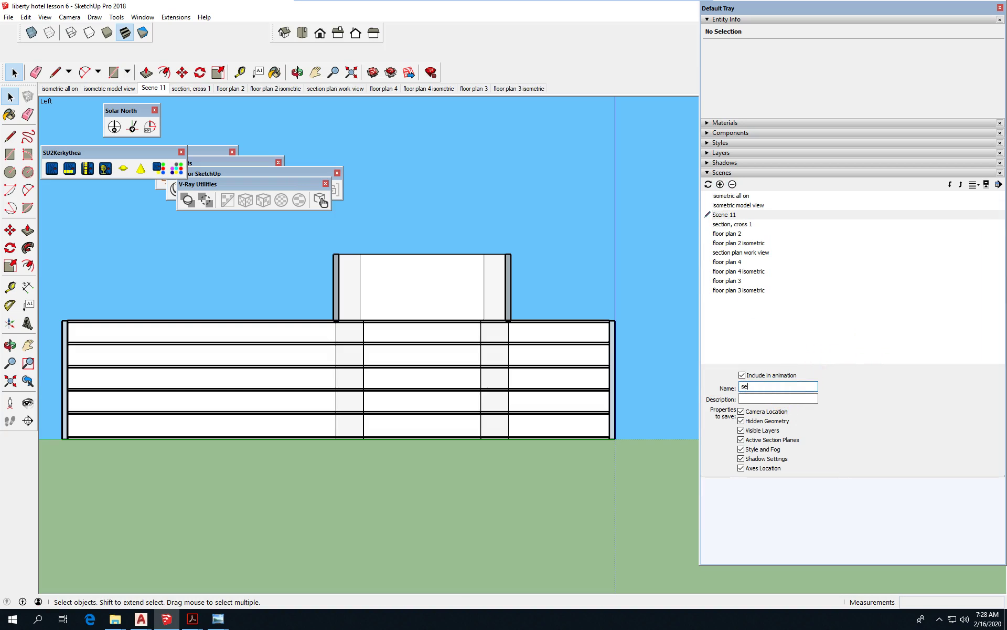
type("ction cross 1a")
key("Return")
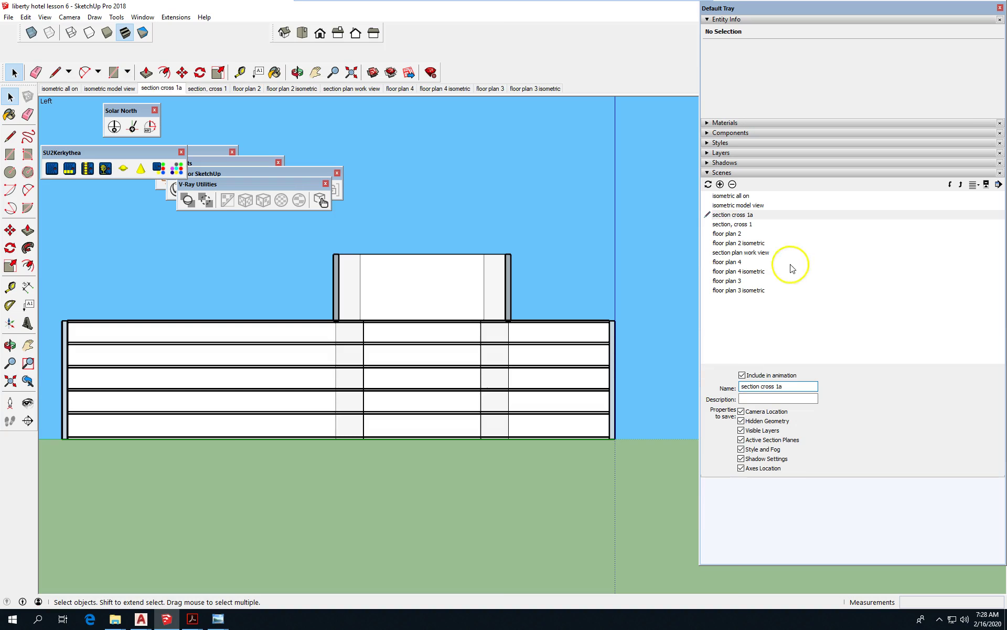
- Rename the 'section, cross 1' scene to 'section, long 1'
left_click(750, 225)
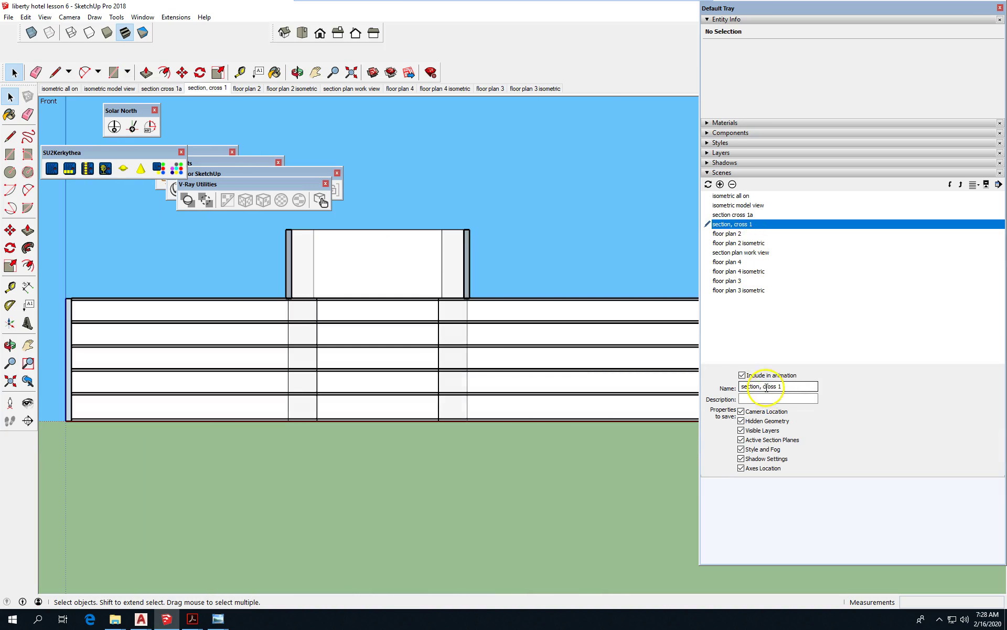
left_click_drag(763, 388, 803, 387)
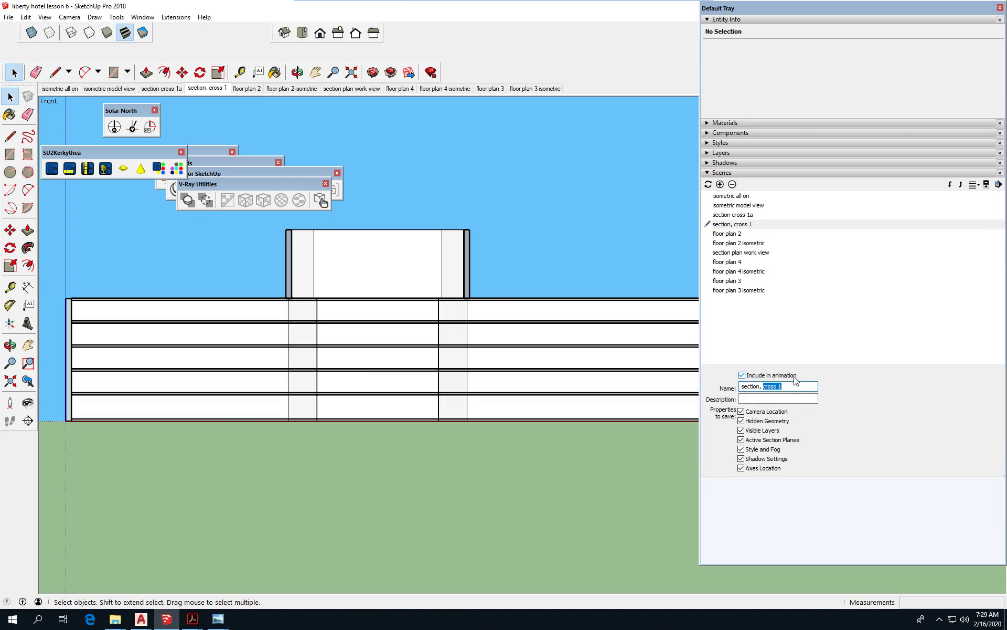
type("long 1")
key("Return")
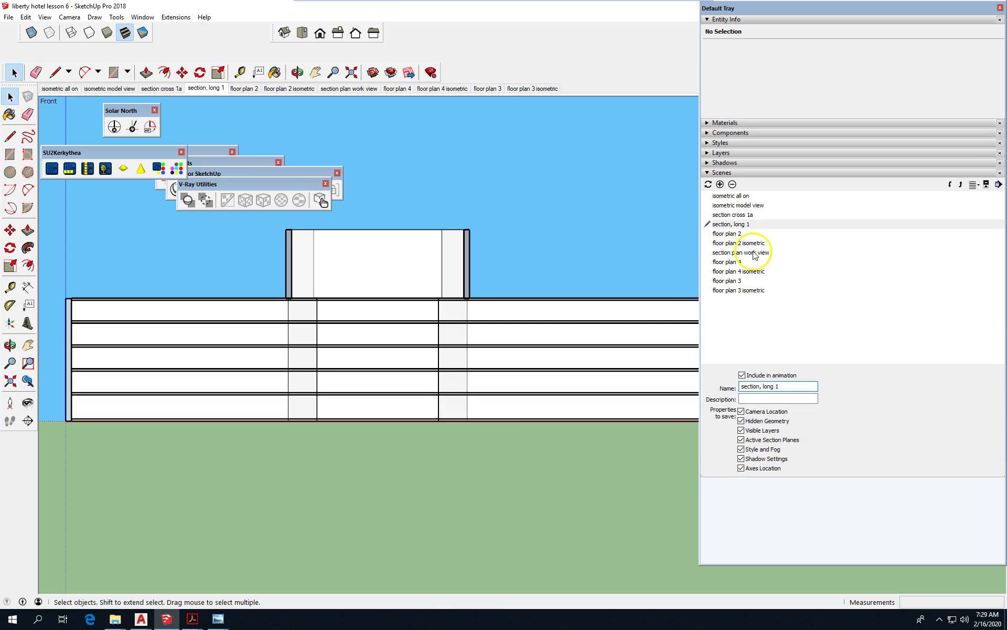
- Rename the 'section cross 1a' scene to 'section cross 1'
left_click(748, 215)
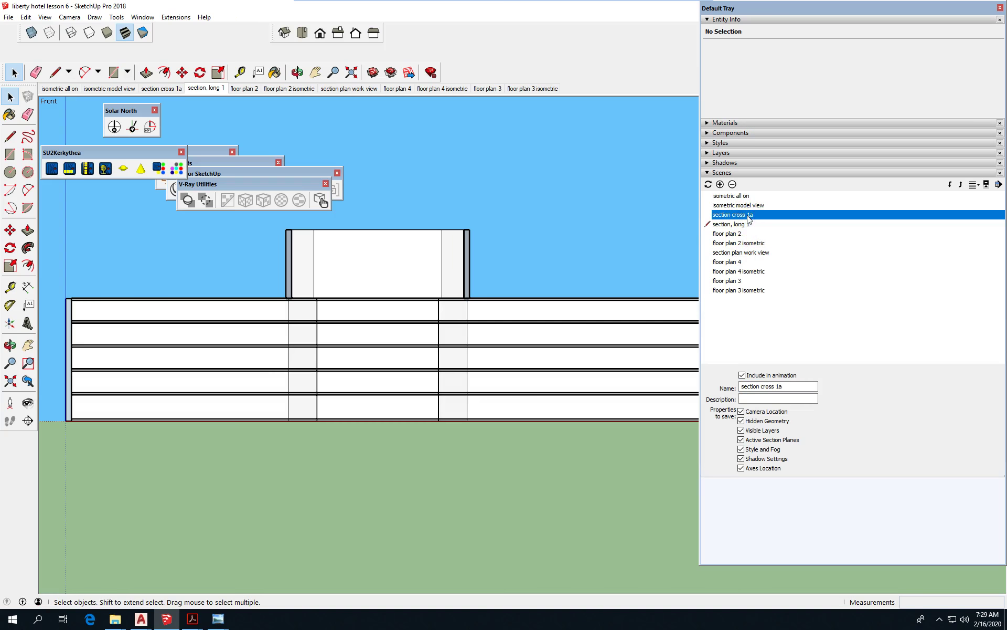
double_click(748, 217)
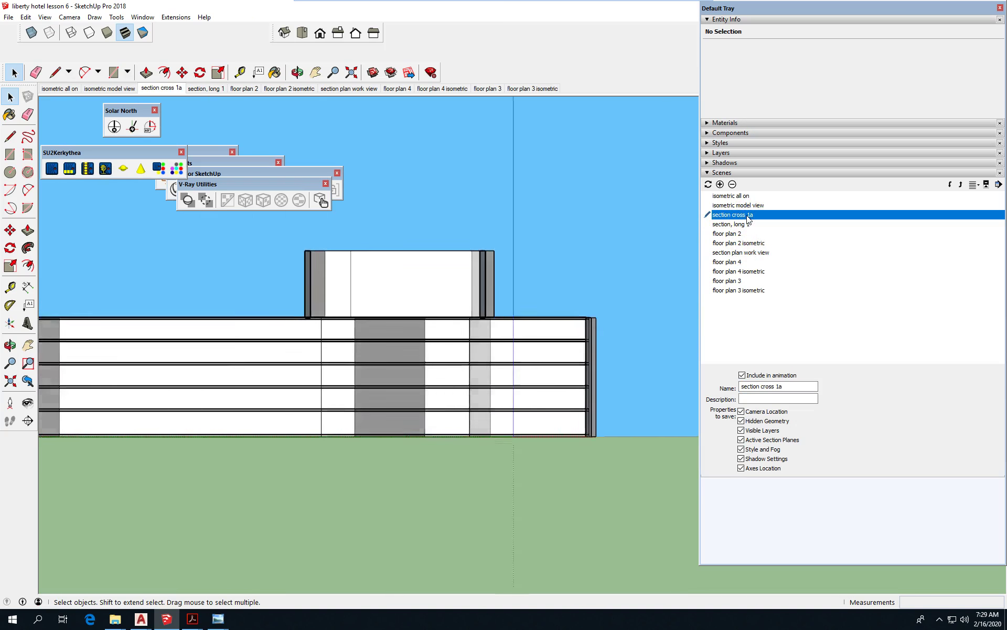
left_click(780, 387)
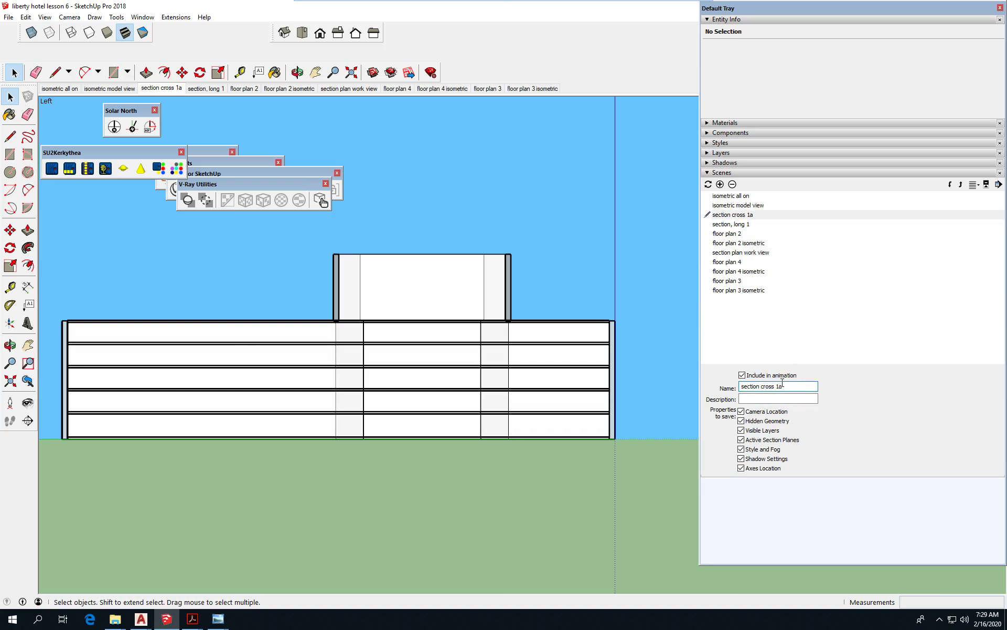
left_click(785, 397)
left_click(573, 244)
left_click(387, 254)
scroll(423, 315, "up", 1)
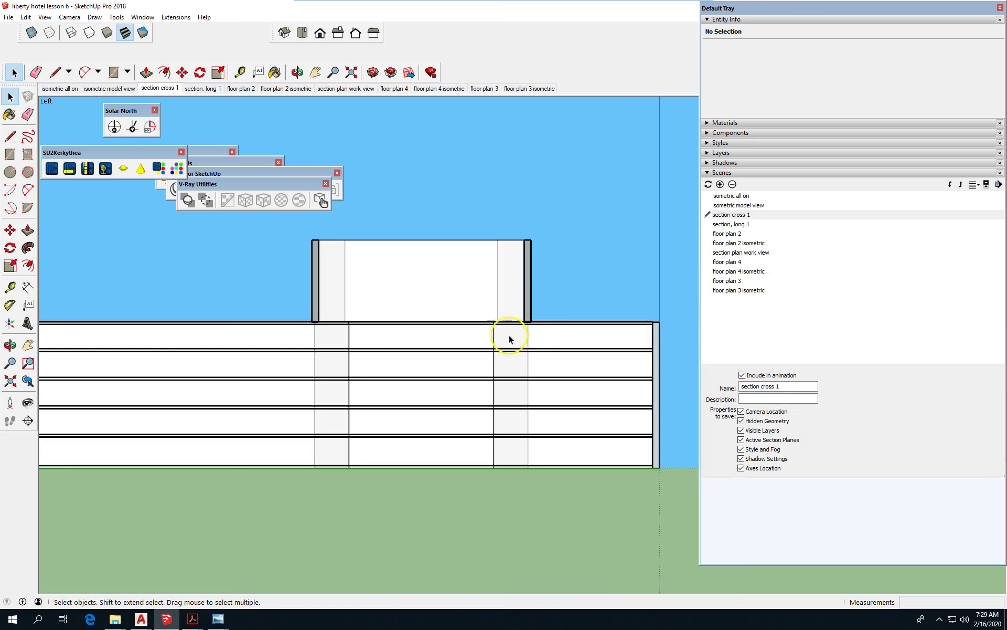
scroll(505, 337, "down", 1)
- Save the Liberty Hotel model with File > Save
left_click(9, 17)
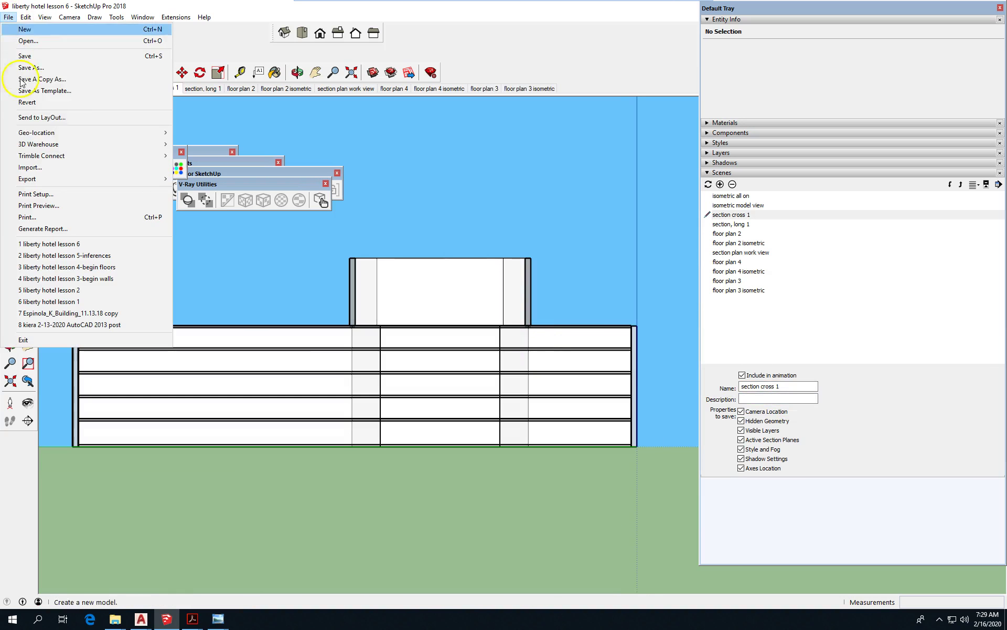
left_click(54, 57)
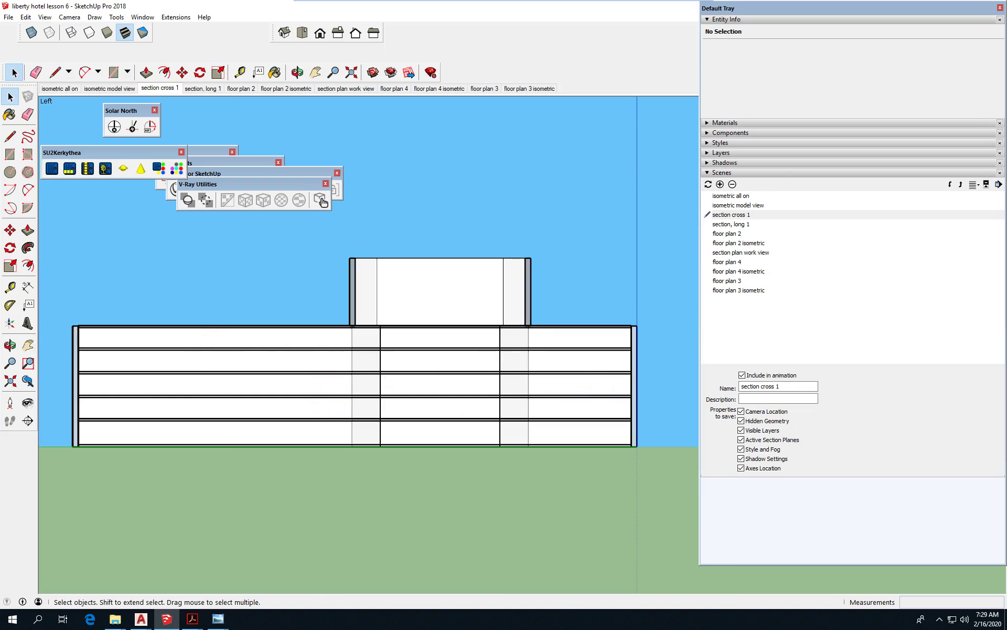
- Reposition the two aerial photo windows, then return to SketchUp and orbit to an overhead 3D view
key("alt+Tab")
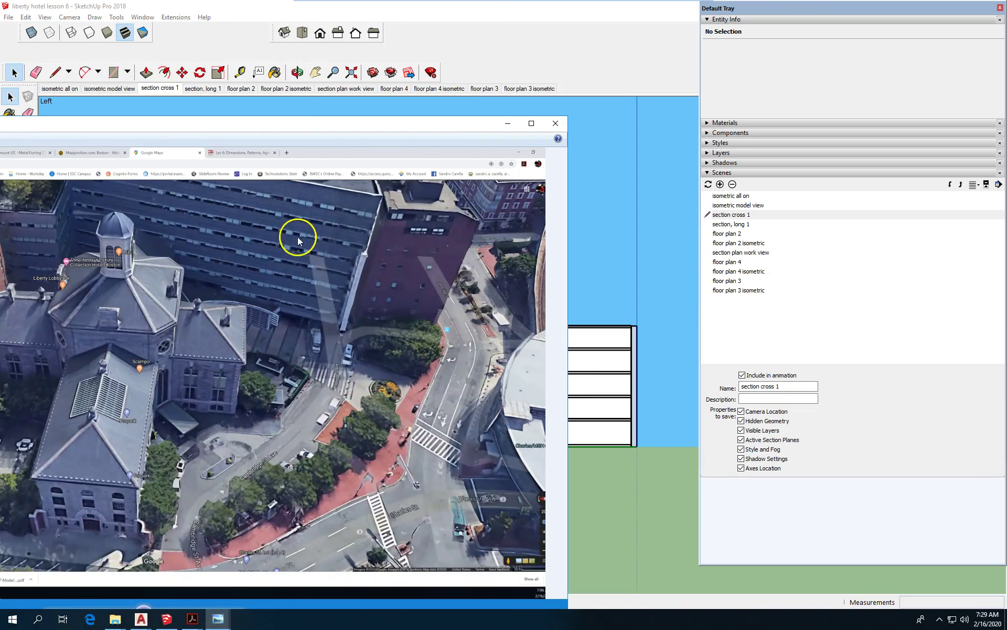
left_click_drag(196, 128, 503, 93)
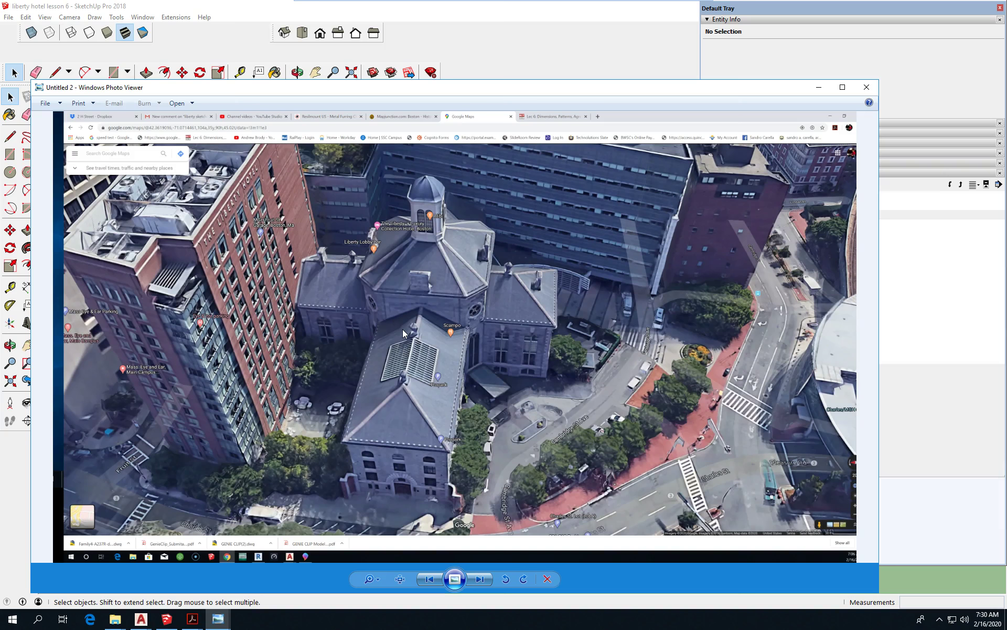
left_click(335, 301)
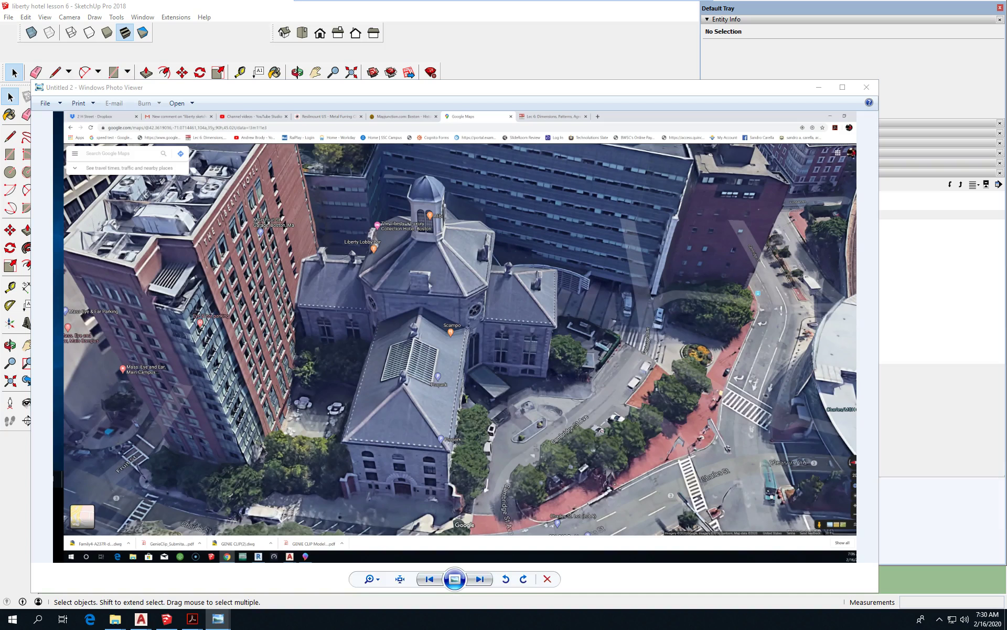
left_click_drag(401, 93, 448, 66)
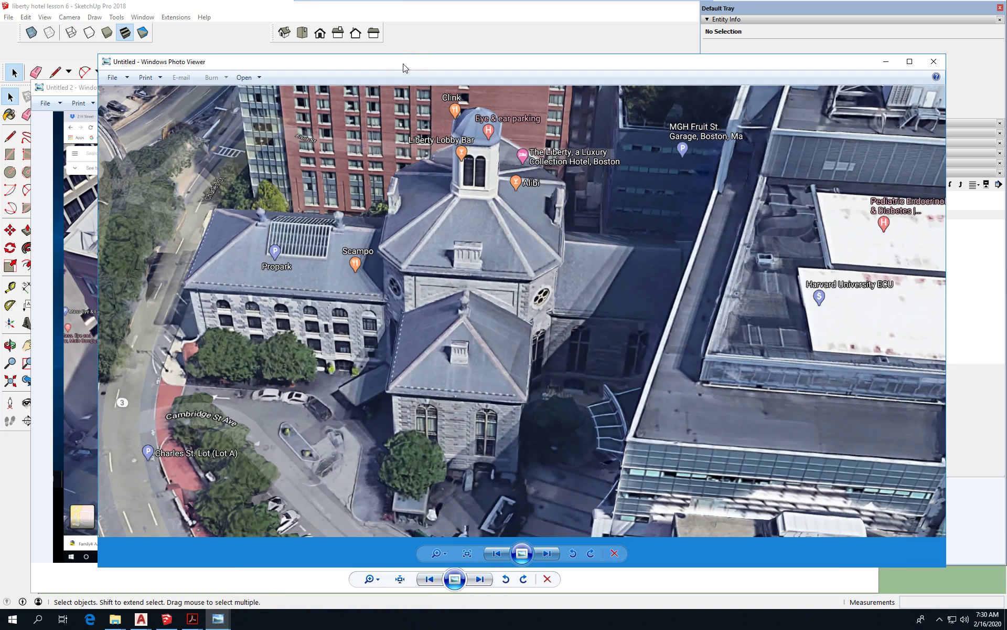
left_click(244, 12)
middle_click_drag(594, 315, 489, 446)
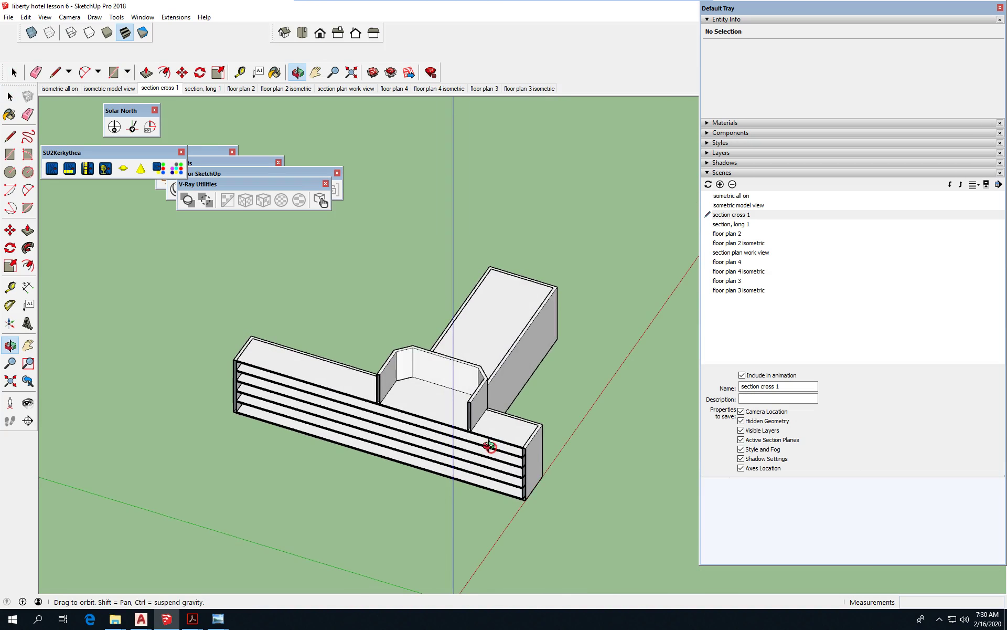
- Reopen the 'Untitled' aerial photo and zoom it out to show the whole screenshot
scroll(490, 446, "up", 1)
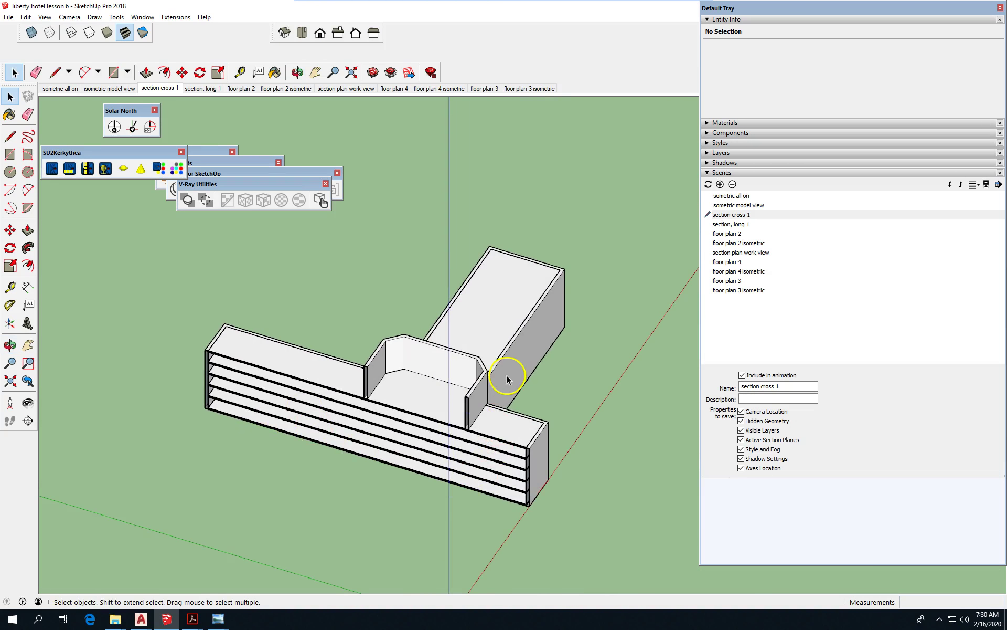
left_click(218, 618)
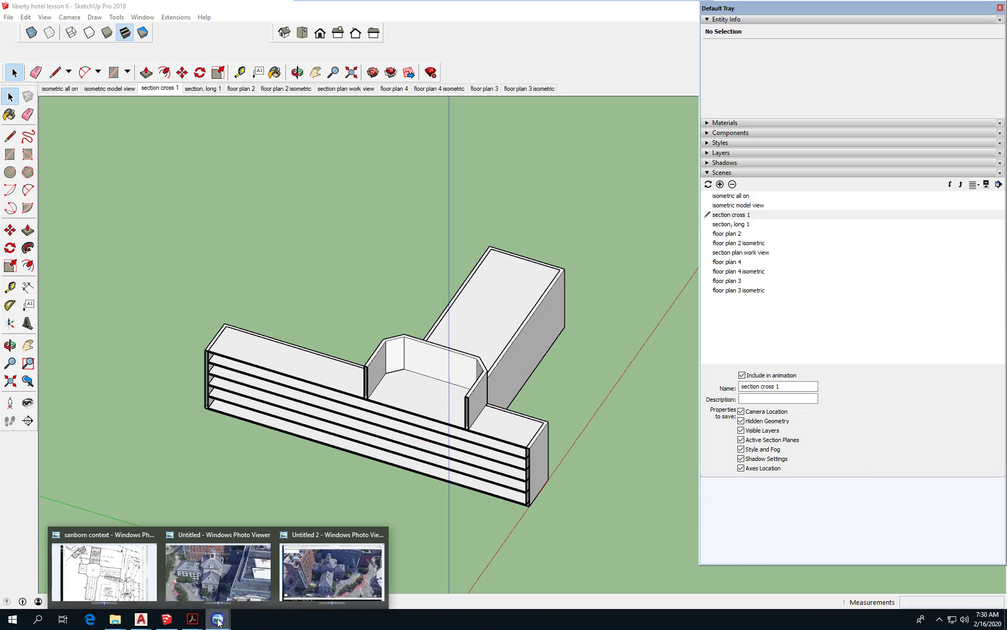
left_click(218, 575)
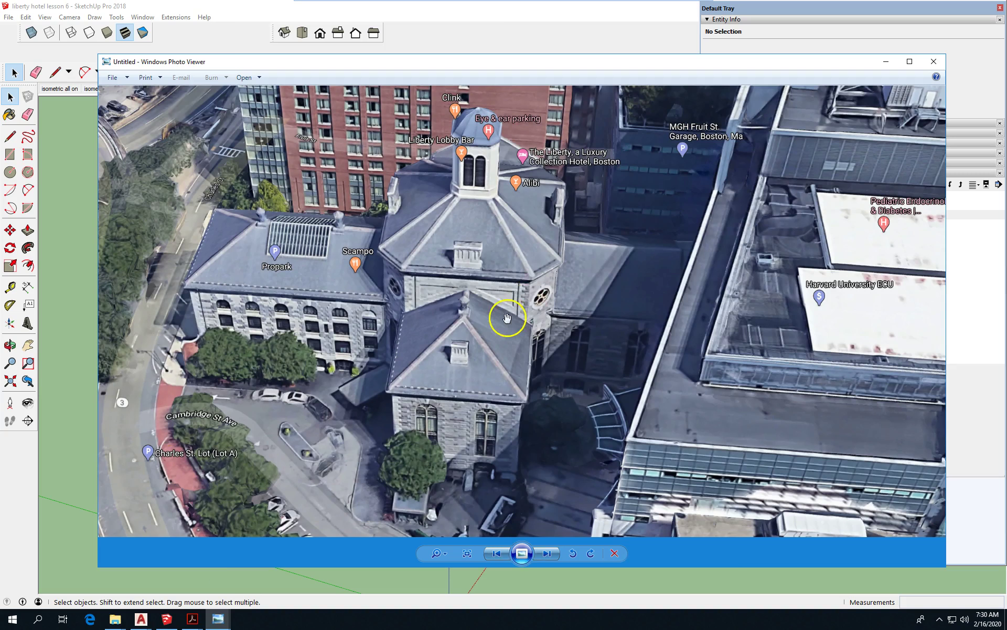
scroll(503, 318, "down", 3)
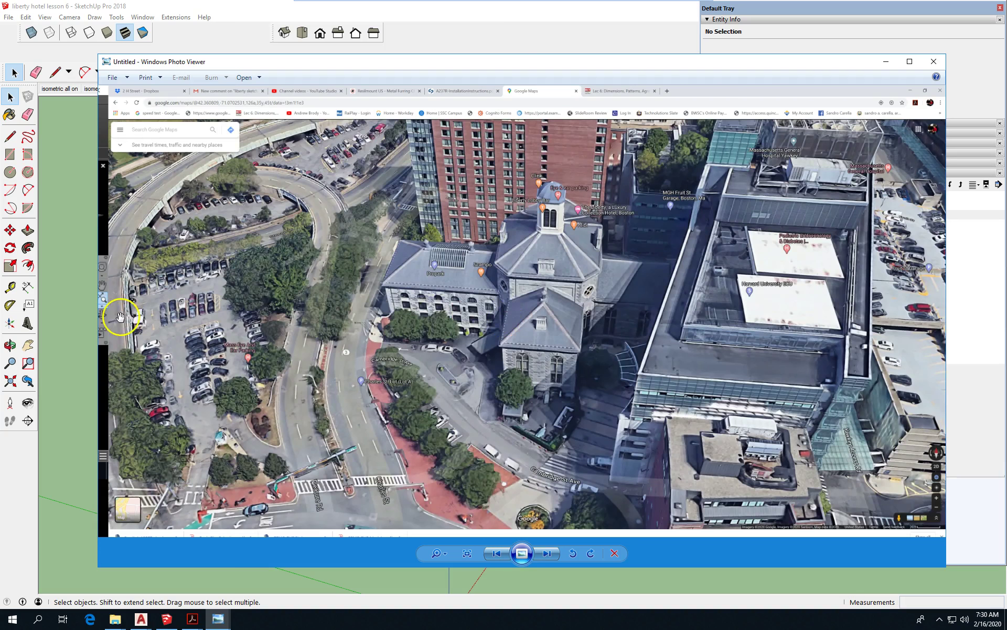
key("shift+super+s")
- Move the aerial photo to the right half of the screen, beside the SketchUp hotel model
mouse_move(313, 95)
left_mouse_down()
mouse_move(480, 107)
mouse_move(539, 100)
left_mouse_up()
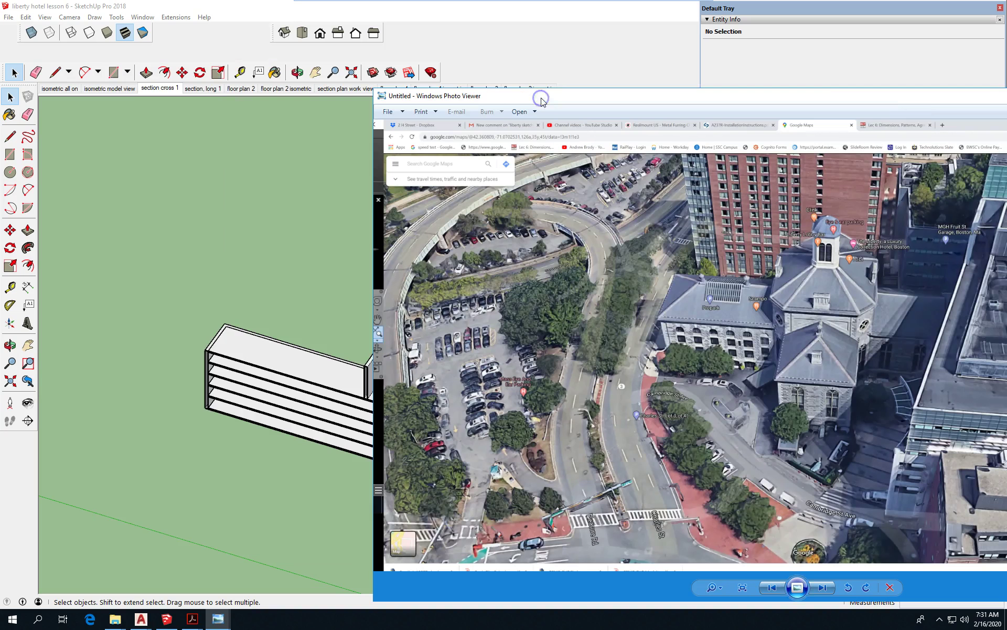
scroll(125, 262, "down", 4)
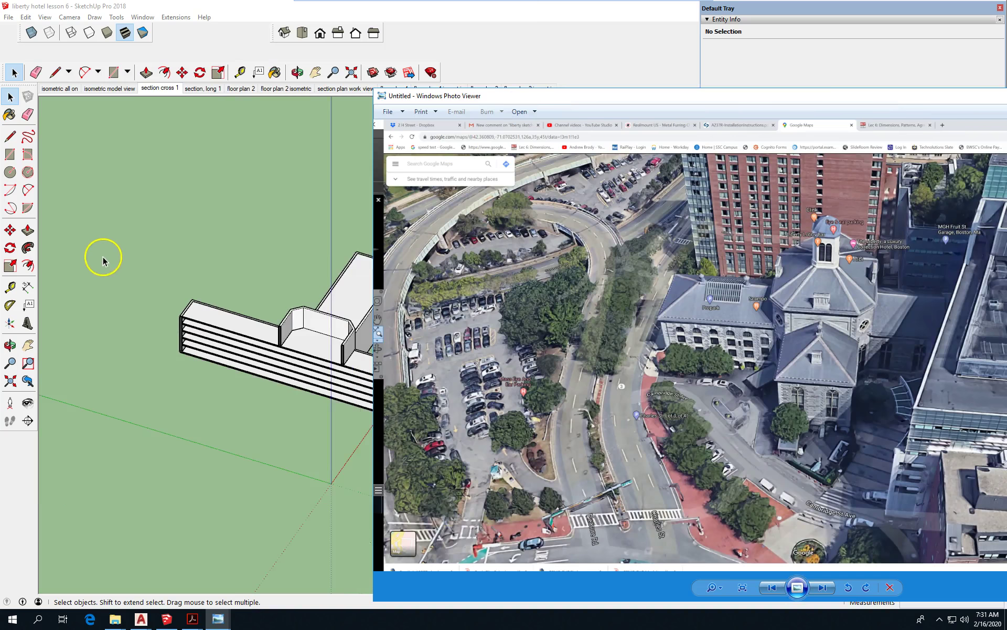
scroll(323, 343, "up", 1)
scroll(322, 344, "up", 1)
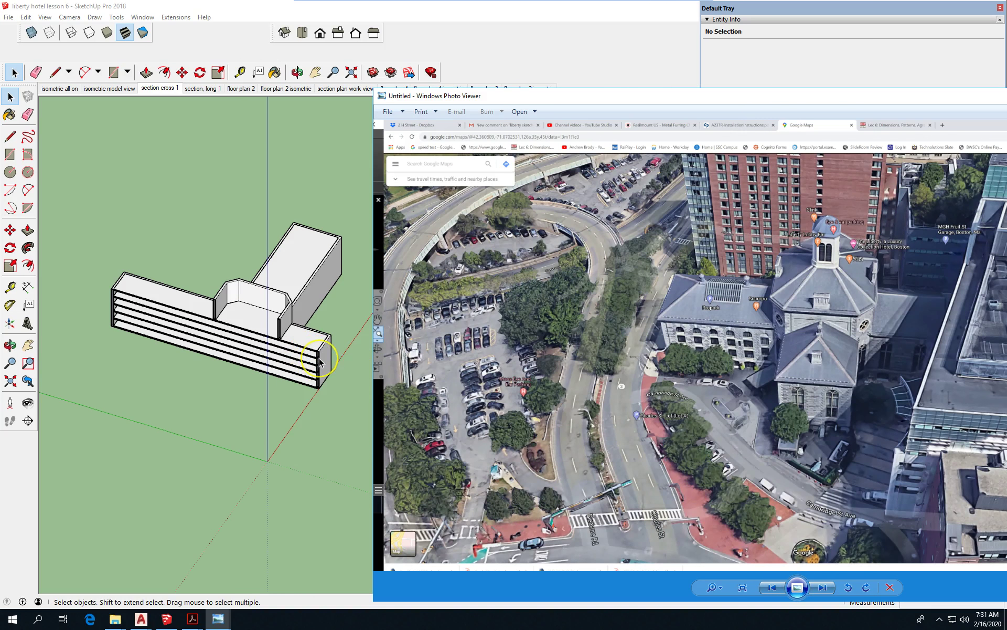
scroll(319, 362, "up", 1)
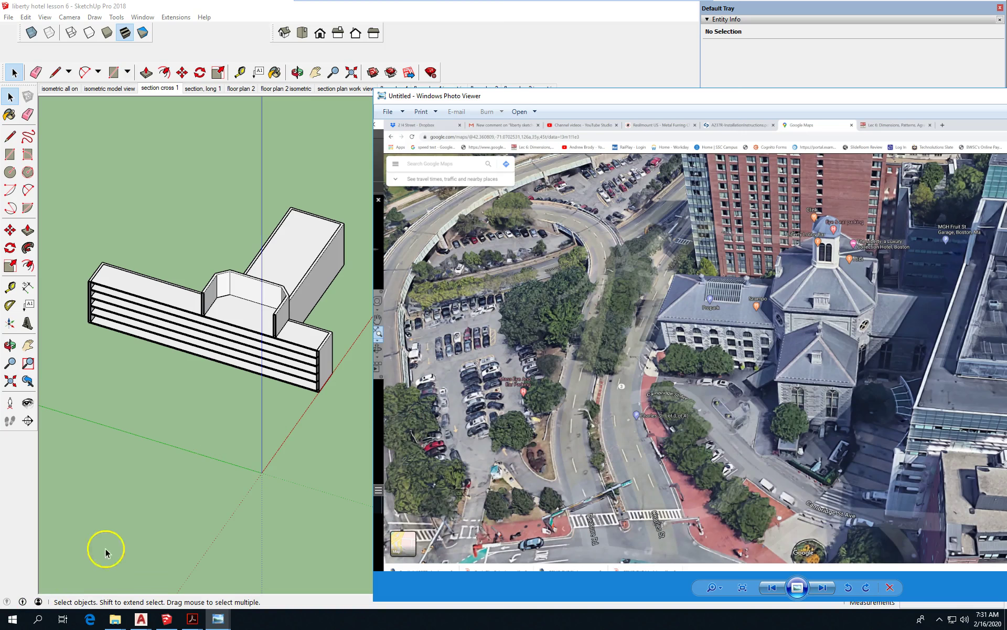
left_click(136, 524)
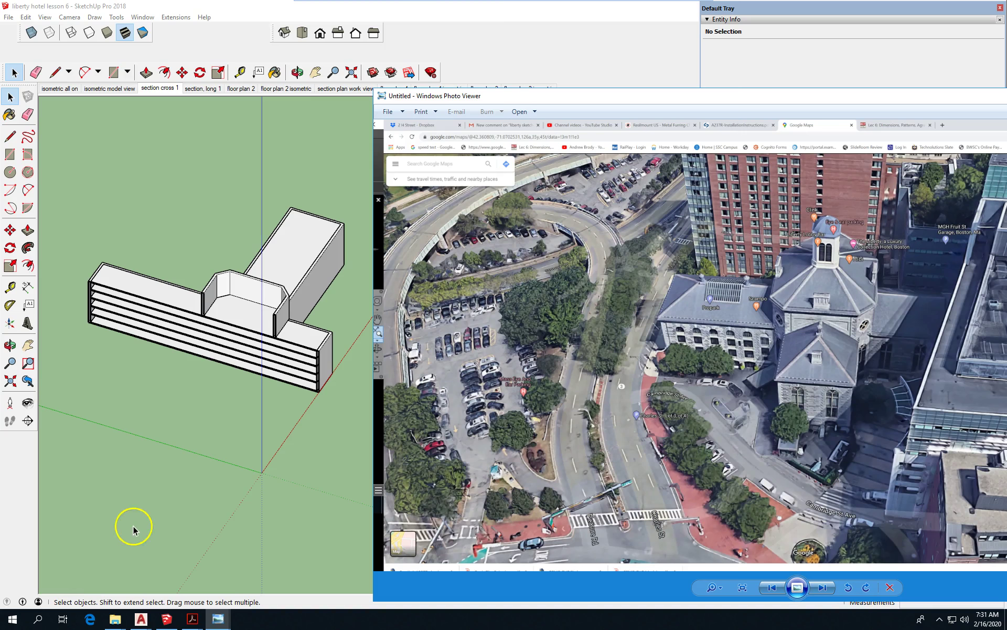
left_click(105, 533)
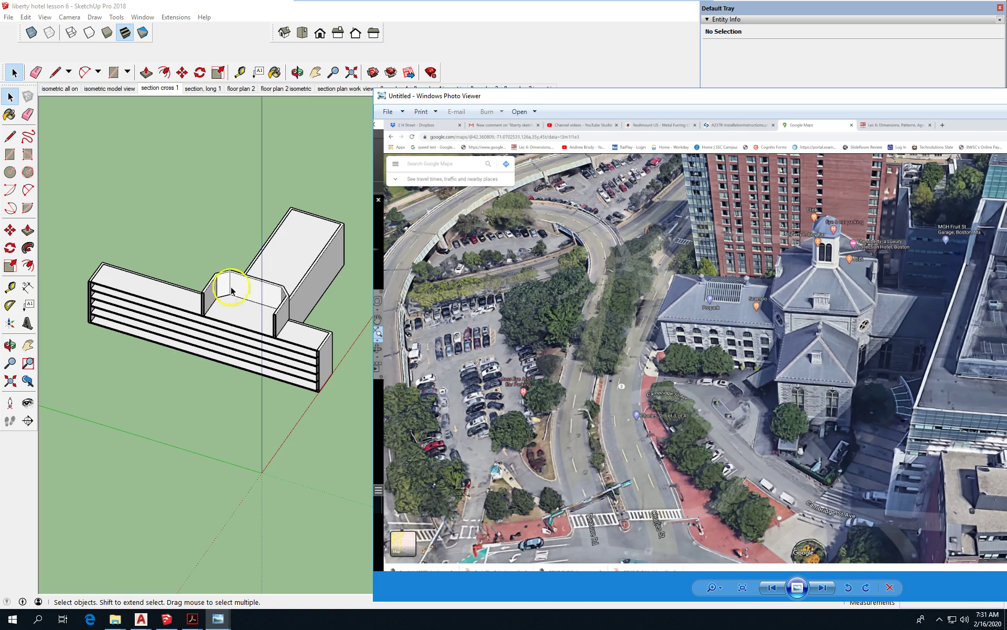